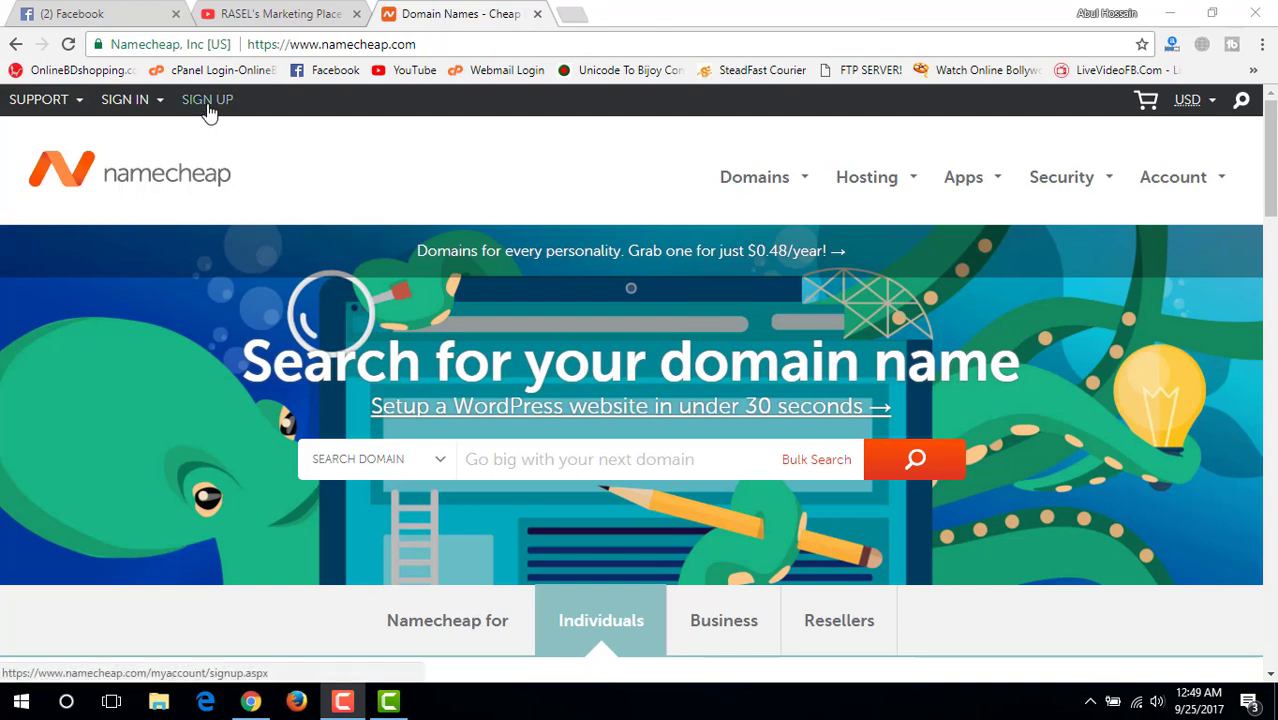
- Open the sign-in form and focus its username and password fields without entering anything
click(140, 104)
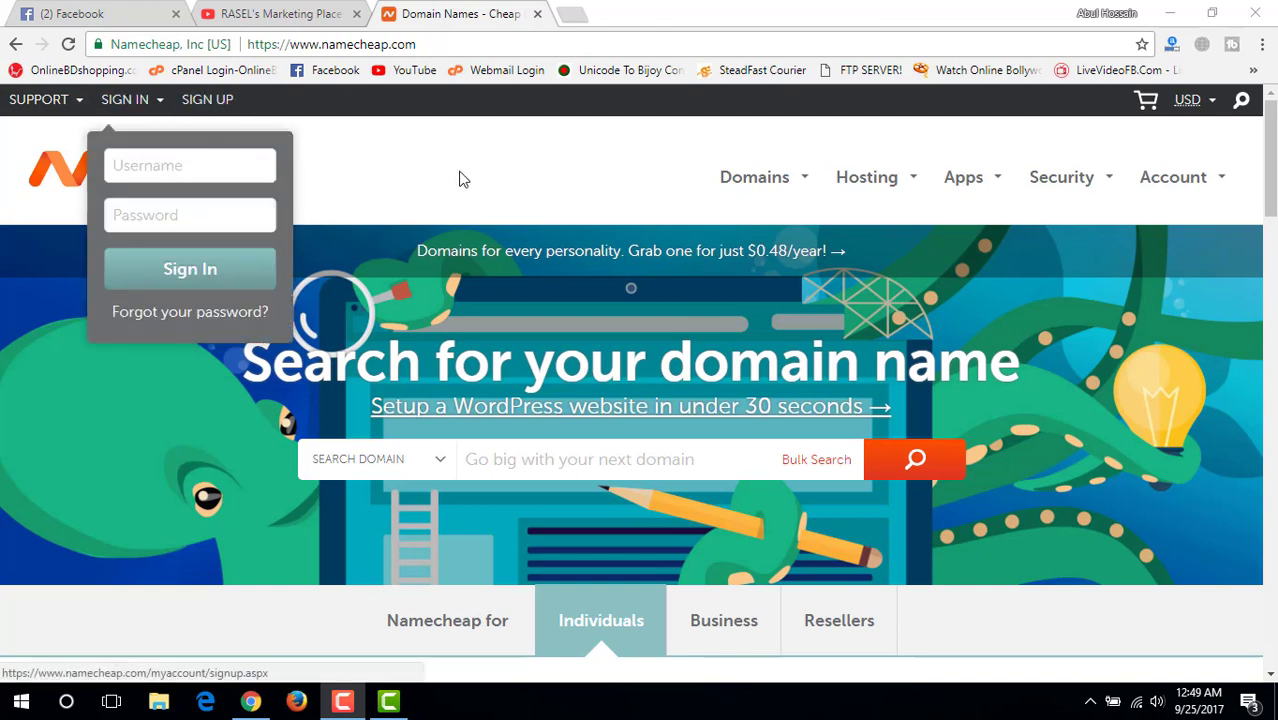
mouse_move(143, 97)
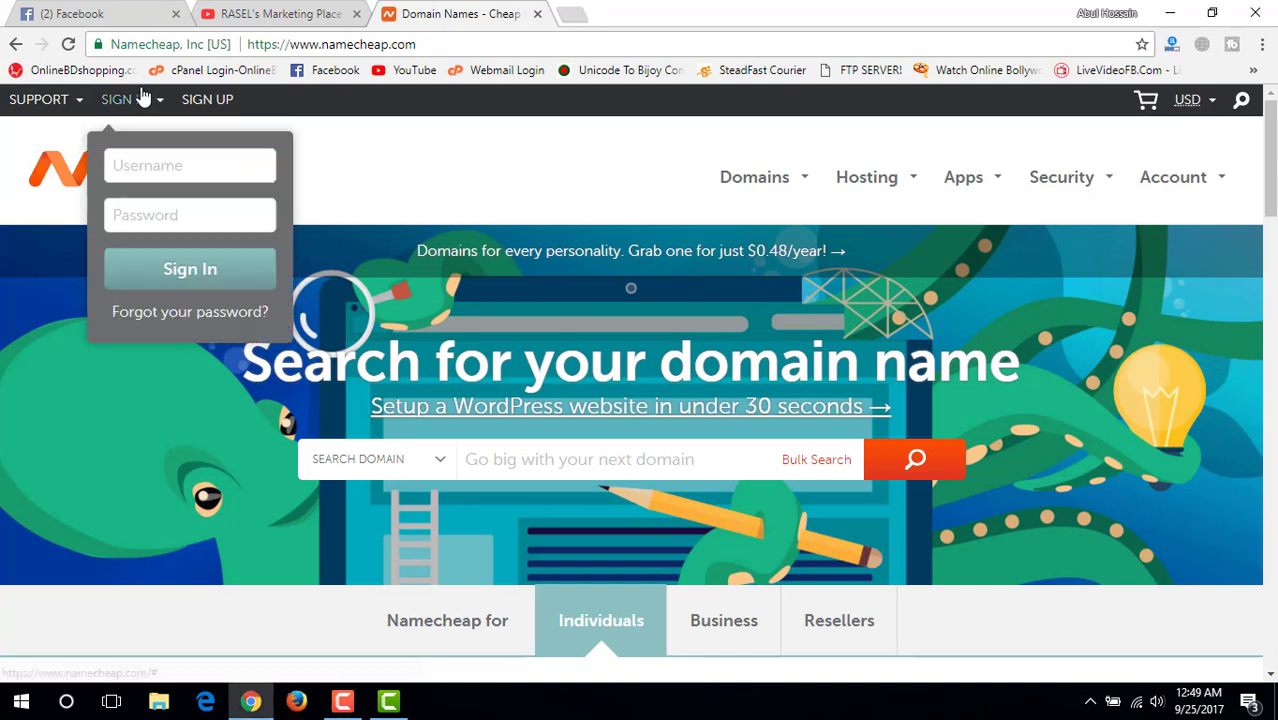
click(155, 166)
click(174, 213)
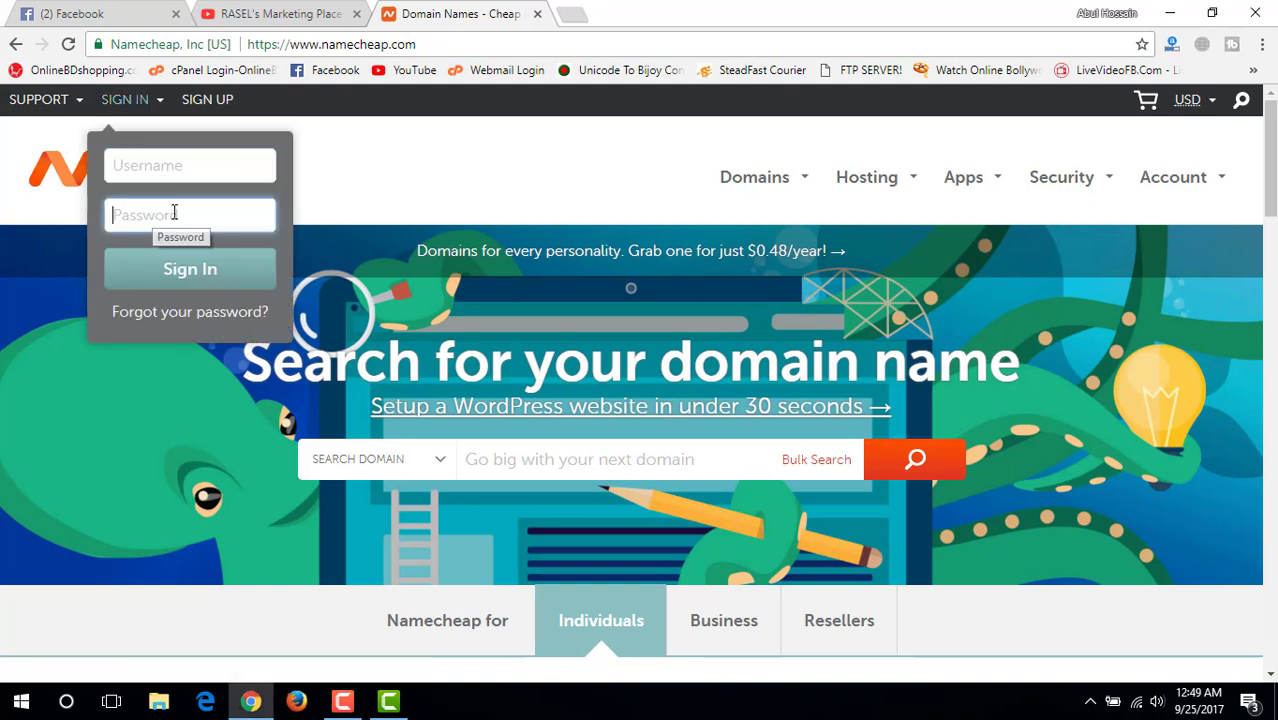
- Open the account sign-up page and examine the fields required in the Create An Account form, down to the account creation option
click(205, 100)
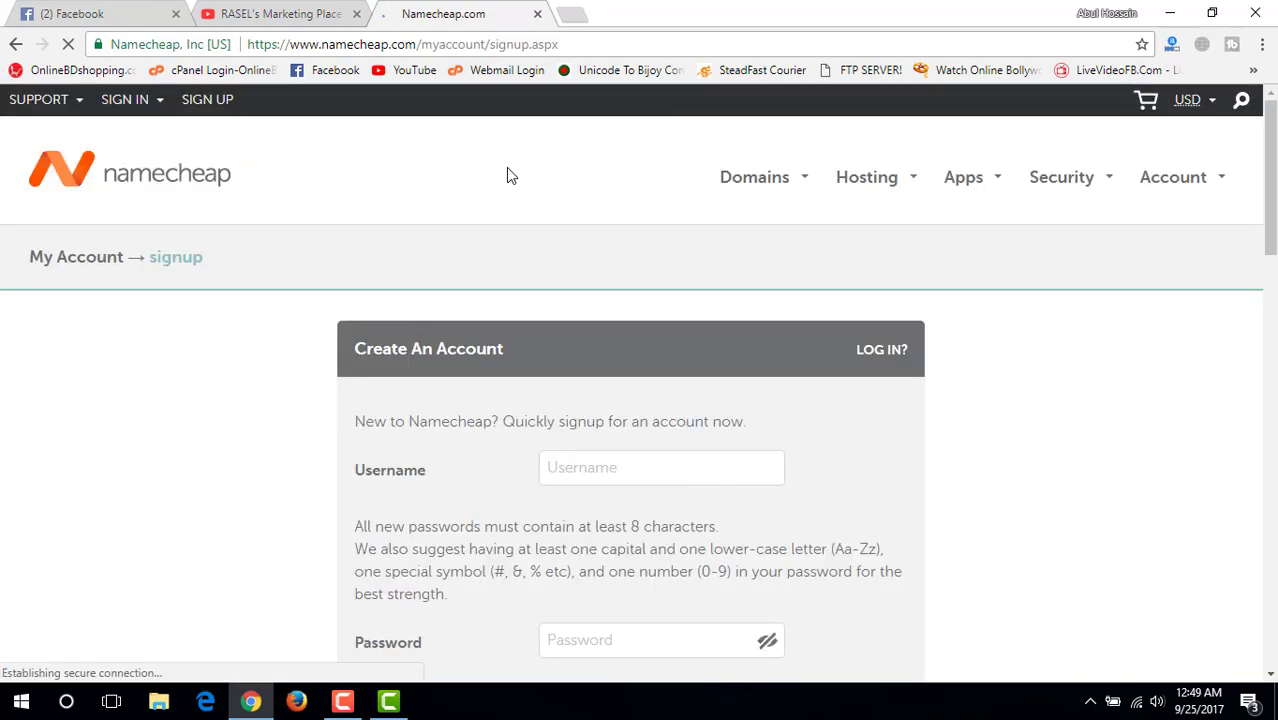
scroll(252, 440, down, 2)
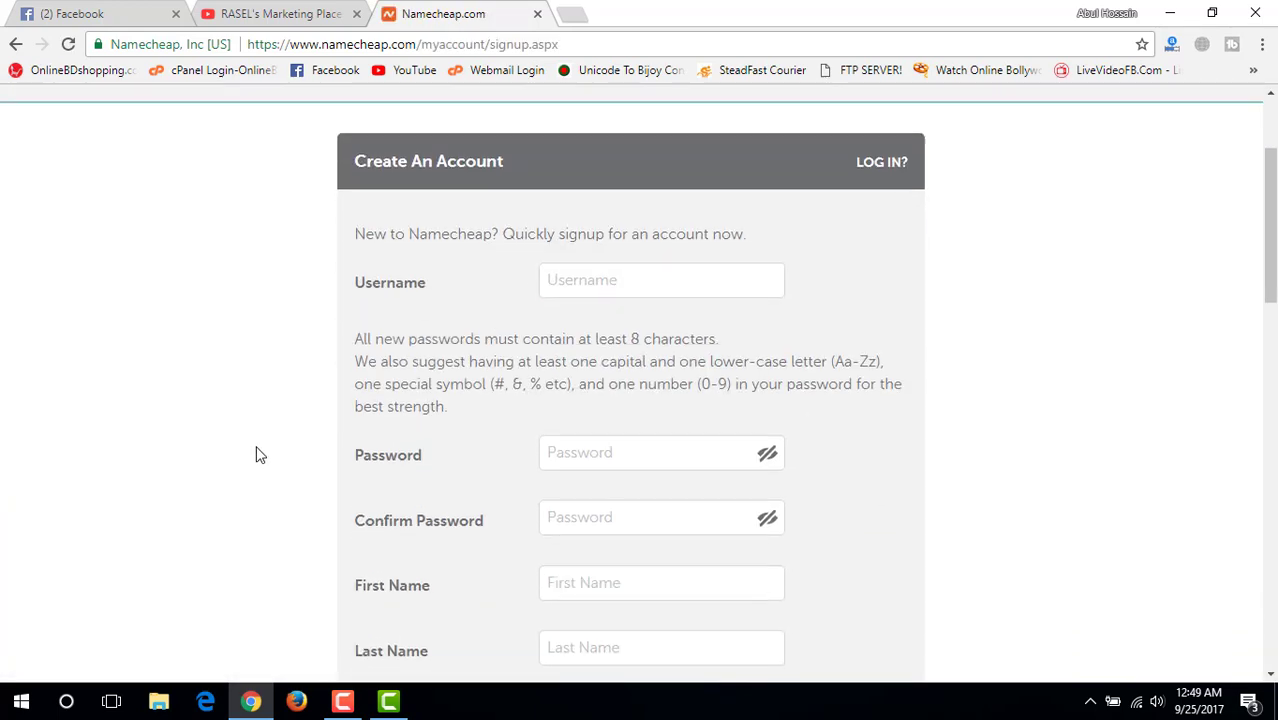
scroll(256, 455, up, 1)
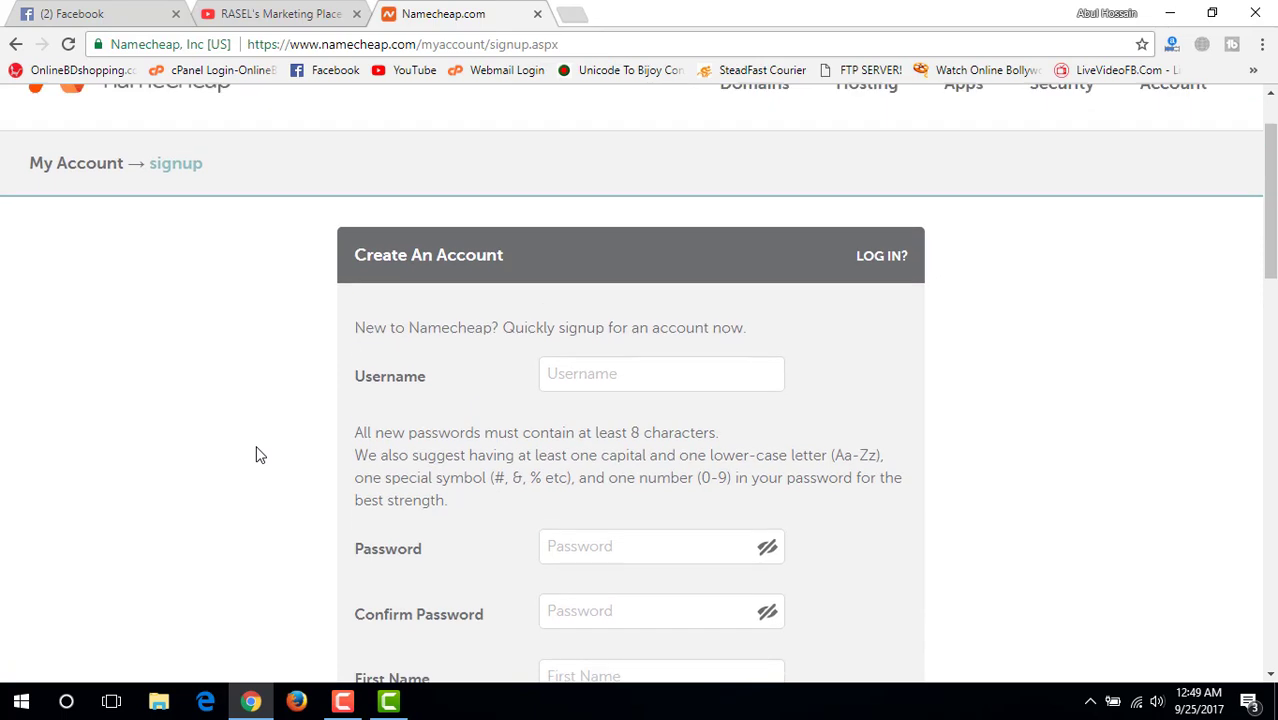
click(553, 380)
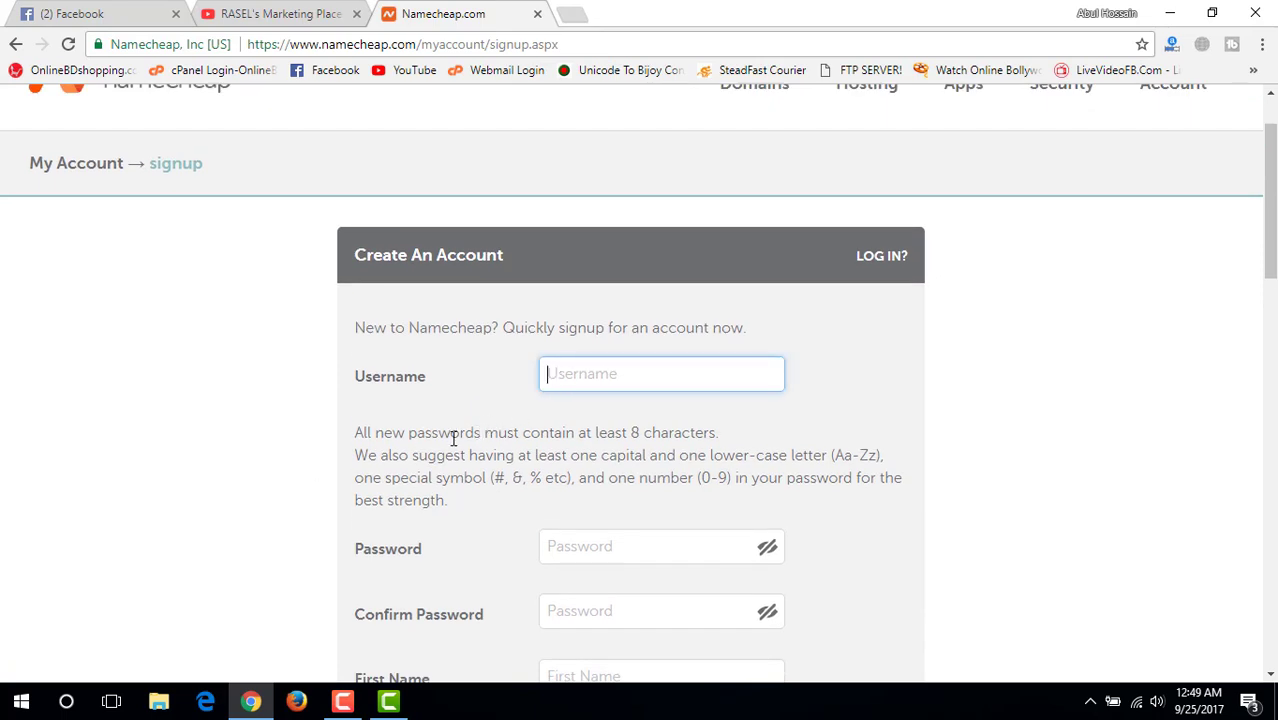
scroll(452, 472, down, 1)
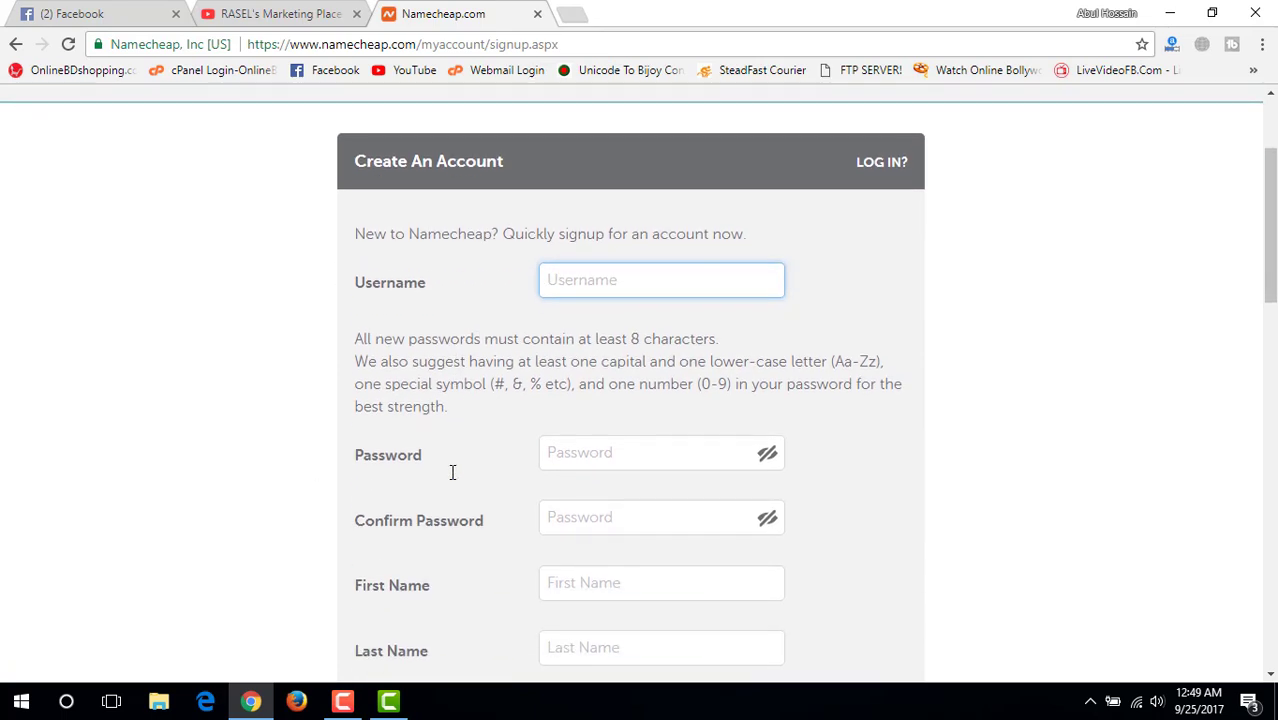
click(590, 456)
scroll(460, 512, down, 1)
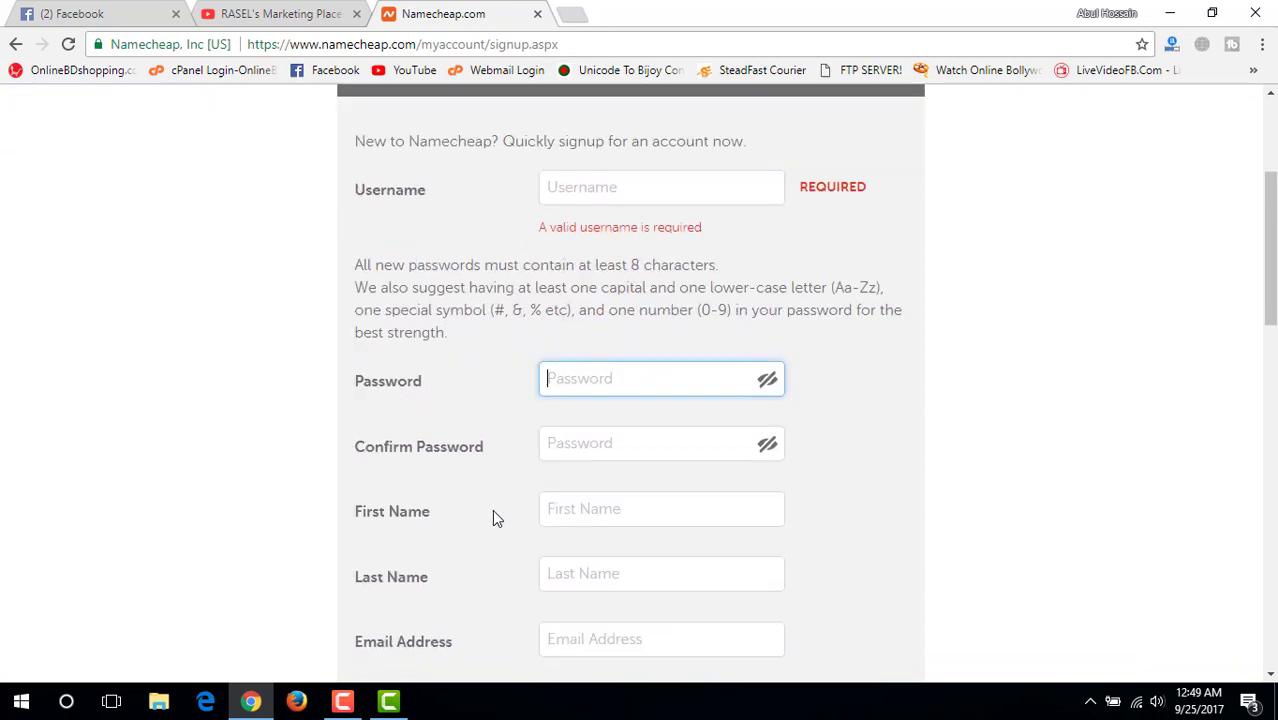
scroll(476, 517, down, 2)
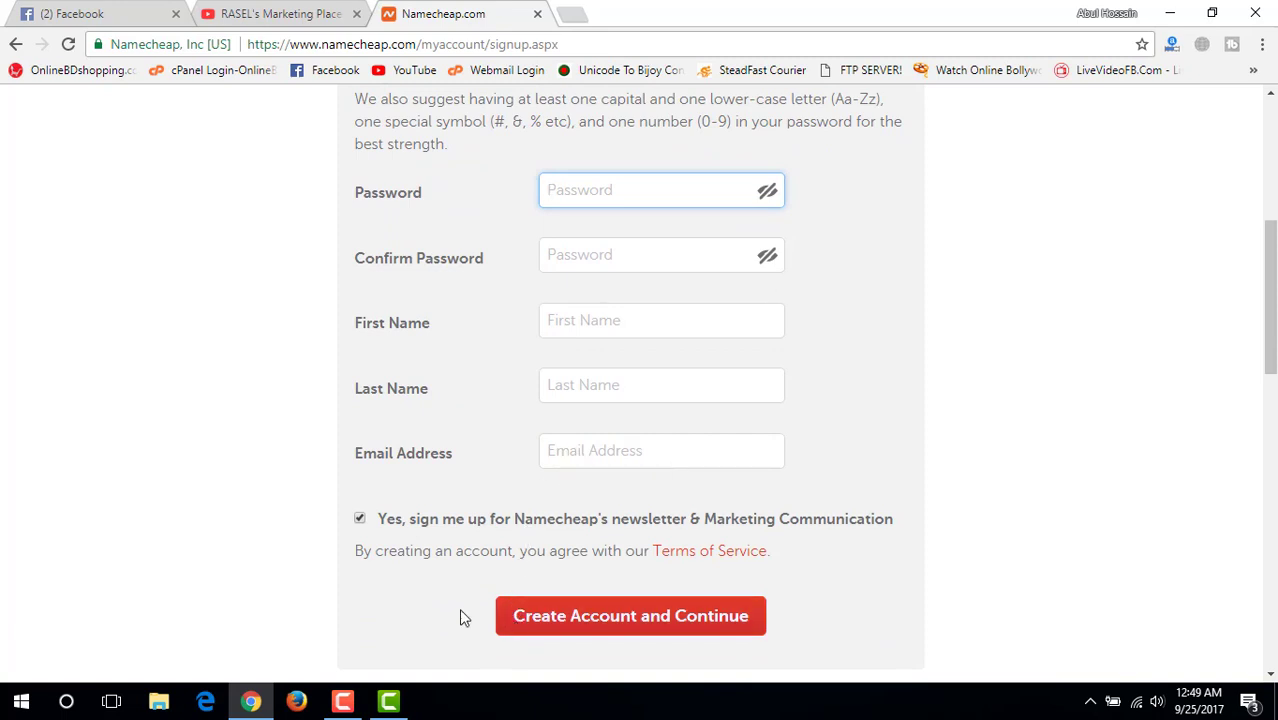
scroll(390, 611, down, 2)
scroll(360, 592, up, 6)
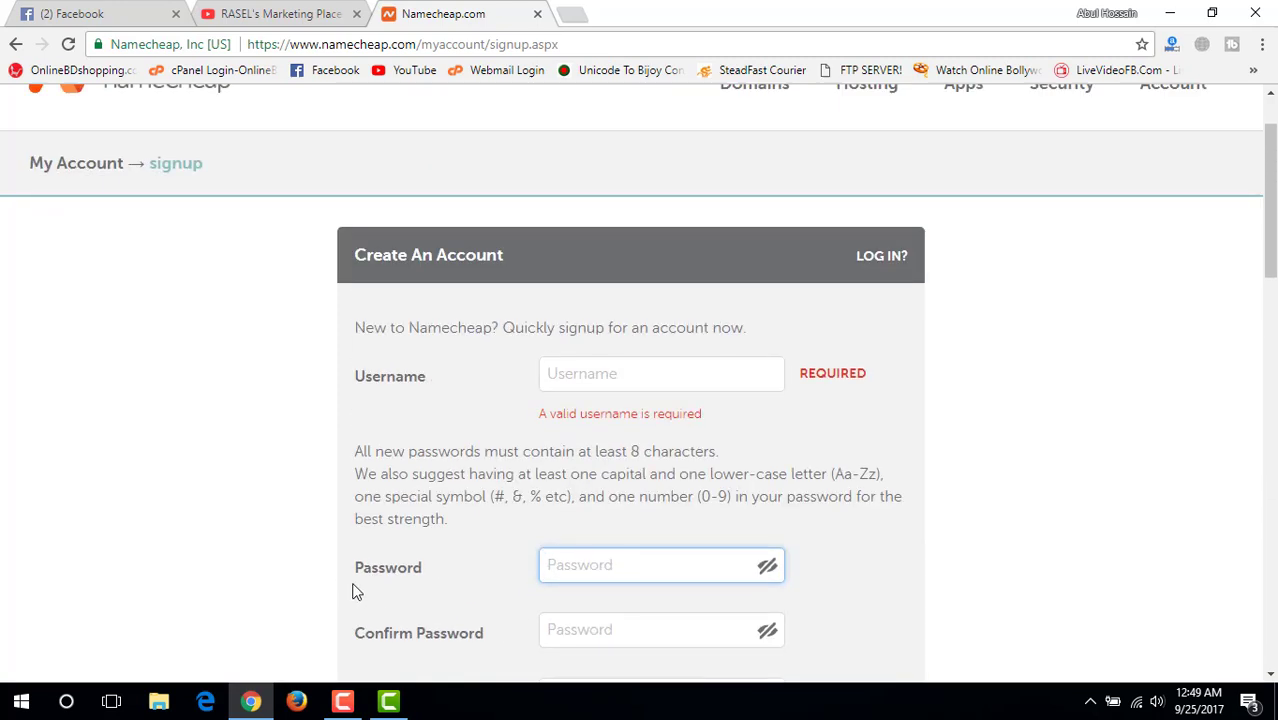
scroll(262, 572, up, 1)
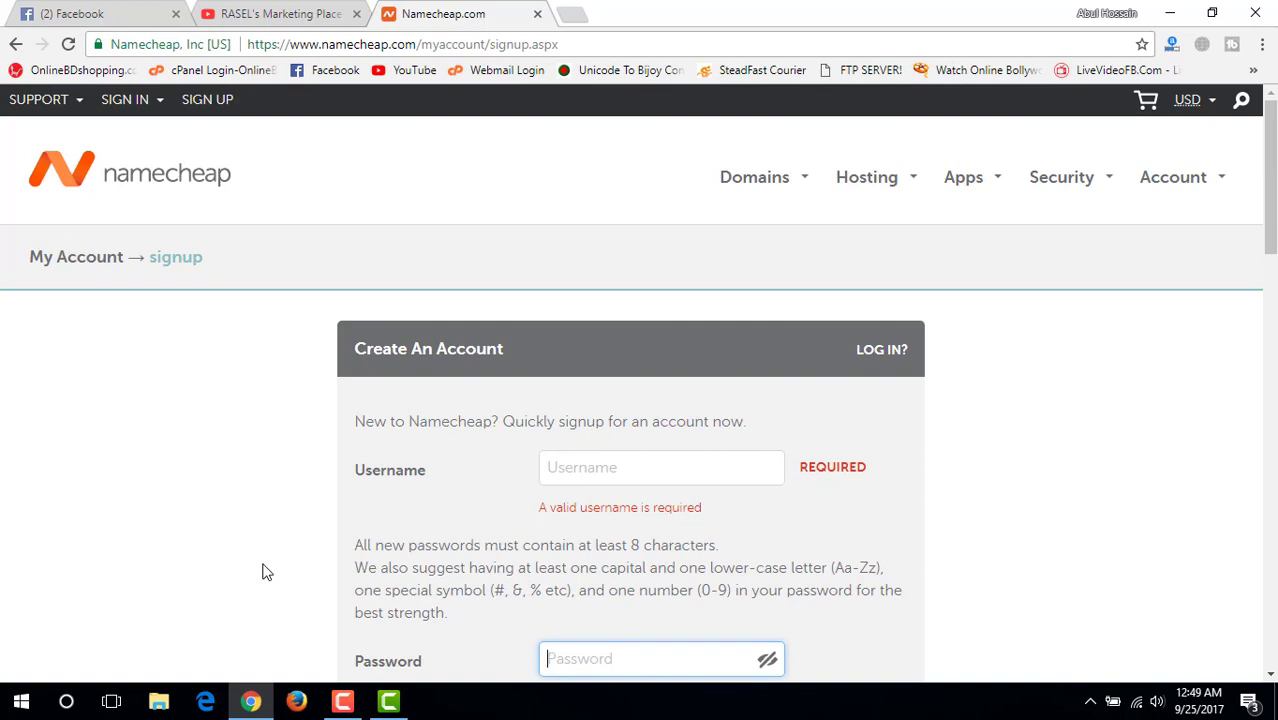
- Open the Domains page and place the cursor in its domain name search field
click(116, 110)
mouse_move(742, 171)
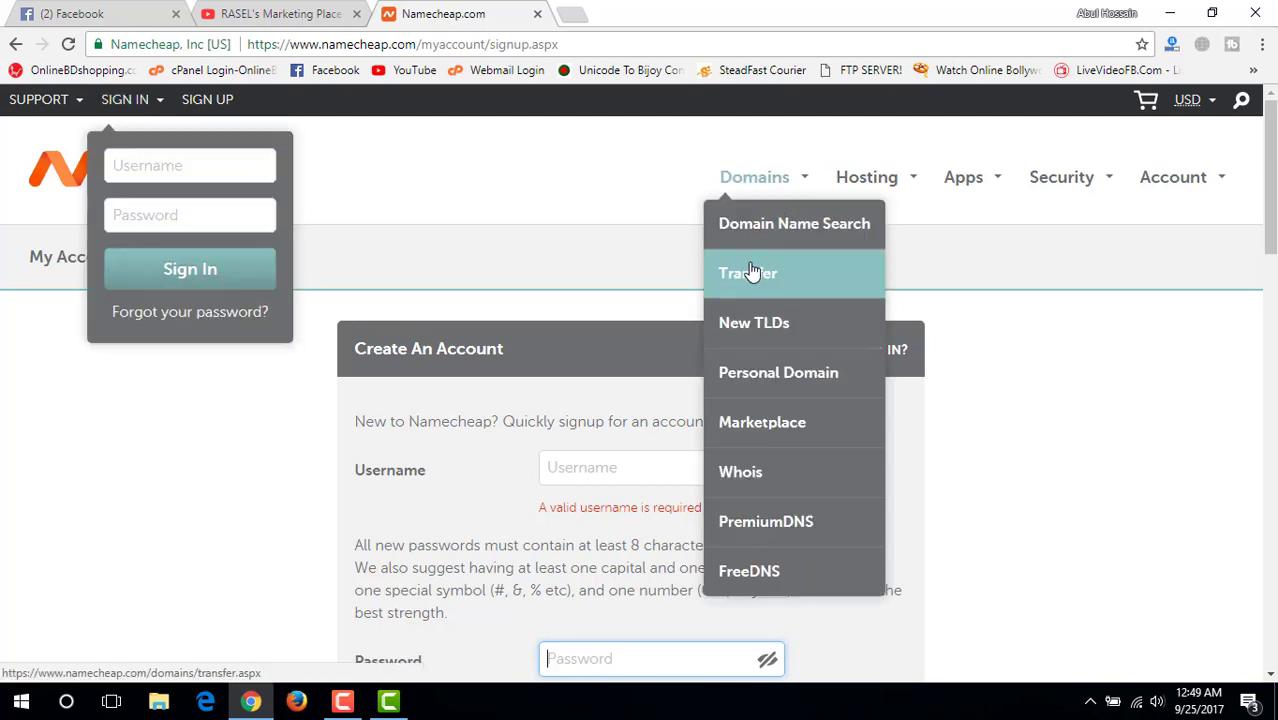
click(755, 191)
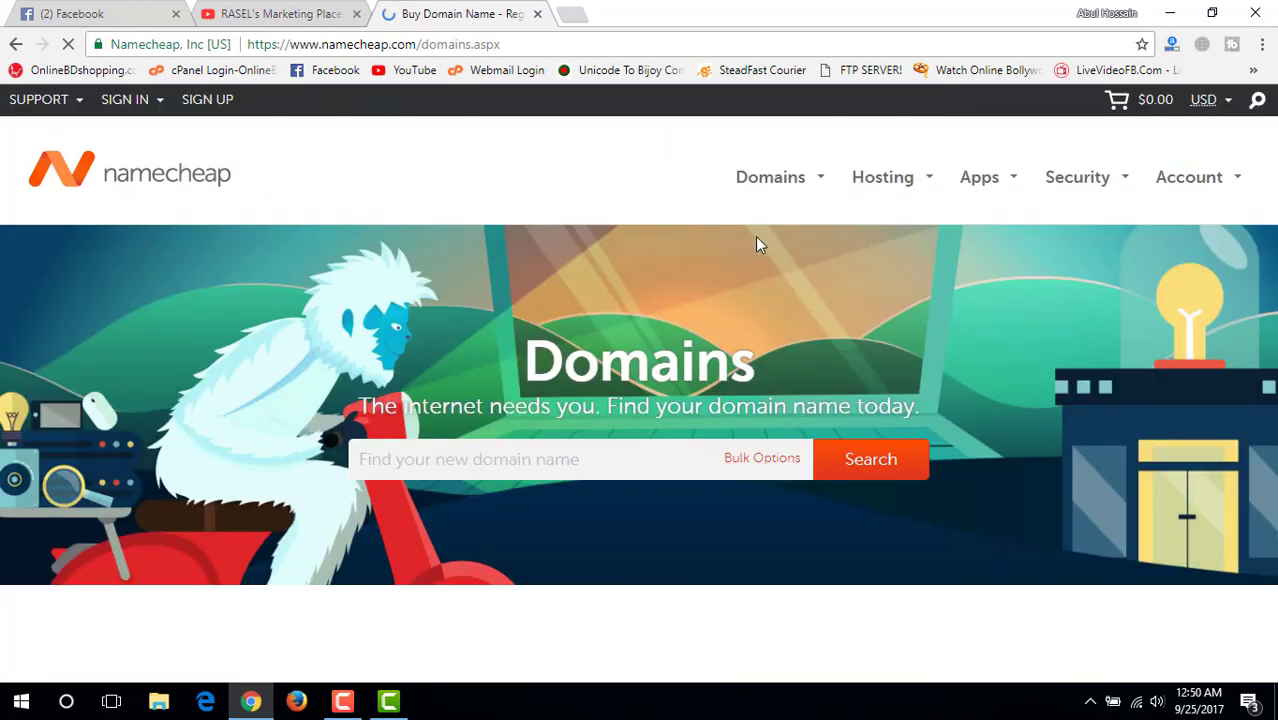
click(417, 460)
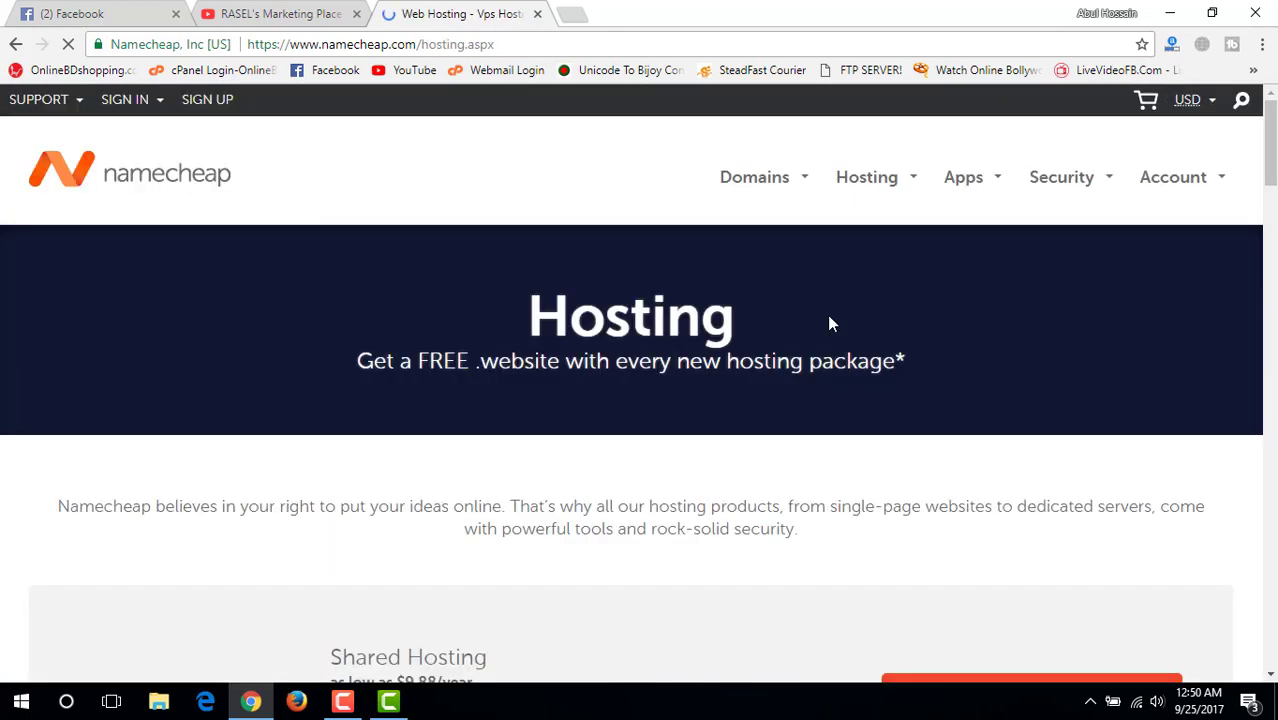
- Review the hosting types on the Hosting page, from Shared Hosting through Managed WordPress Hosting, with their starting prices
scroll(760, 480, down, 2)
scroll(757, 491, down, 1)
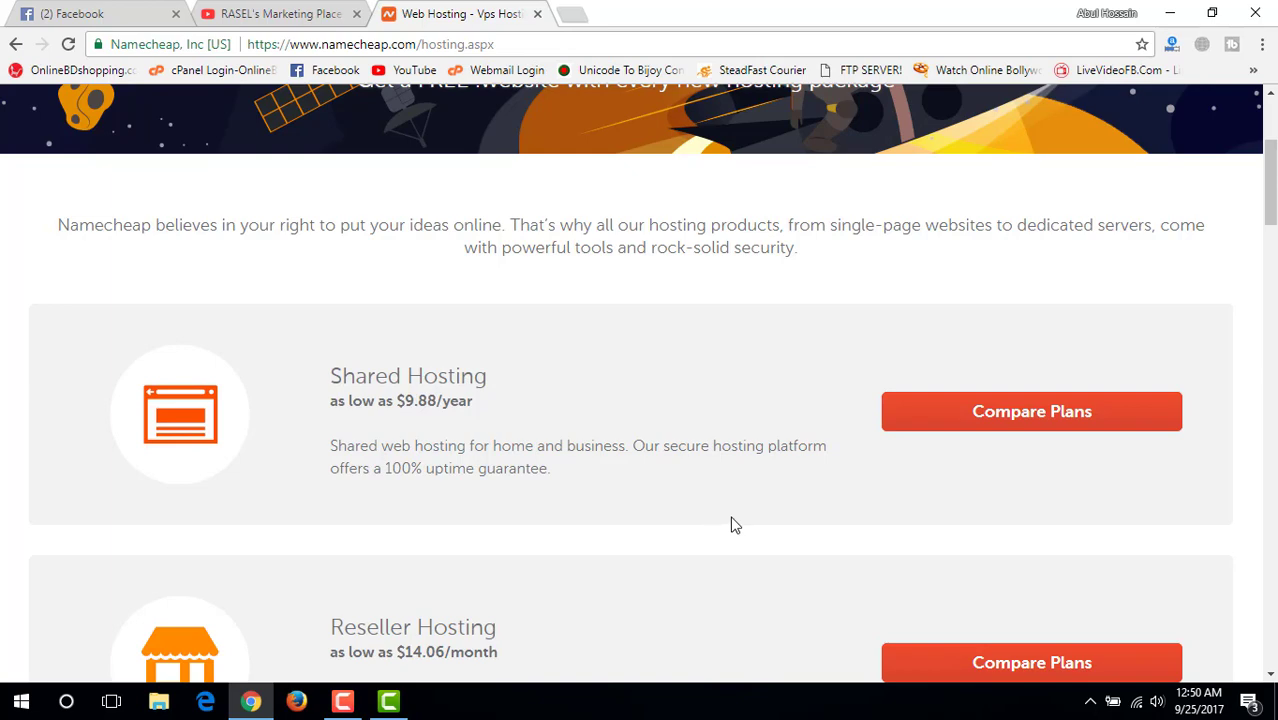
scroll(735, 525, down, 2)
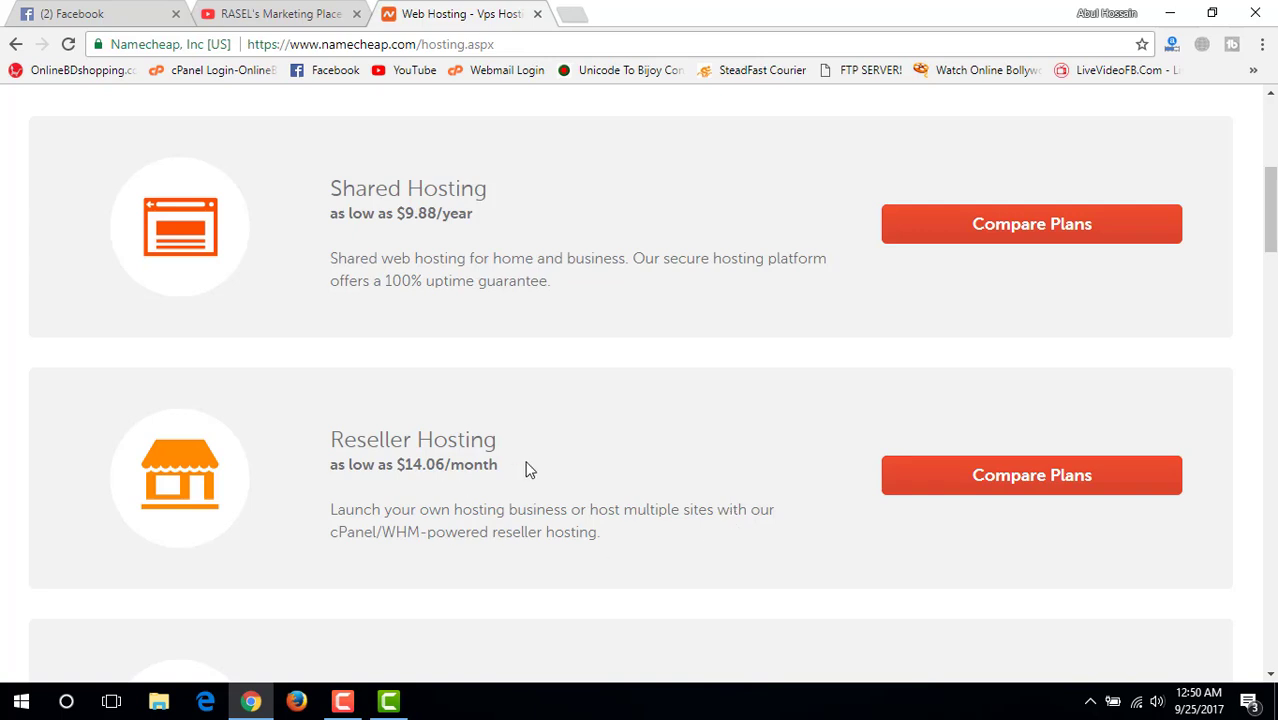
scroll(542, 465, down, 4)
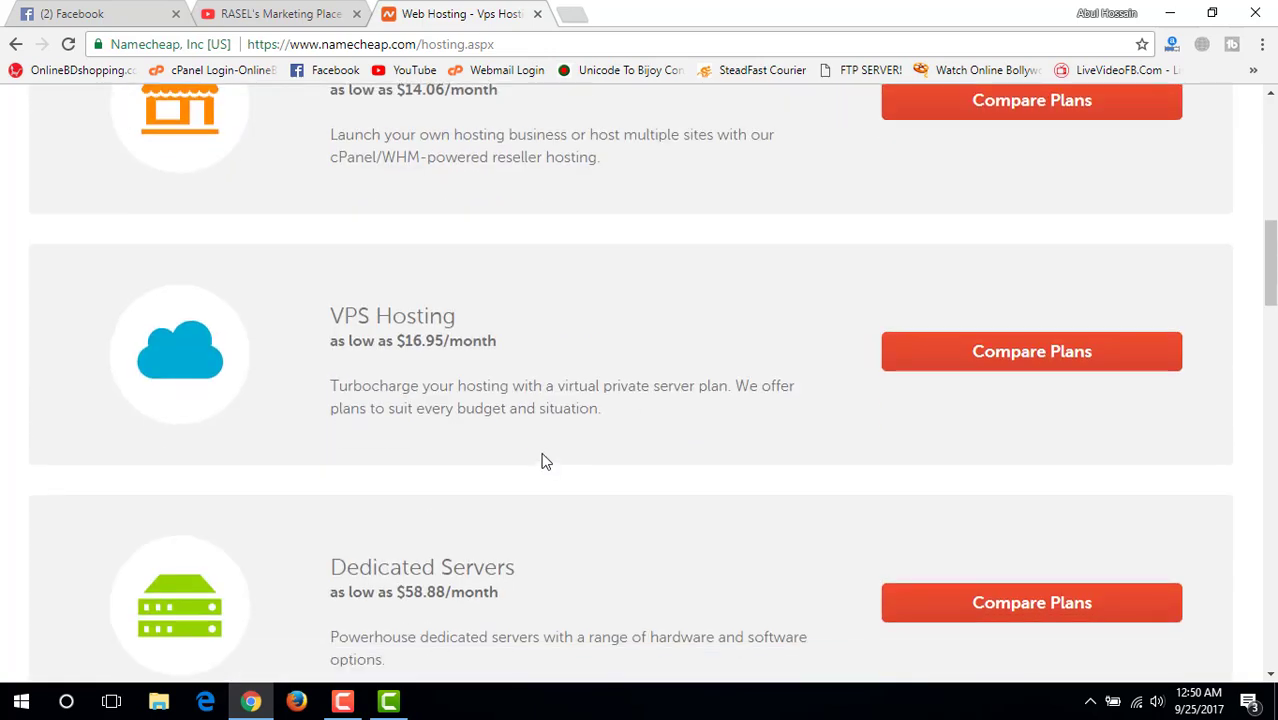
scroll(548, 400, down, 2)
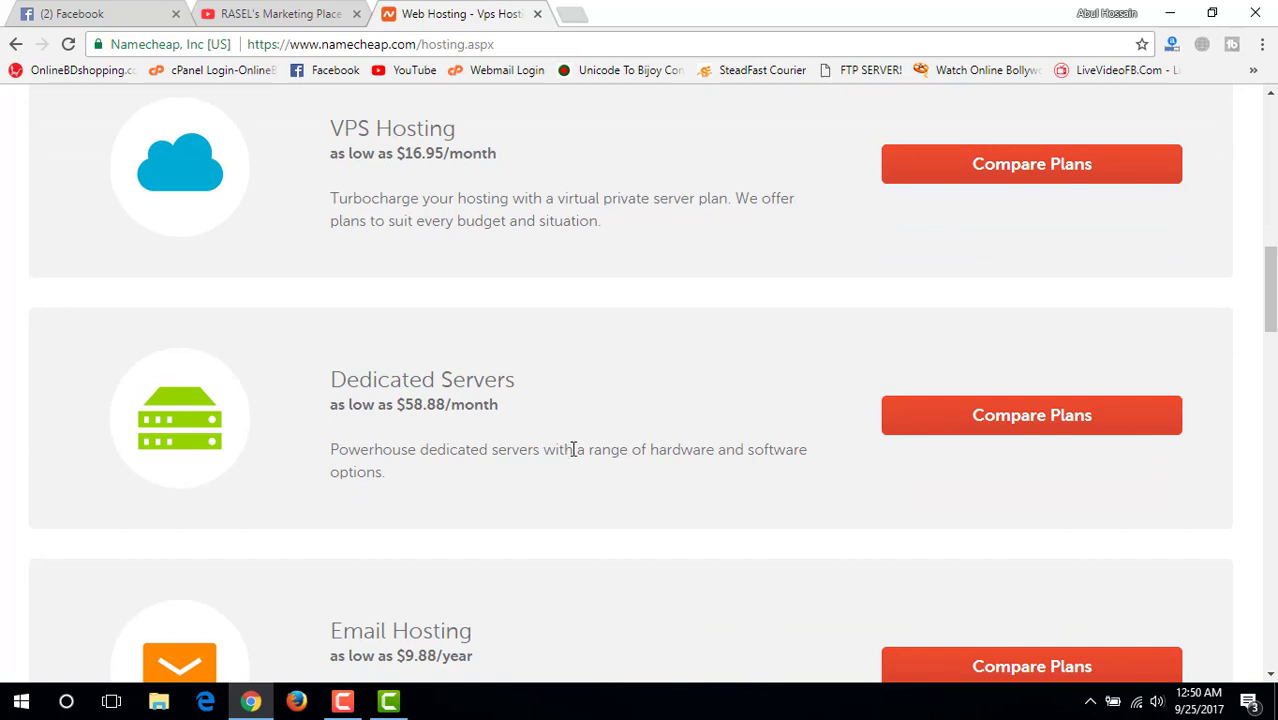
scroll(608, 443, down, 2)
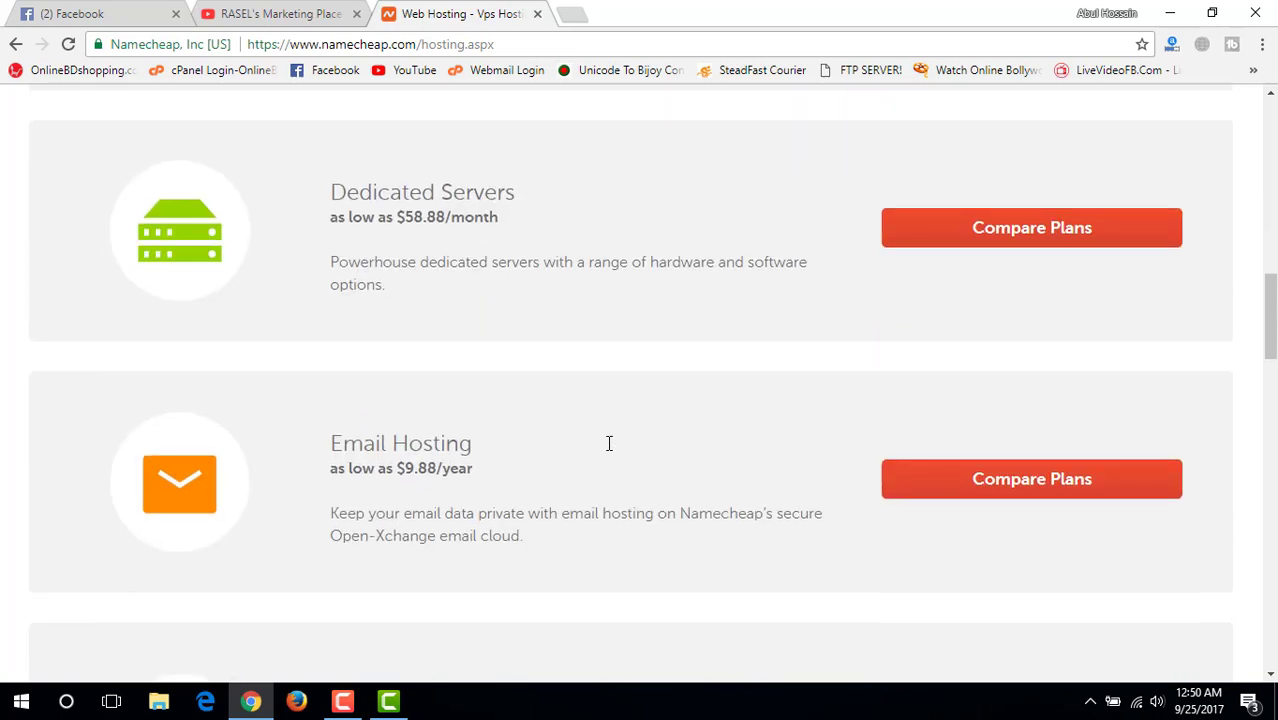
scroll(610, 447, down, 2)
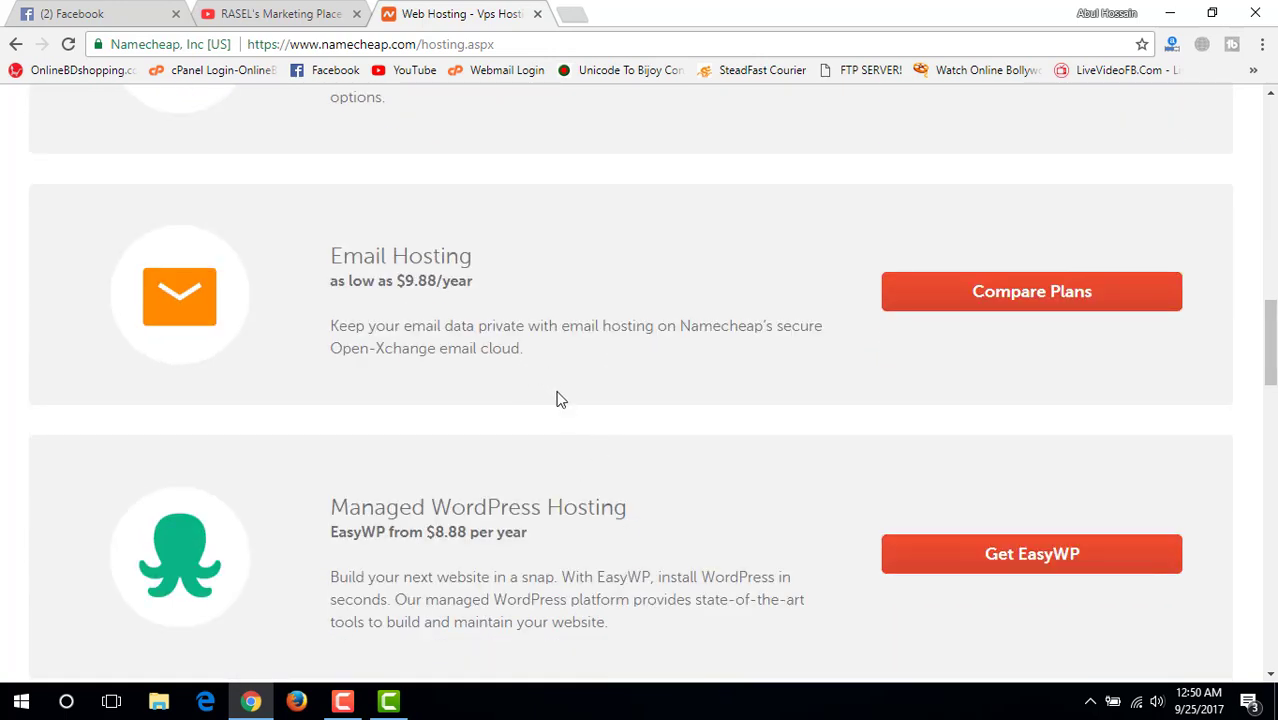
scroll(588, 462, up, 1)
scroll(590, 470, down, 4)
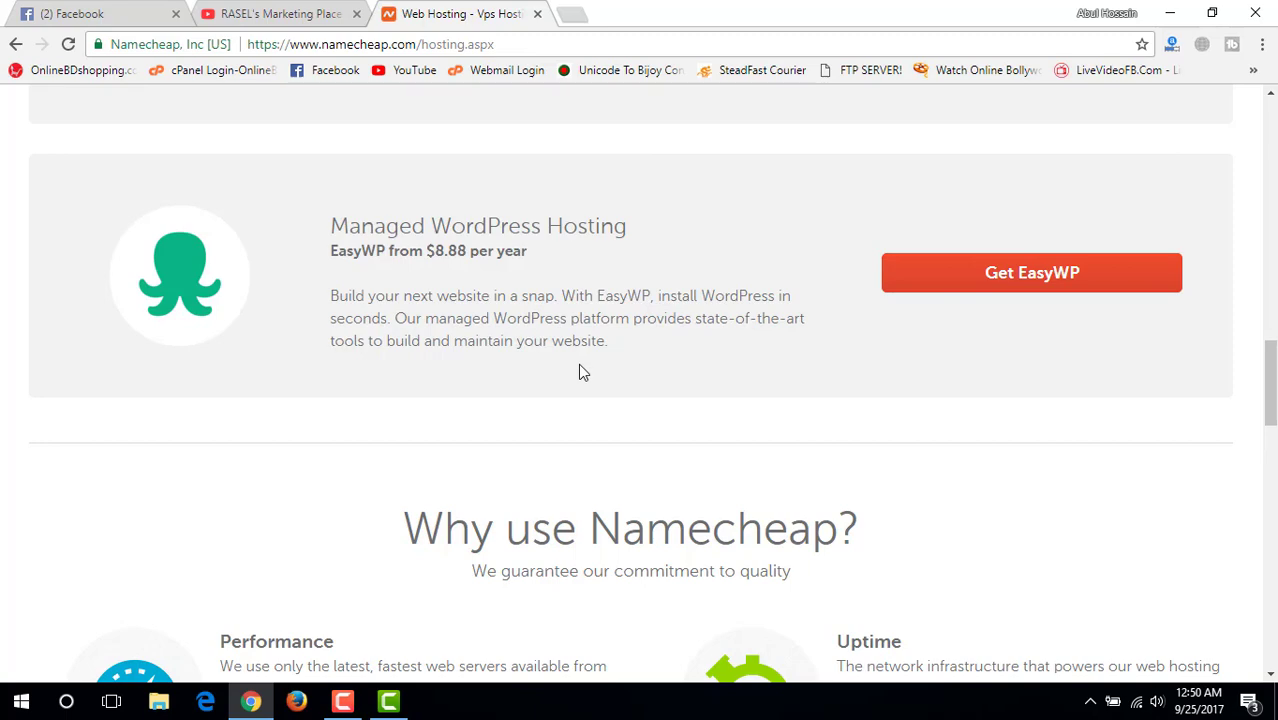
scroll(574, 378, down, 1)
scroll(565, 380, up, 8)
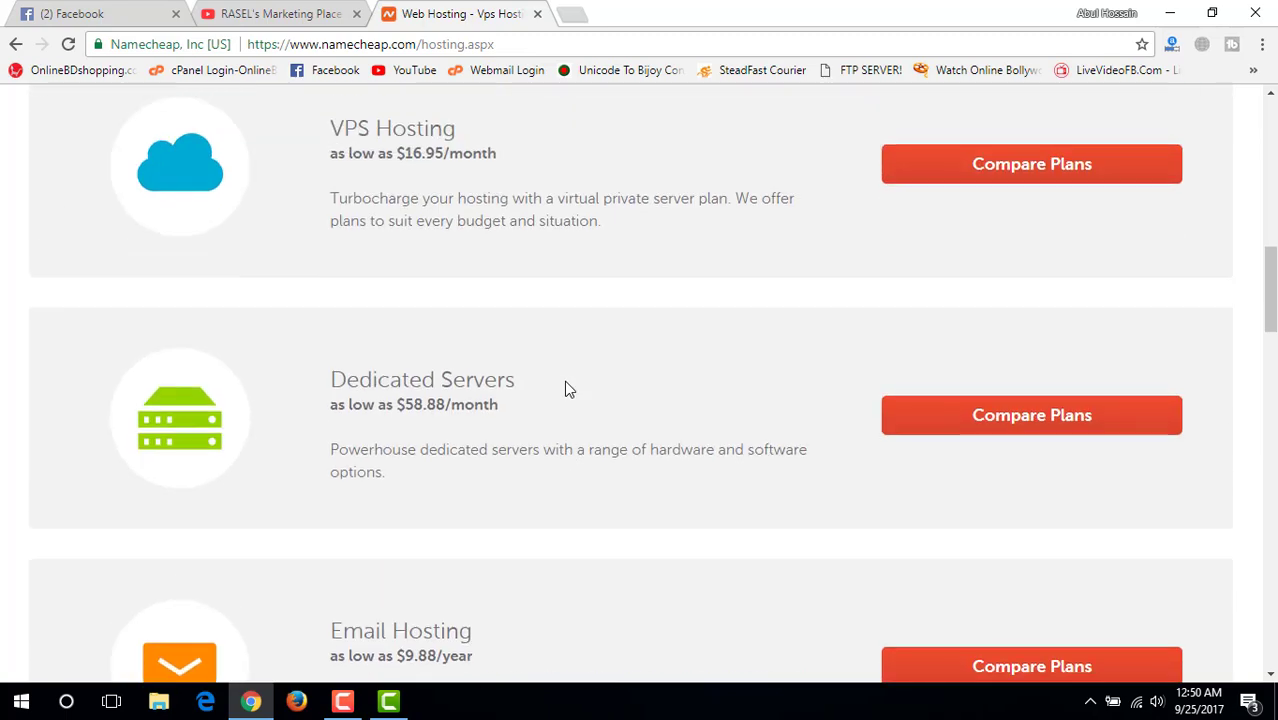
scroll(565, 388, up, 7)
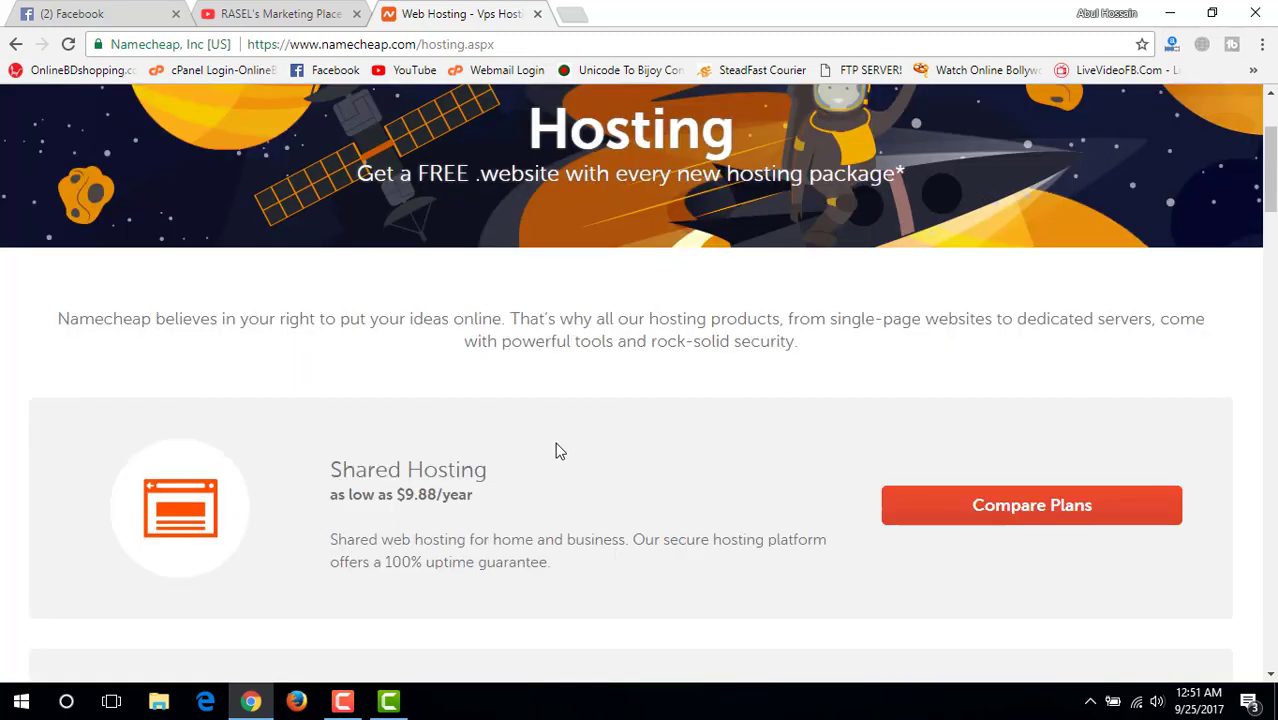
- Open the plan comparison for Shared Hosting and bring the plan price cards into view
scroll(551, 454, down, 1)
click(982, 410)
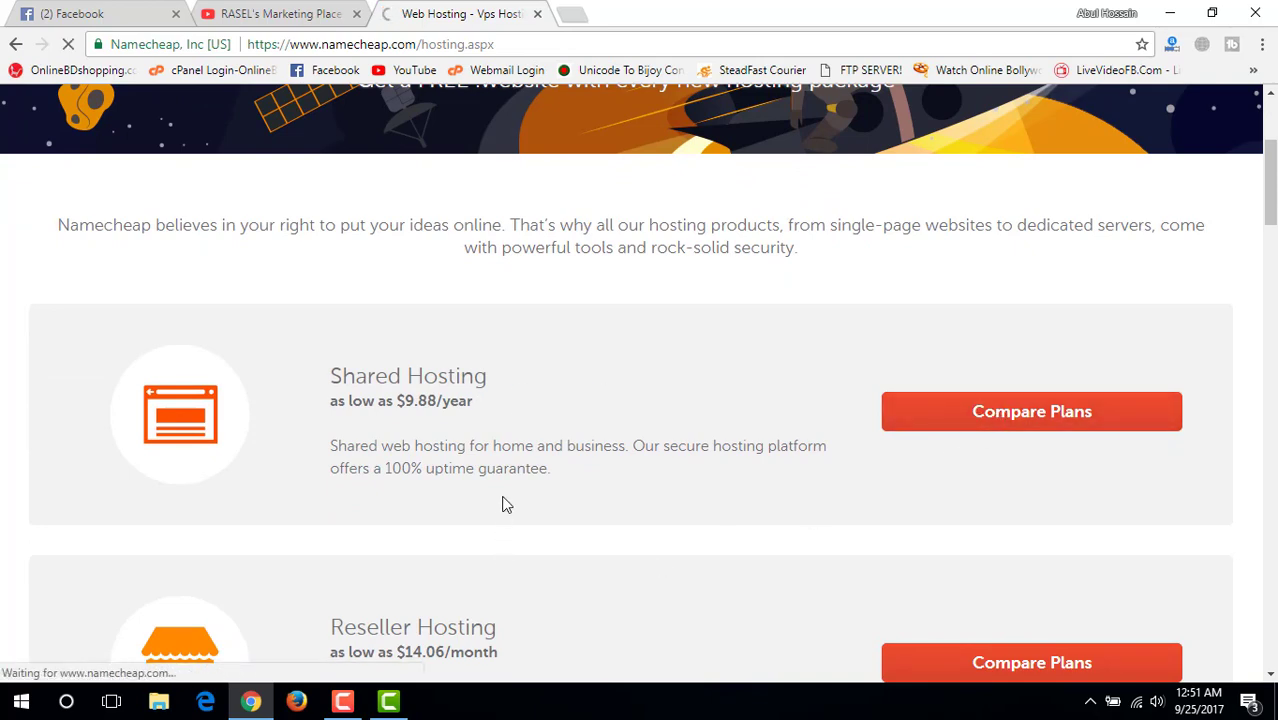
scroll(519, 522, down, 3)
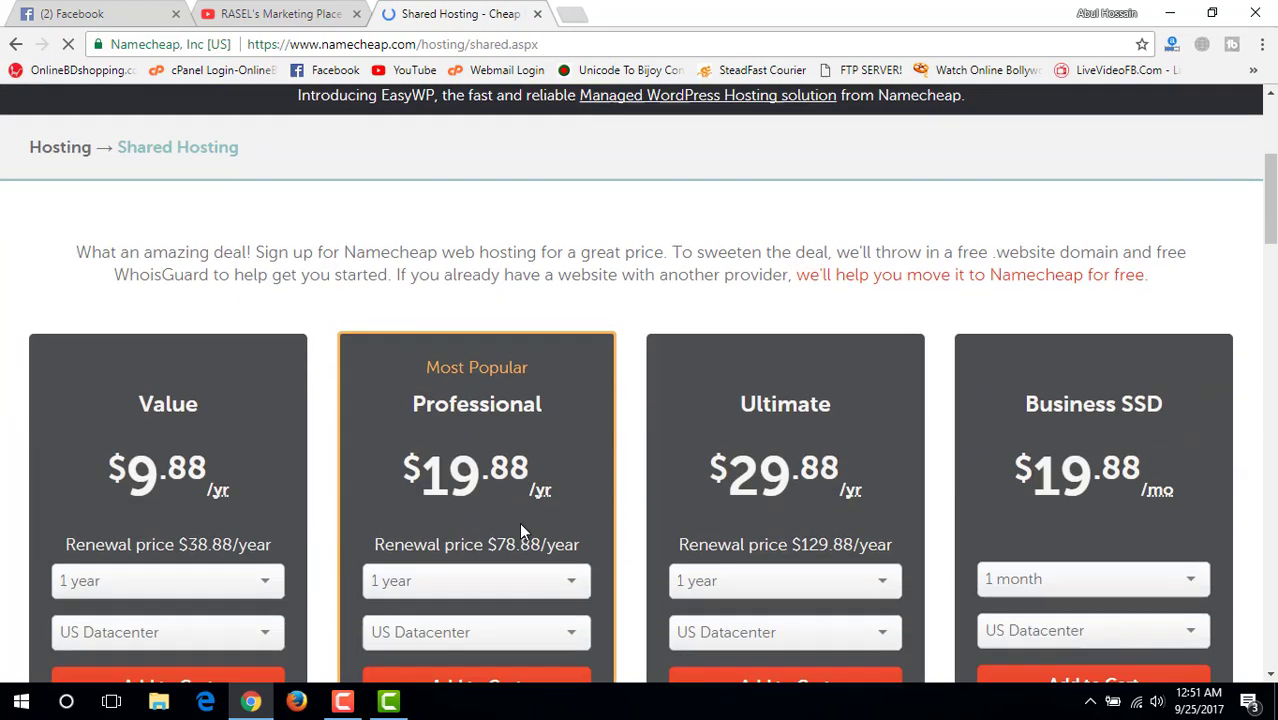
scroll(525, 522, down, 1)
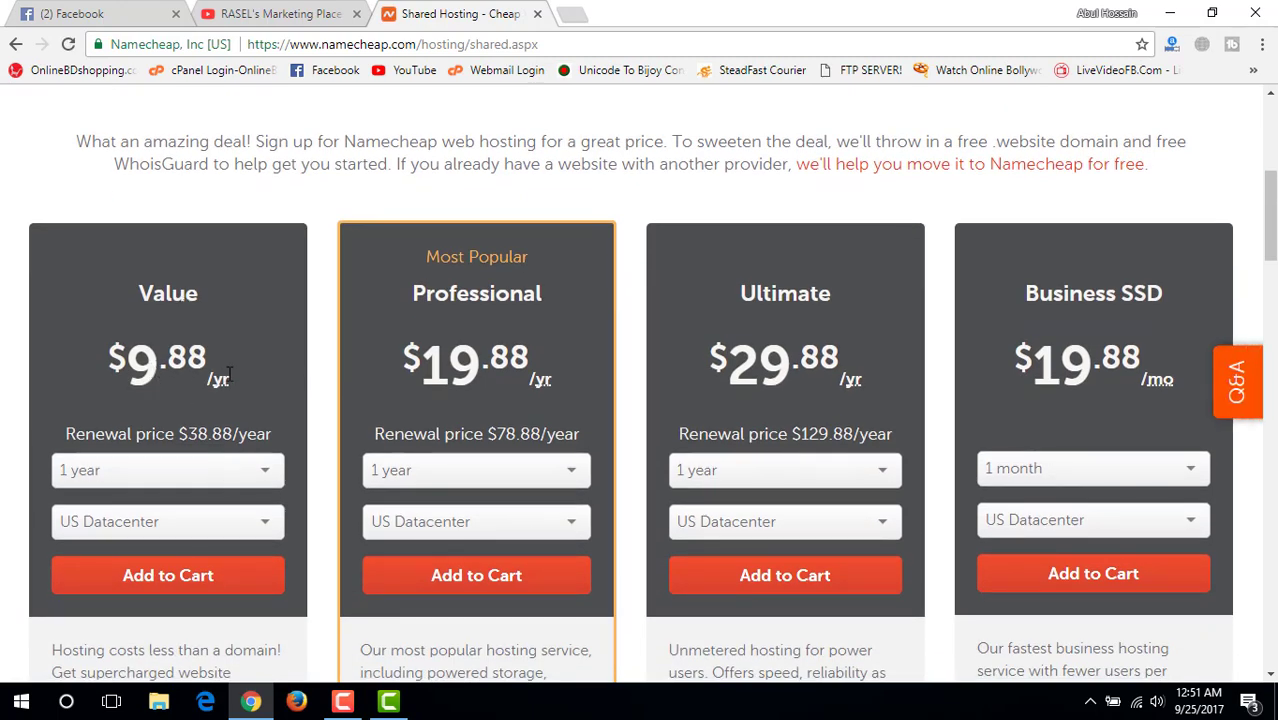
- Highlight the prices of the Value, Professional, Ultimate and Business SSD plans one after another to compare them
drag(229, 378, 129, 330)
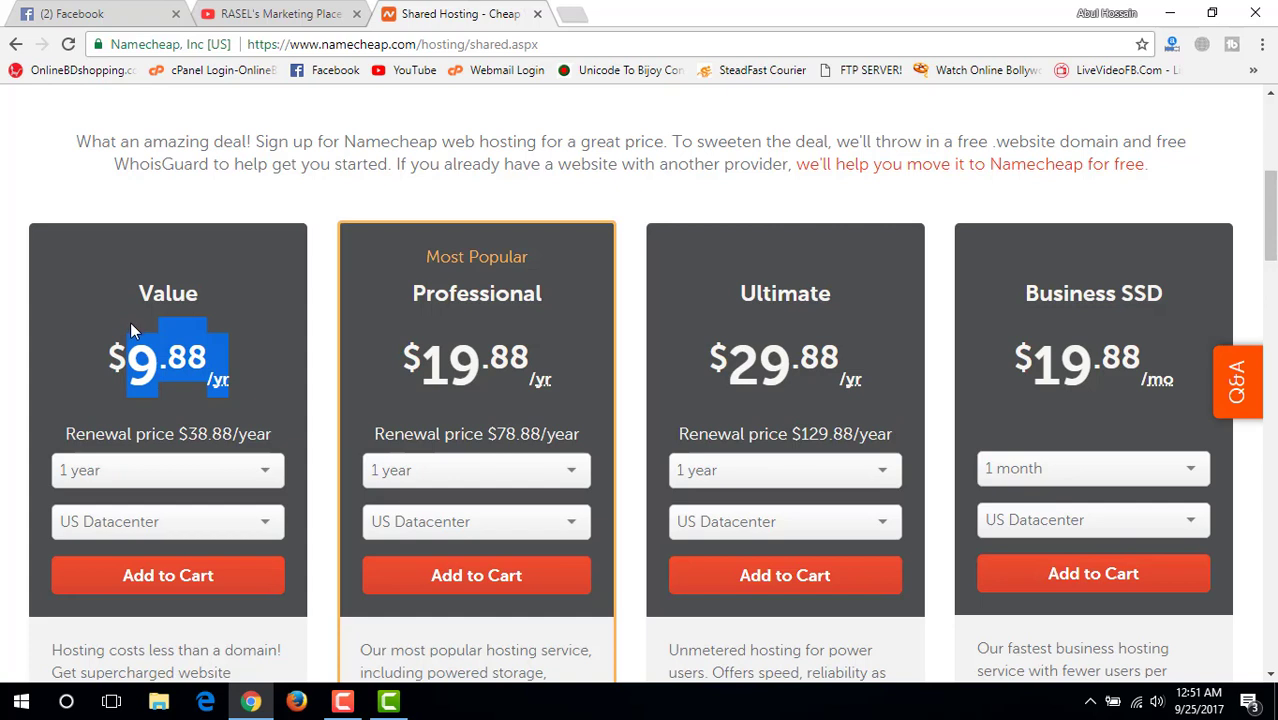
click(130, 324)
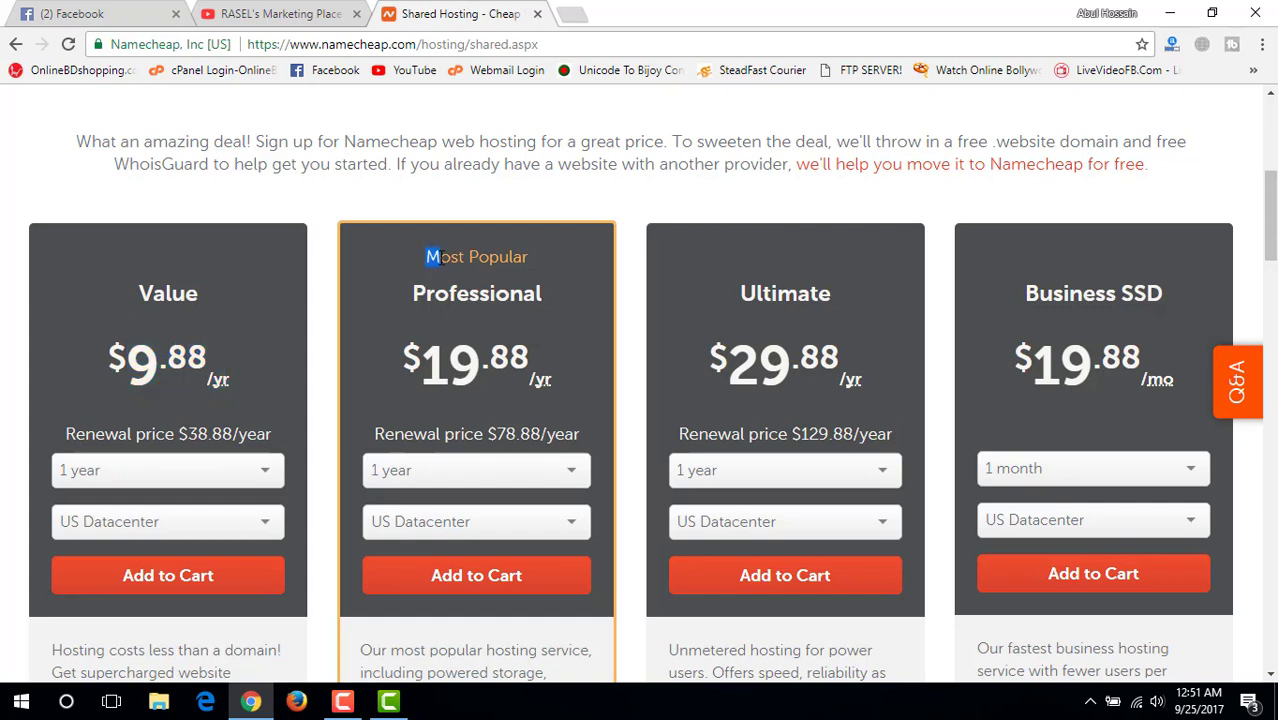
drag(428, 259, 548, 390)
click(551, 395)
drag(530, 391, 424, 258)
click(434, 256)
mouse_move(740, 290)
mouse_down()
mouse_move(862, 355)
mouse_move(779, 320)
mouse_move(756, 287)
mouse_move(745, 293)
mouse_up()
click(870, 386)
click(745, 293)
drag(1024, 293, 1018, 443)
- Highlight the e-commerce sentence ending in the Business SSD description, and clear the selection after reading it
scroll(1018, 443, down, 2)
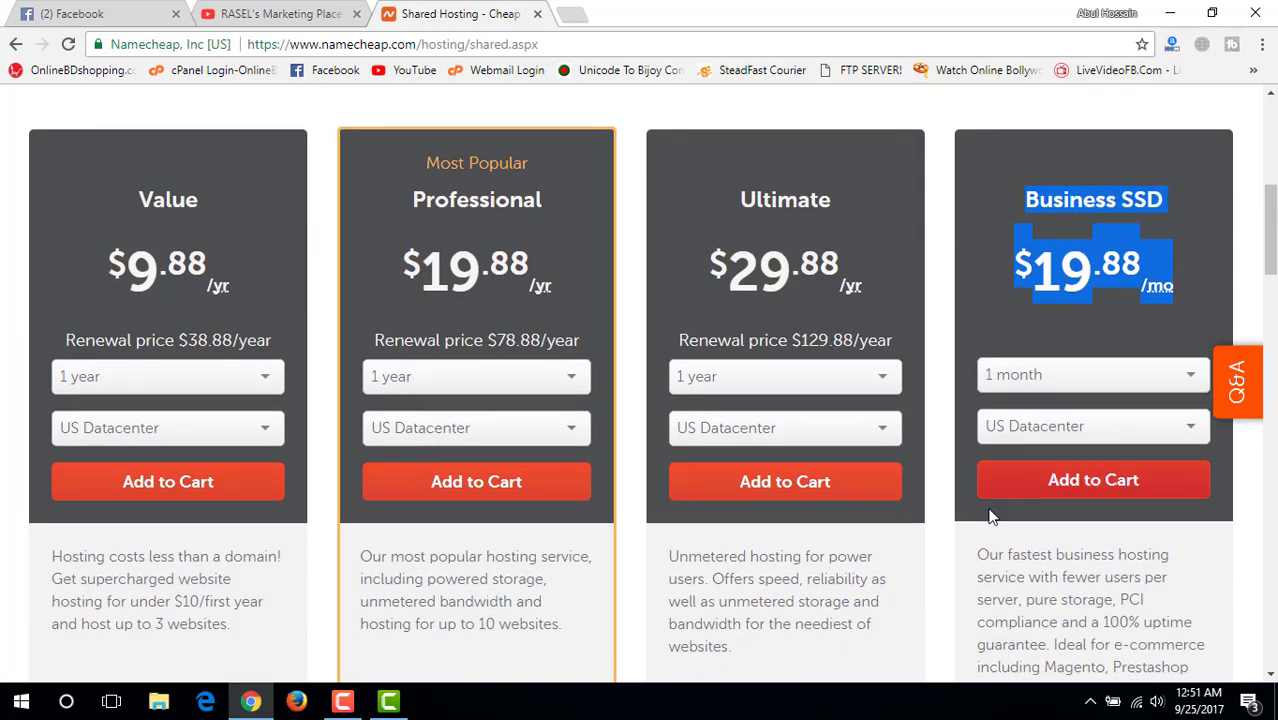
drag(1045, 596, 1090, 552)
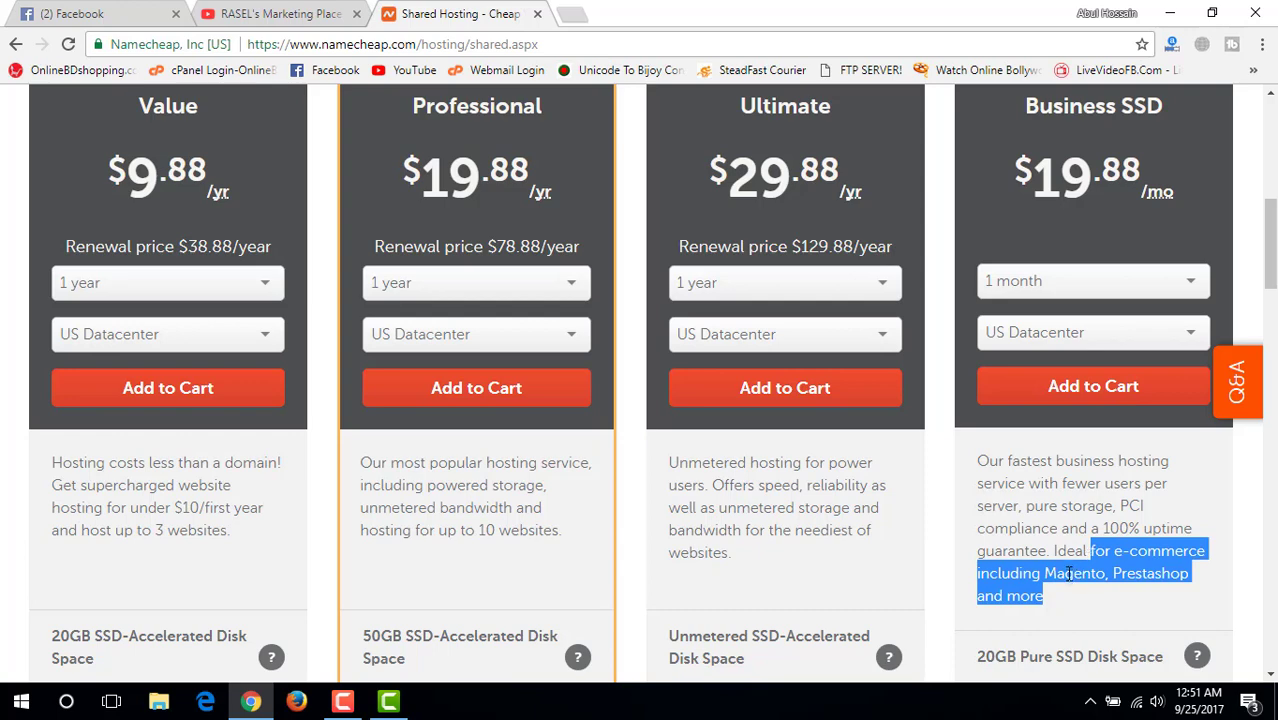
scroll(1058, 568, up, 2)
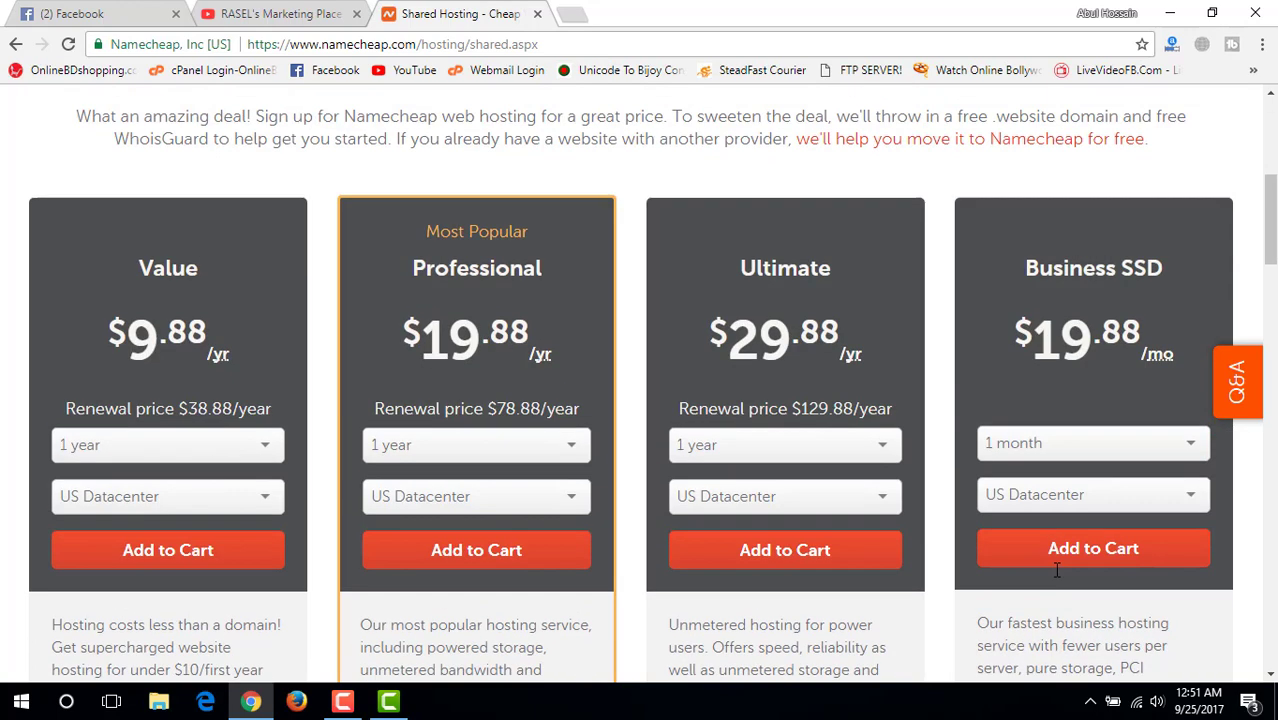
scroll(996, 610, down, 1)
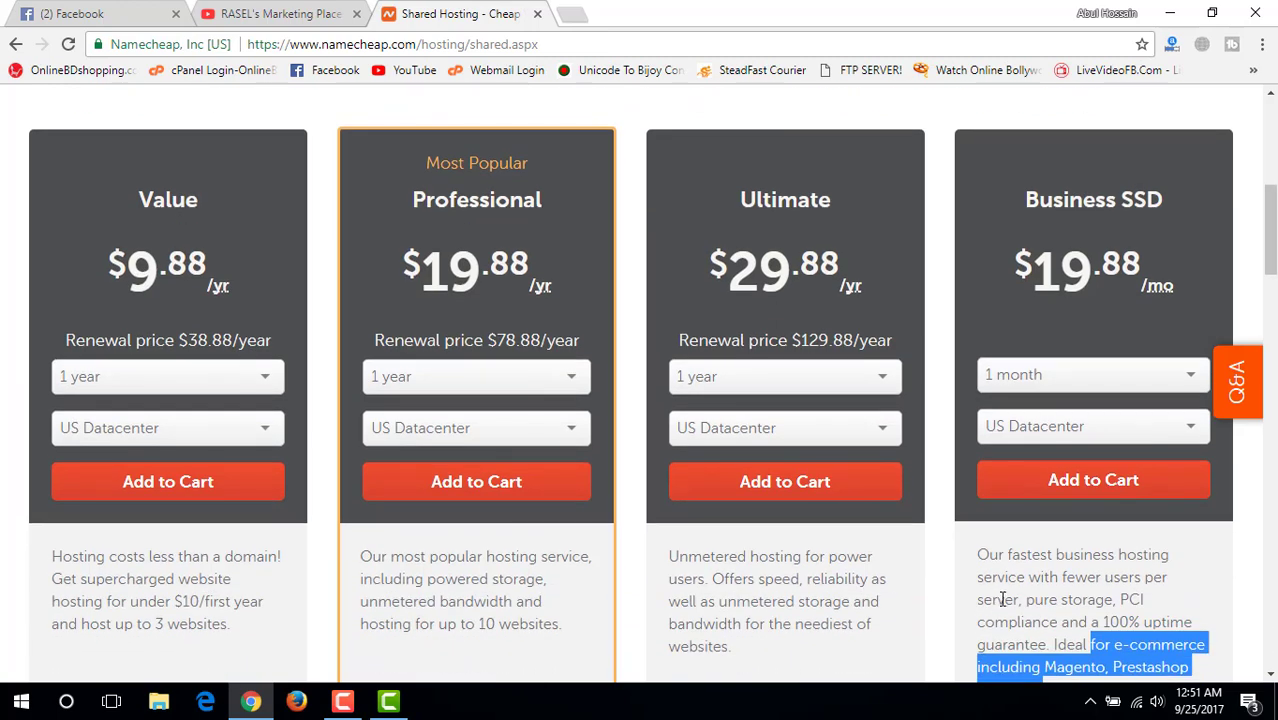
click(1016, 598)
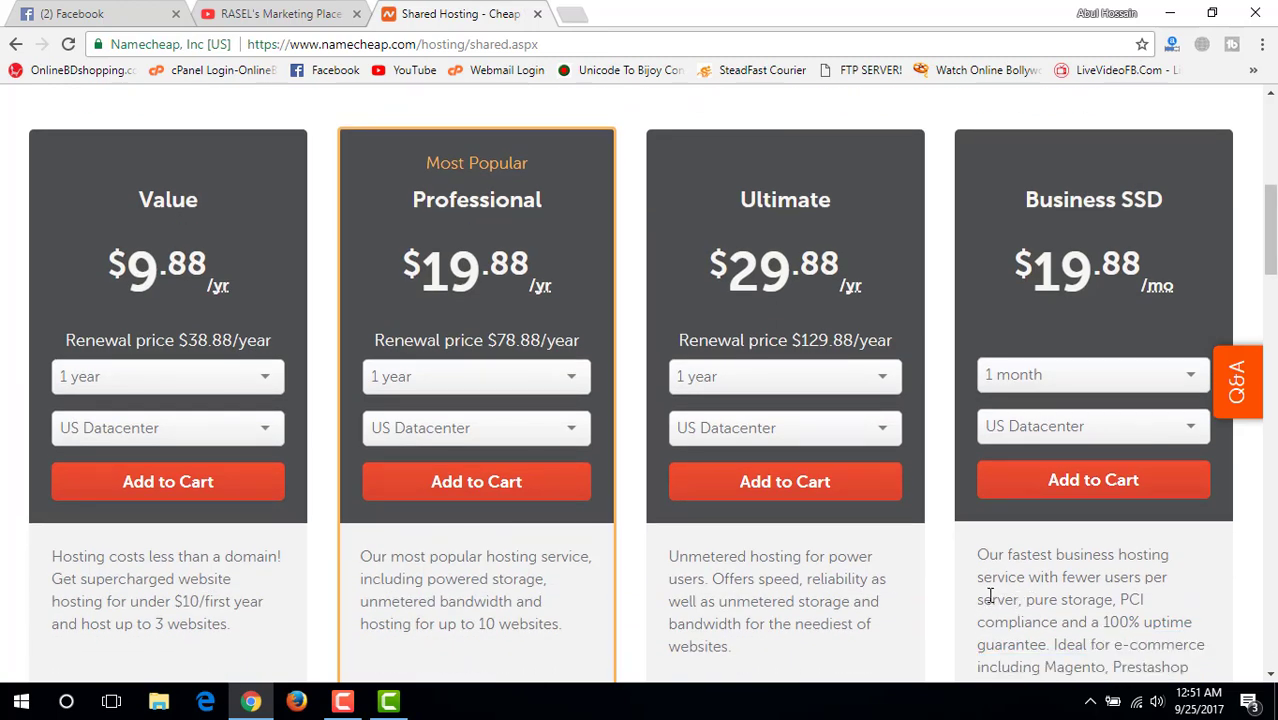
- Highlight the Business SSD price, the Professional plan's price and the Professional renewal price to compare them
drag(1020, 204, 1174, 284)
click(678, 338)
drag(548, 289, 424, 166)
click(440, 205)
drag(582, 342, 378, 338)
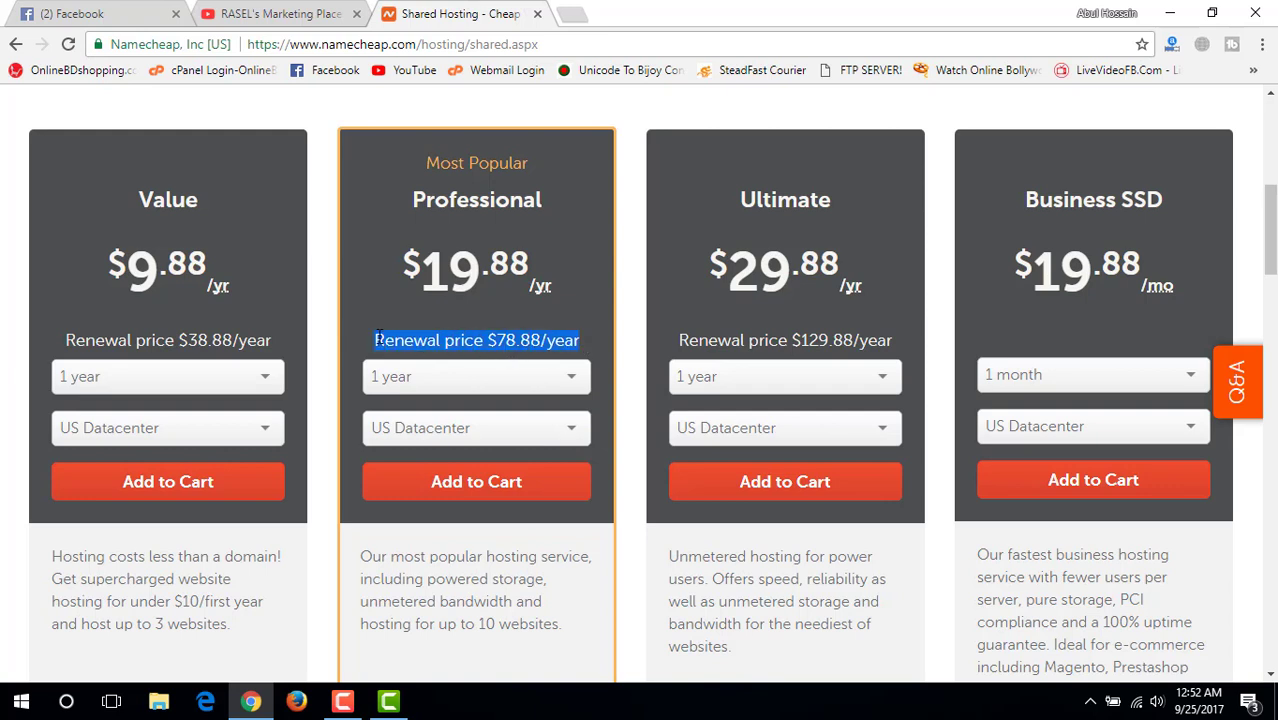
- Sign in to the existing account with the saved username and the account password
click(379, 338)
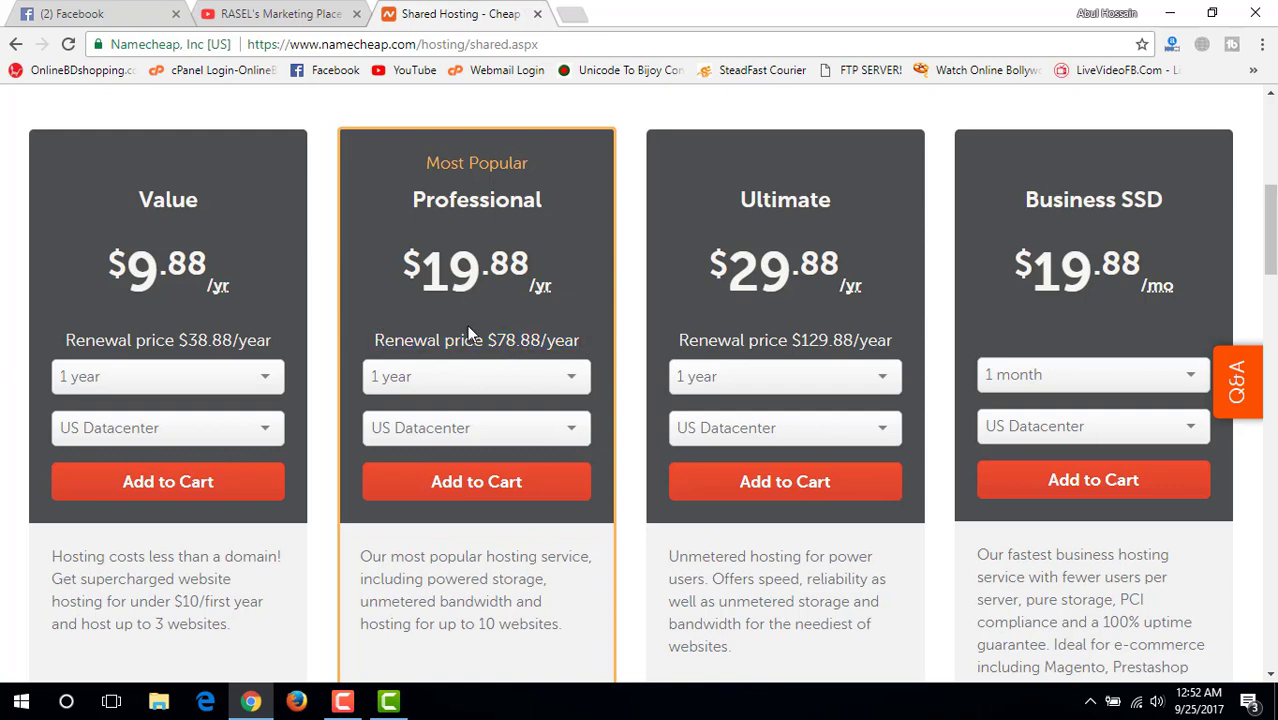
scroll(475, 310, up, 1)
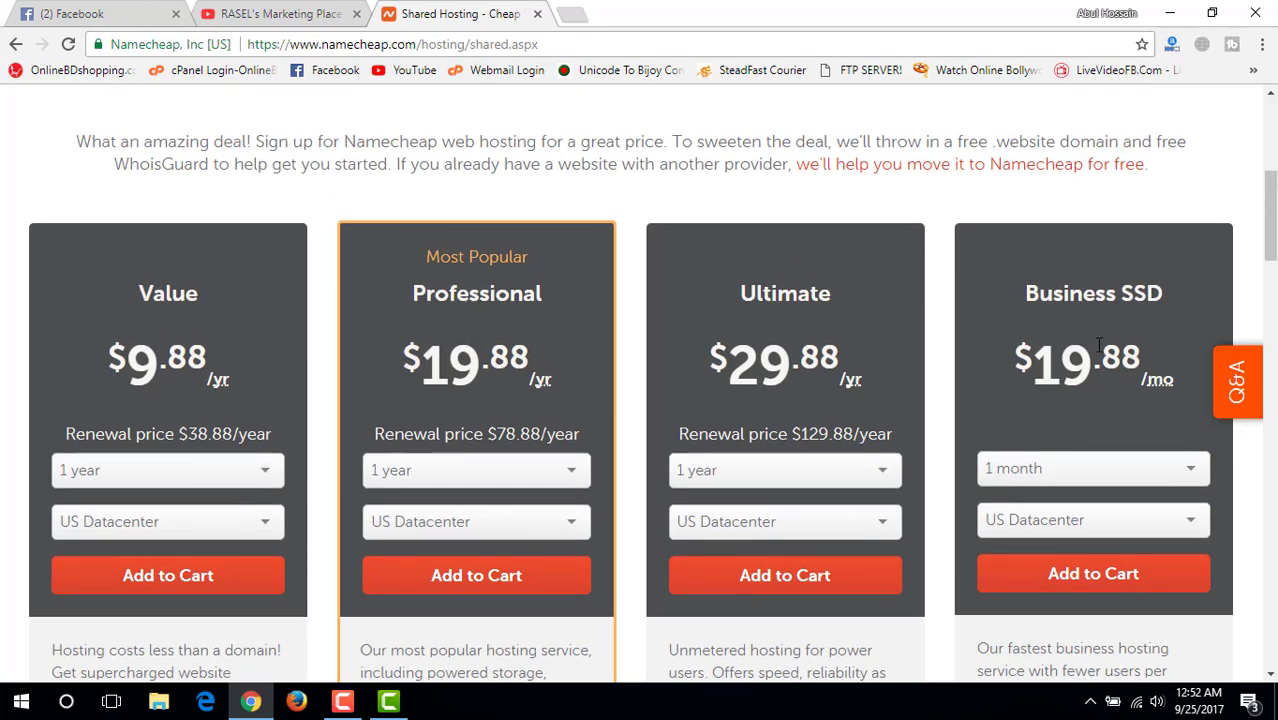
scroll(1099, 365, up, 5)
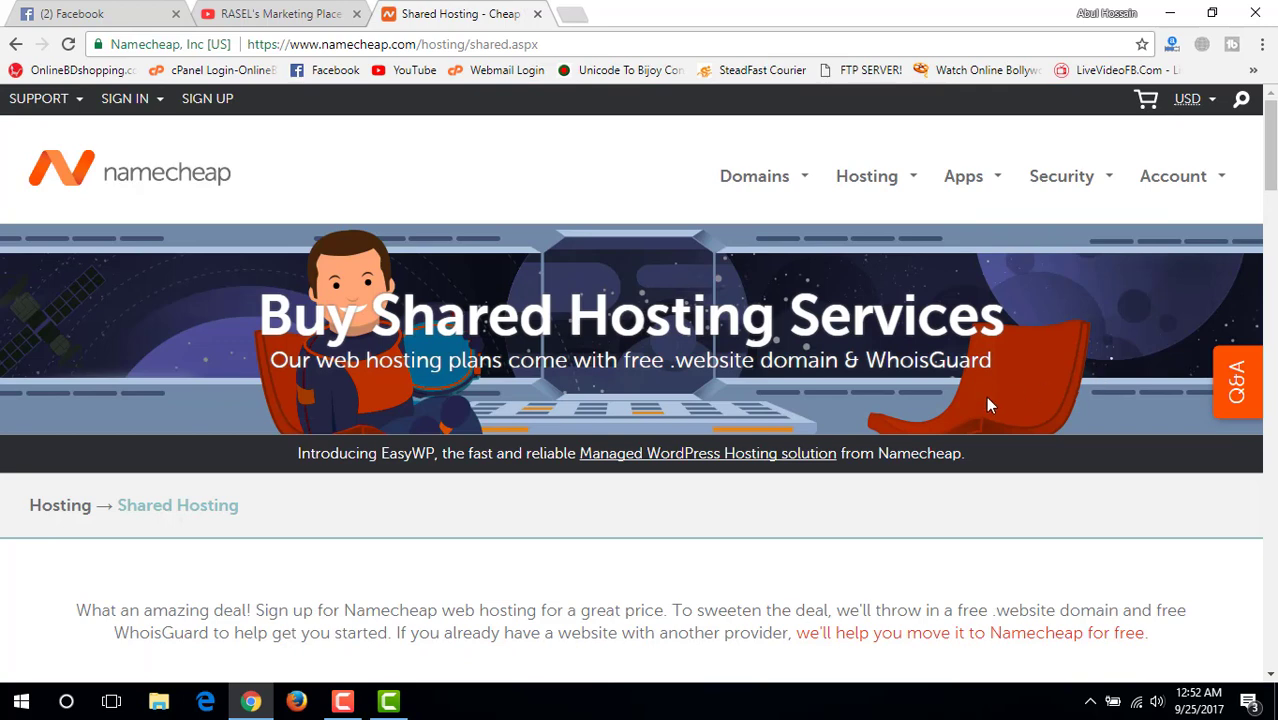
scroll(825, 457, down, 3)
scroll(825, 457, up, 3)
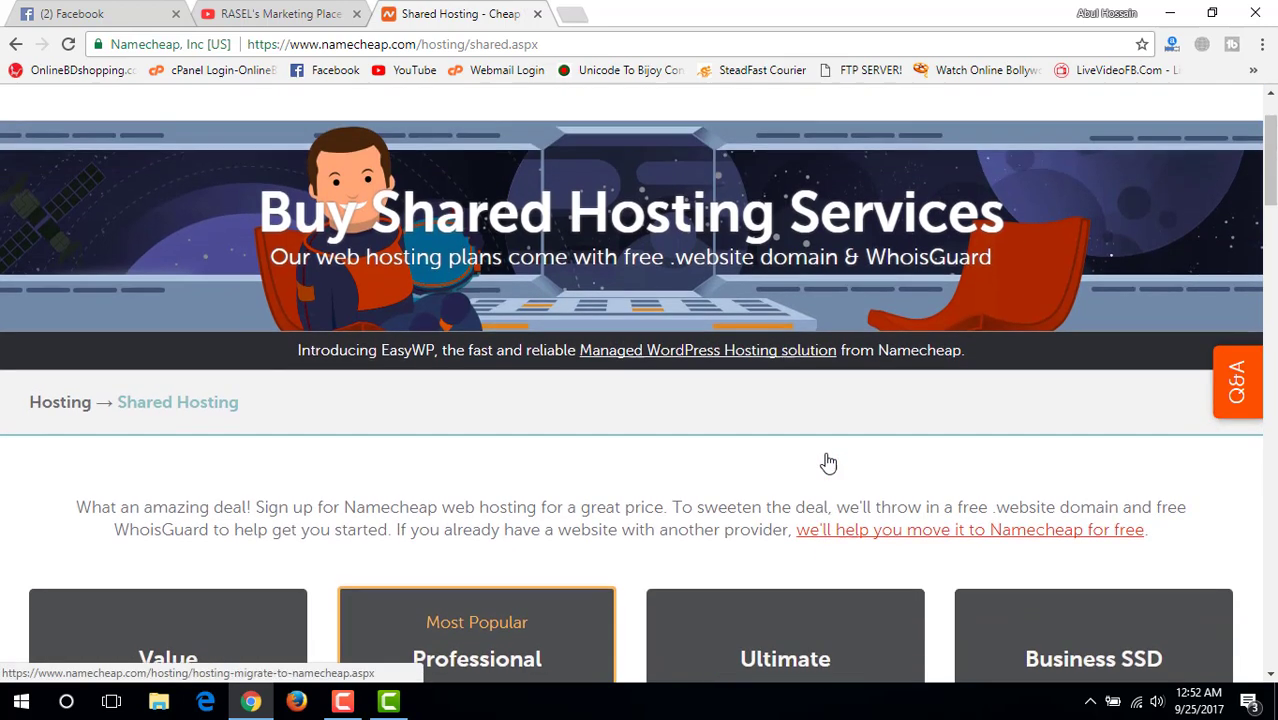
click(125, 100)
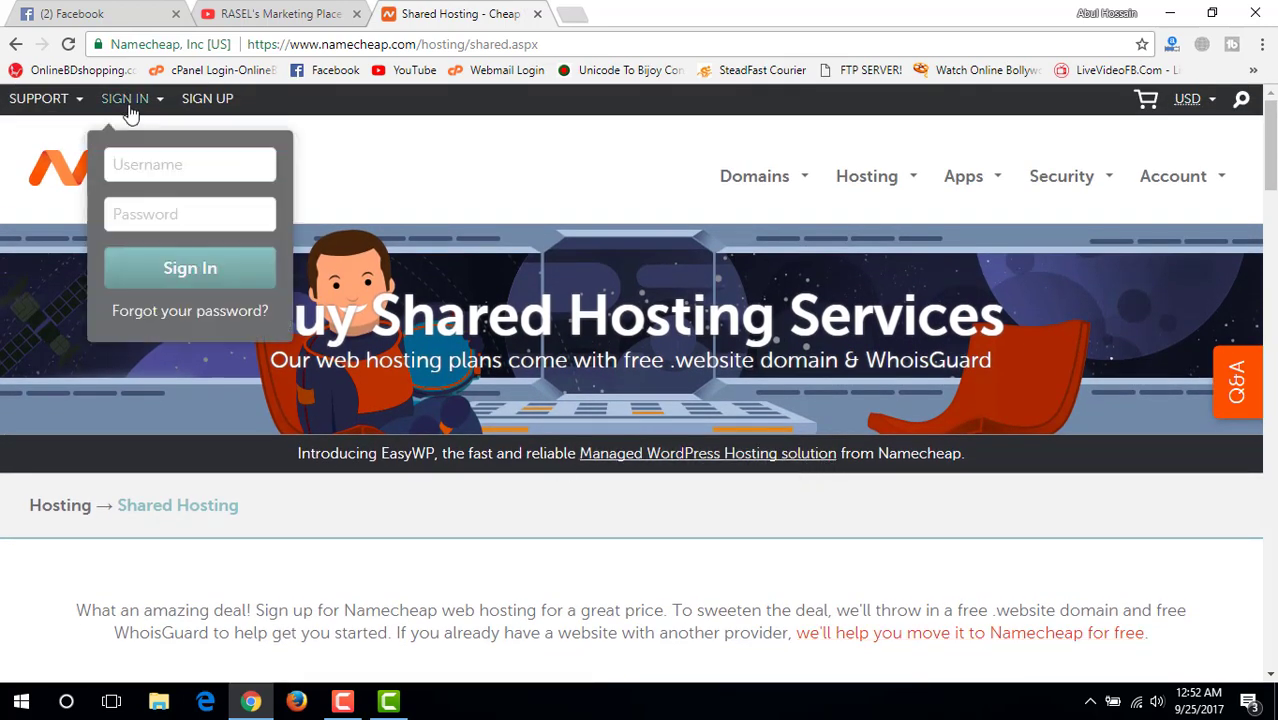
click(136, 164)
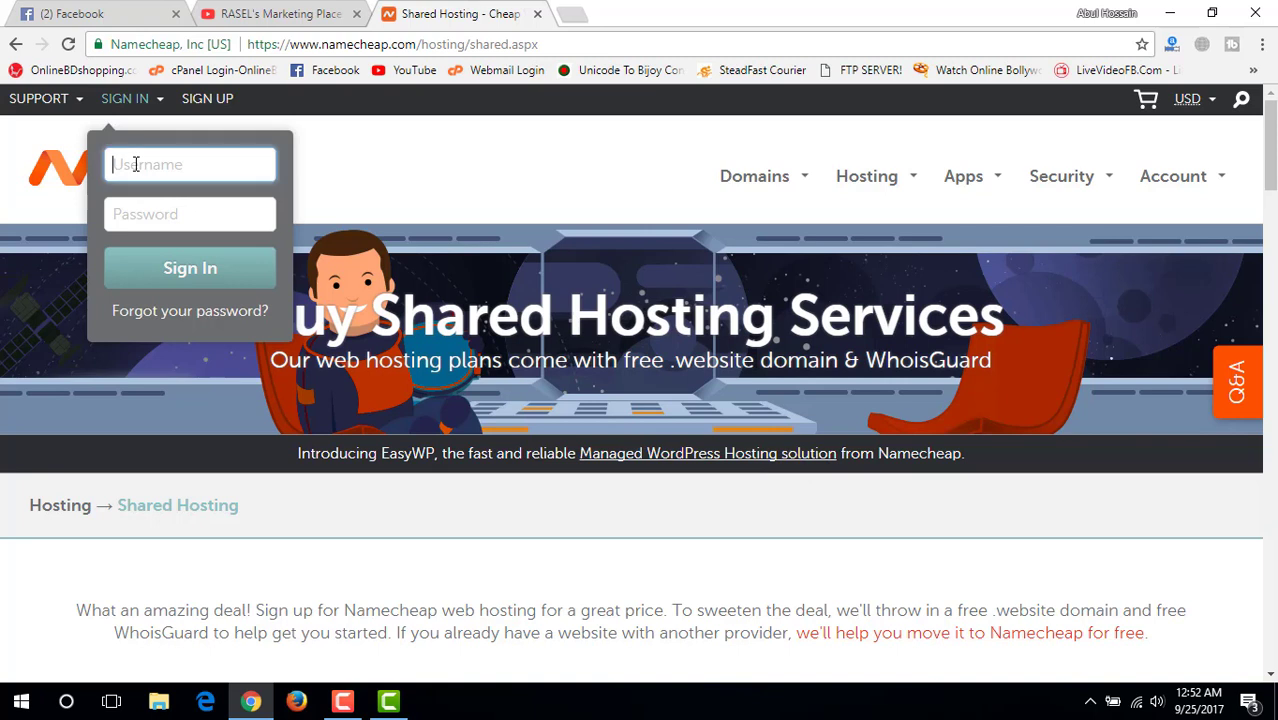
text(rase)
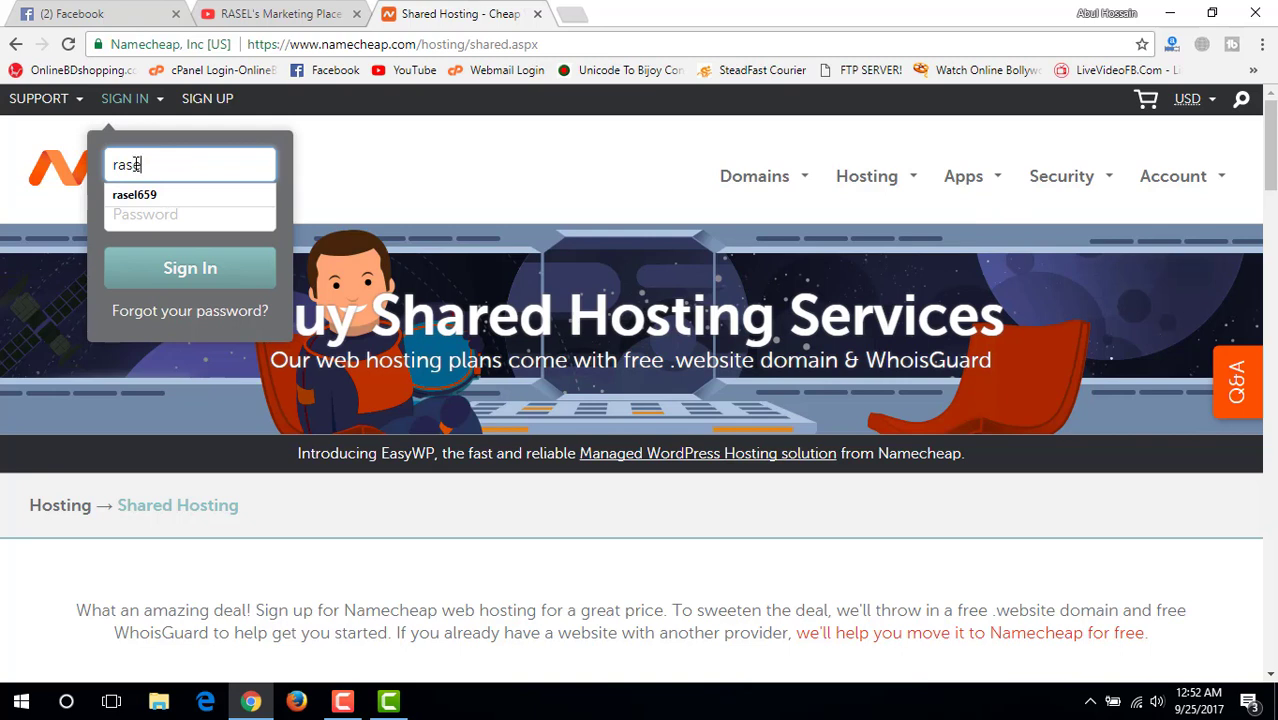
click(148, 195)
click(149, 210)
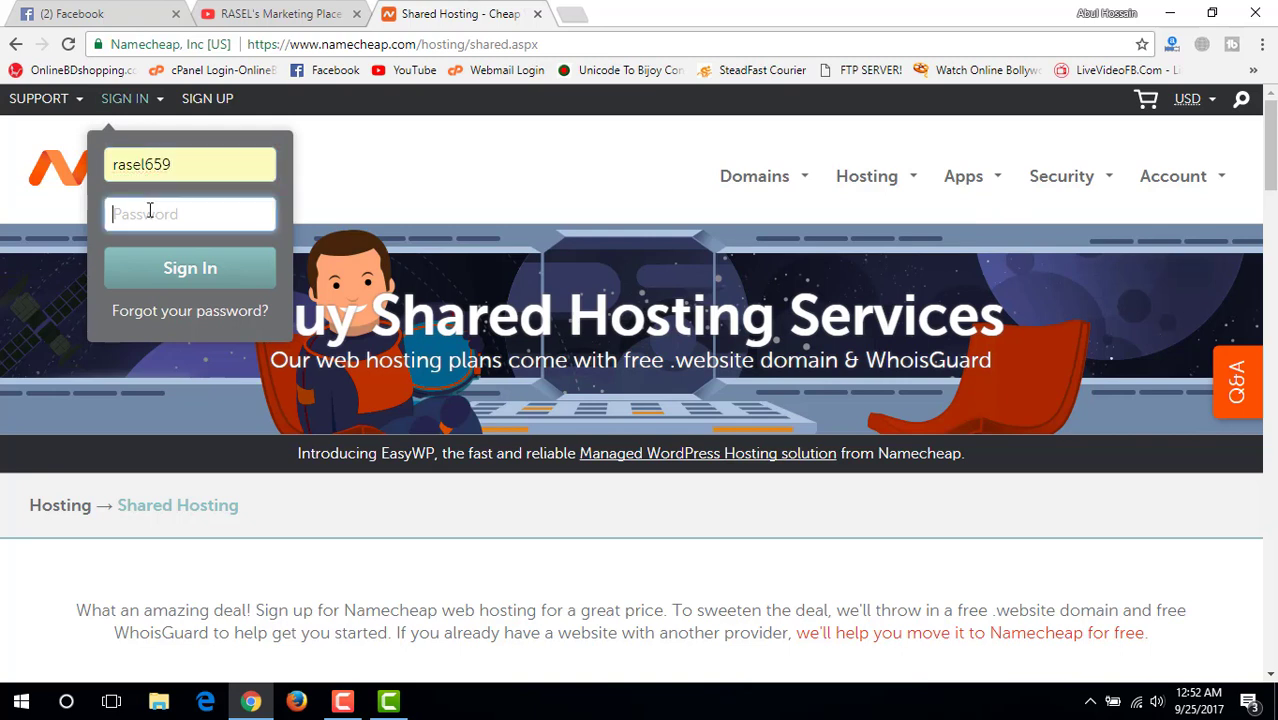
text(**********)
key(Return)
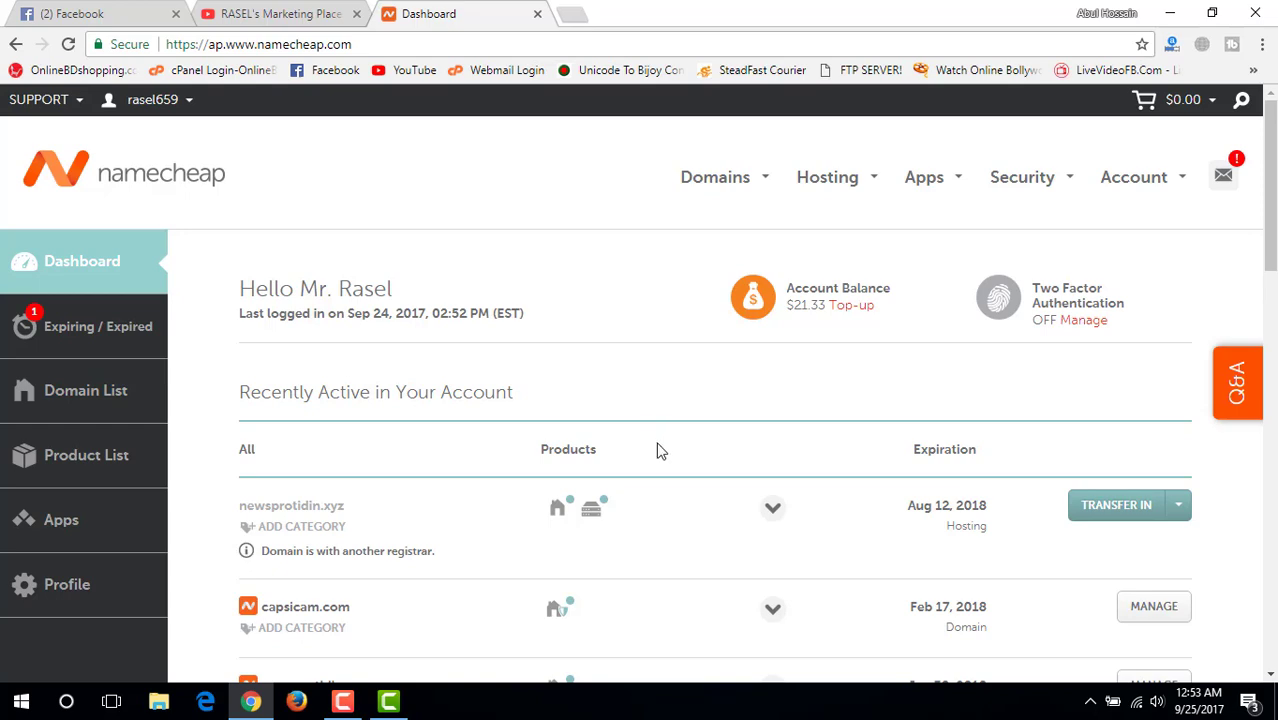
- Look over the recently active products on the dashboard, and open the account balance top-up page to review its payment methods
scroll(657, 451, down, 2)
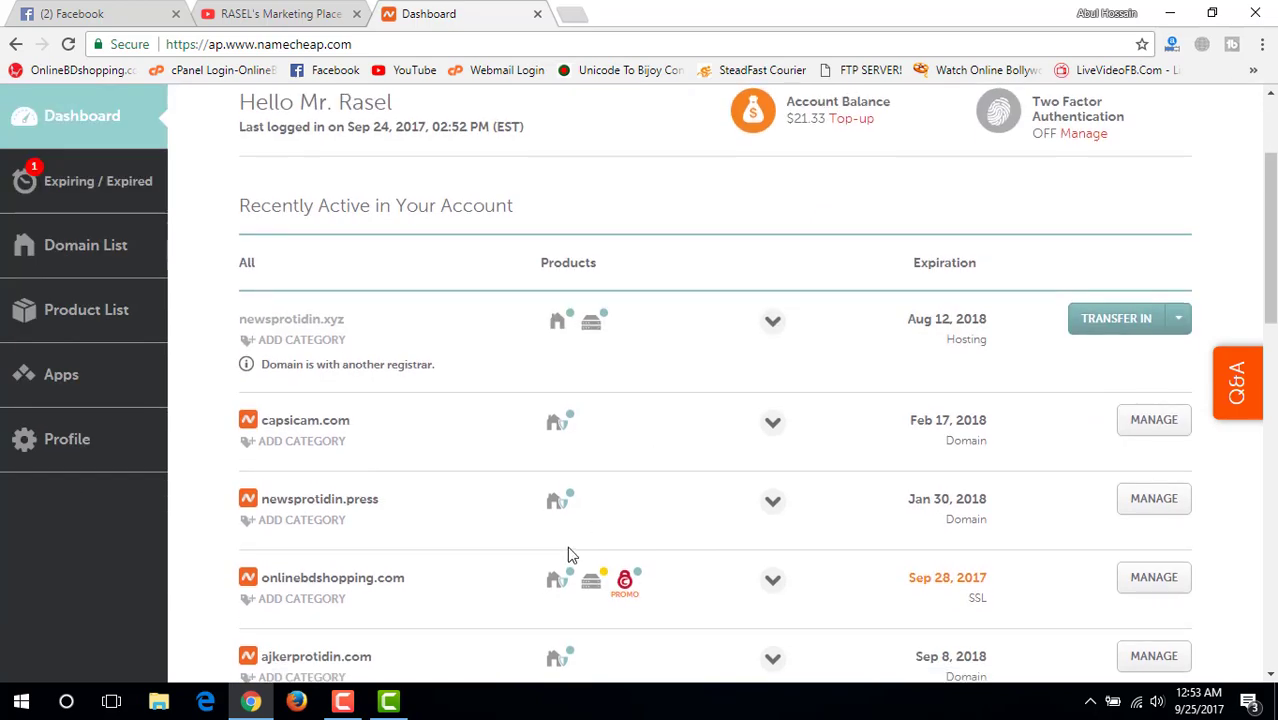
scroll(568, 555, up, 2)
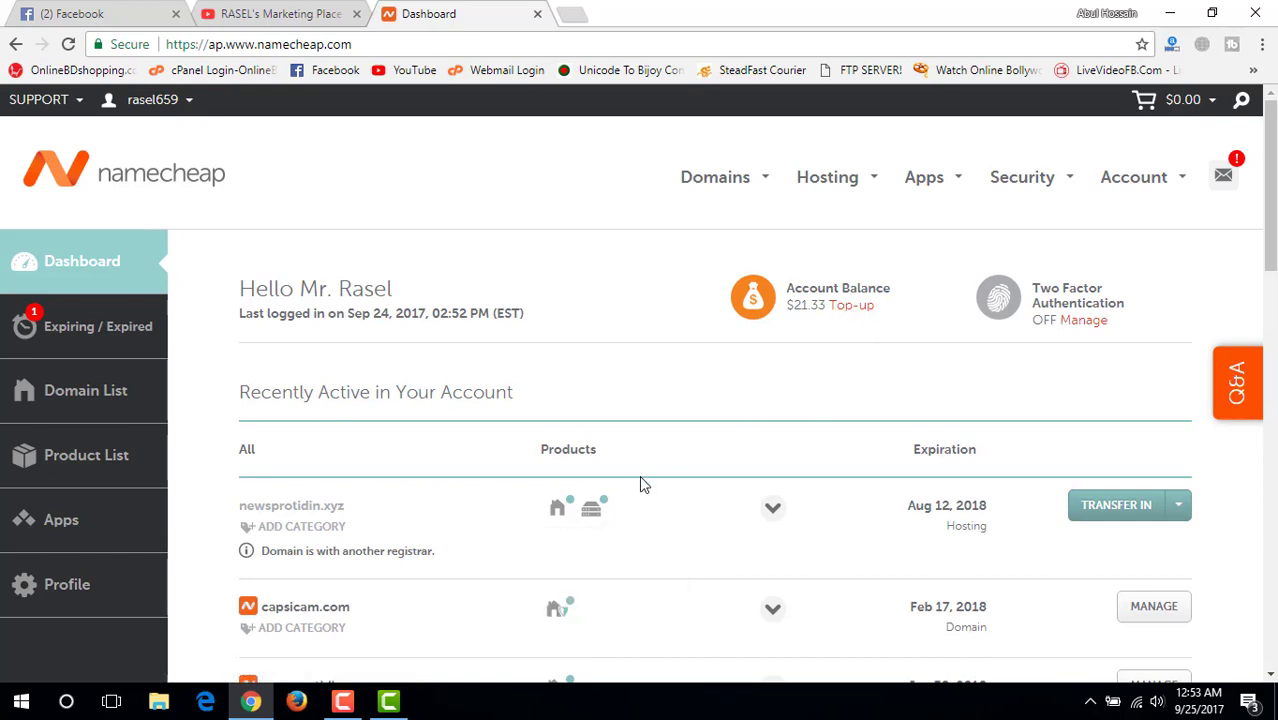
click(846, 312)
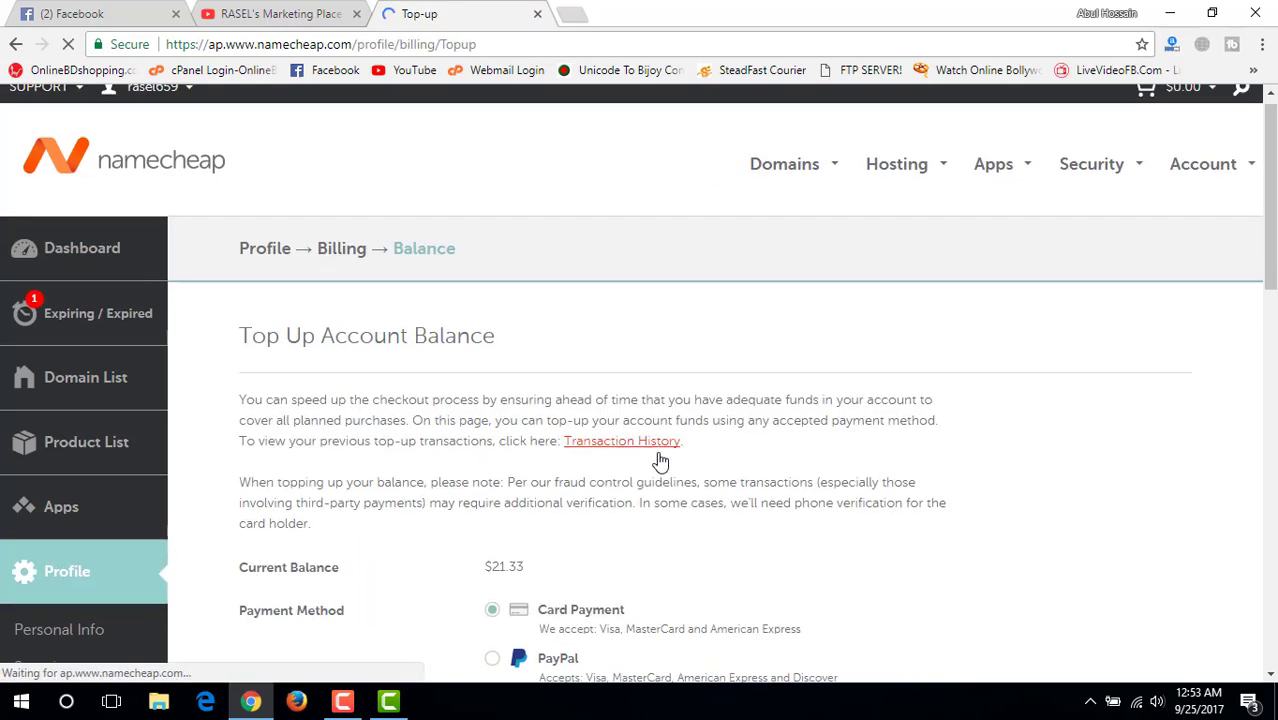
scroll(710, 455, down, 2)
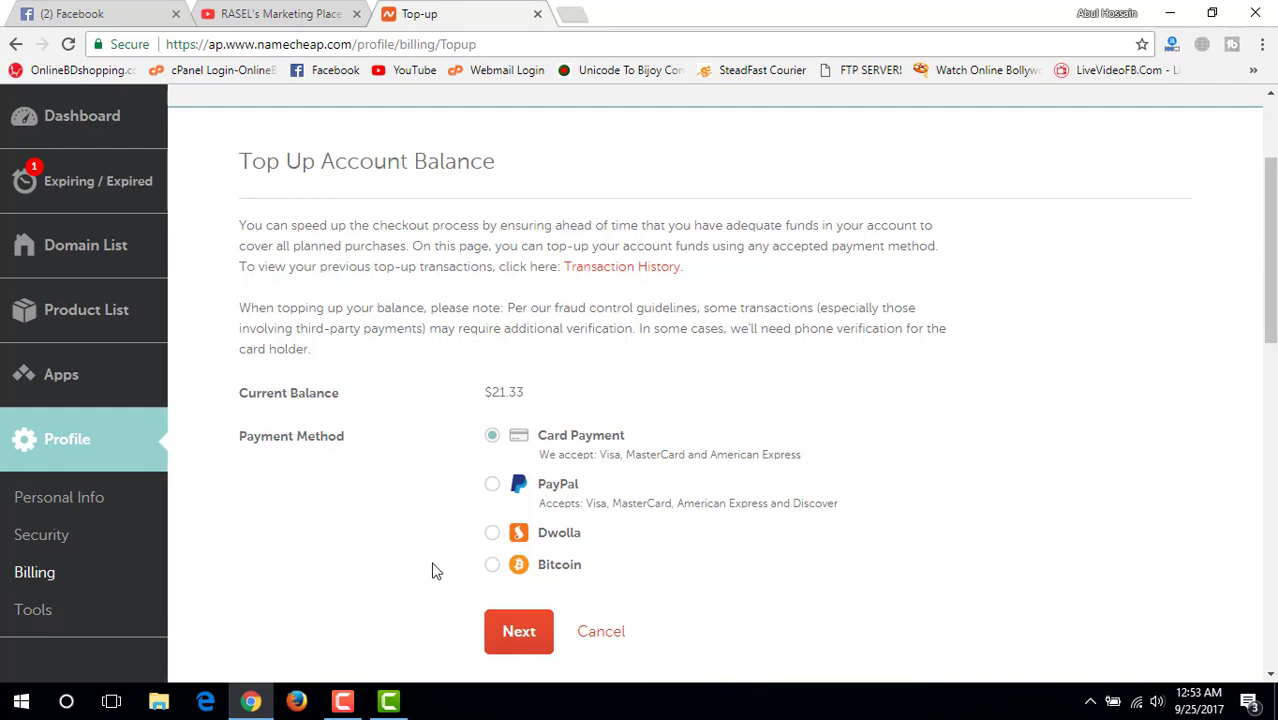
scroll(435, 570, down, 2)
scroll(435, 570, up, 1)
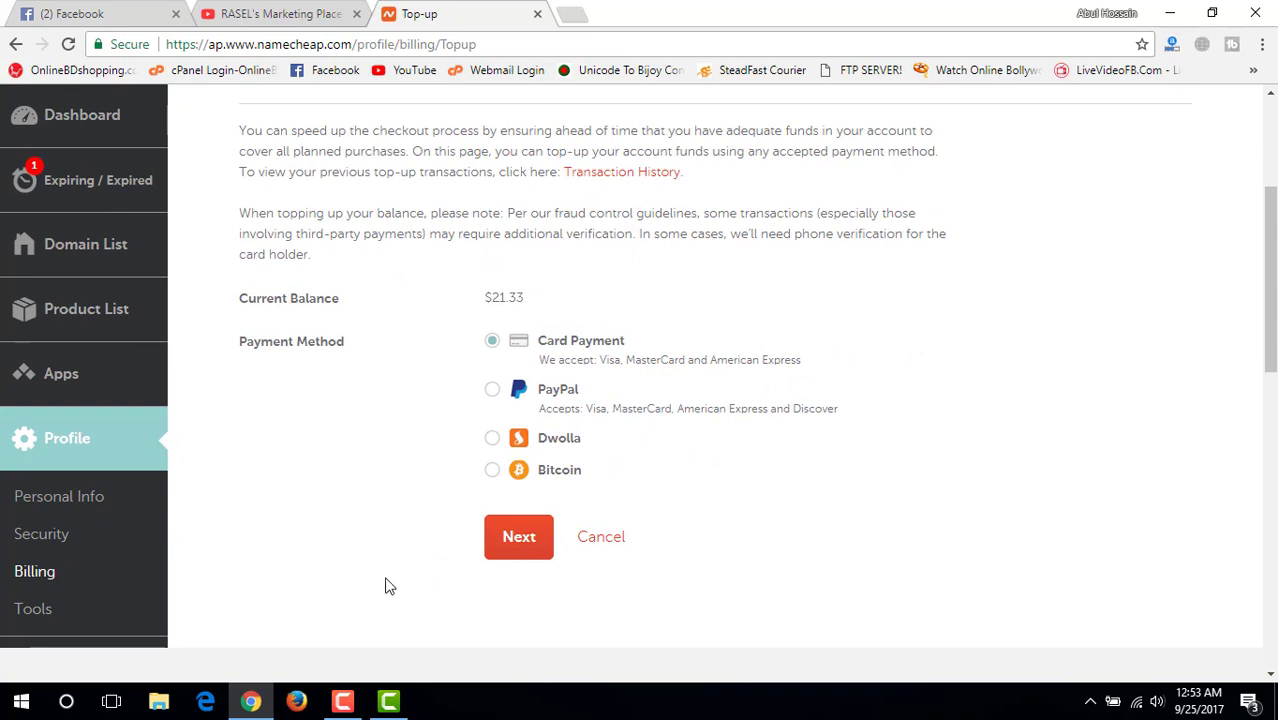
scroll(389, 586, up, 3)
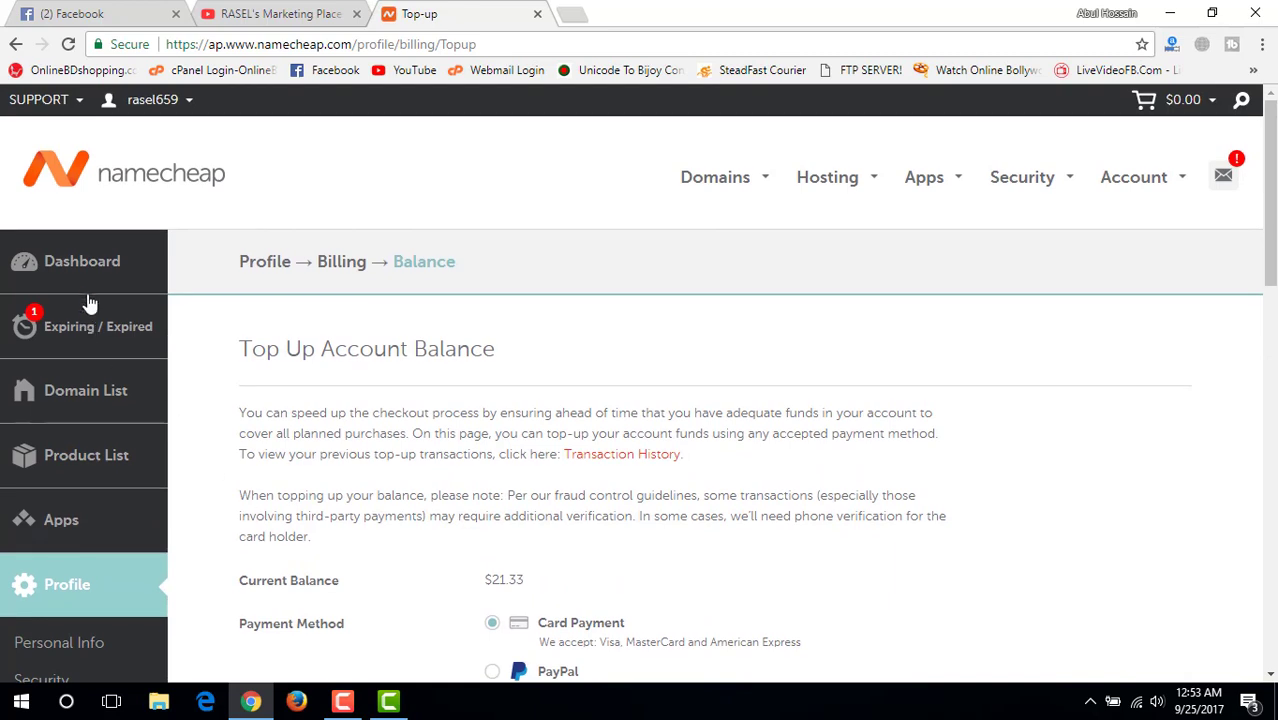
- Return to the dashboard and look through it down to the live chat help section and back
click(90, 276)
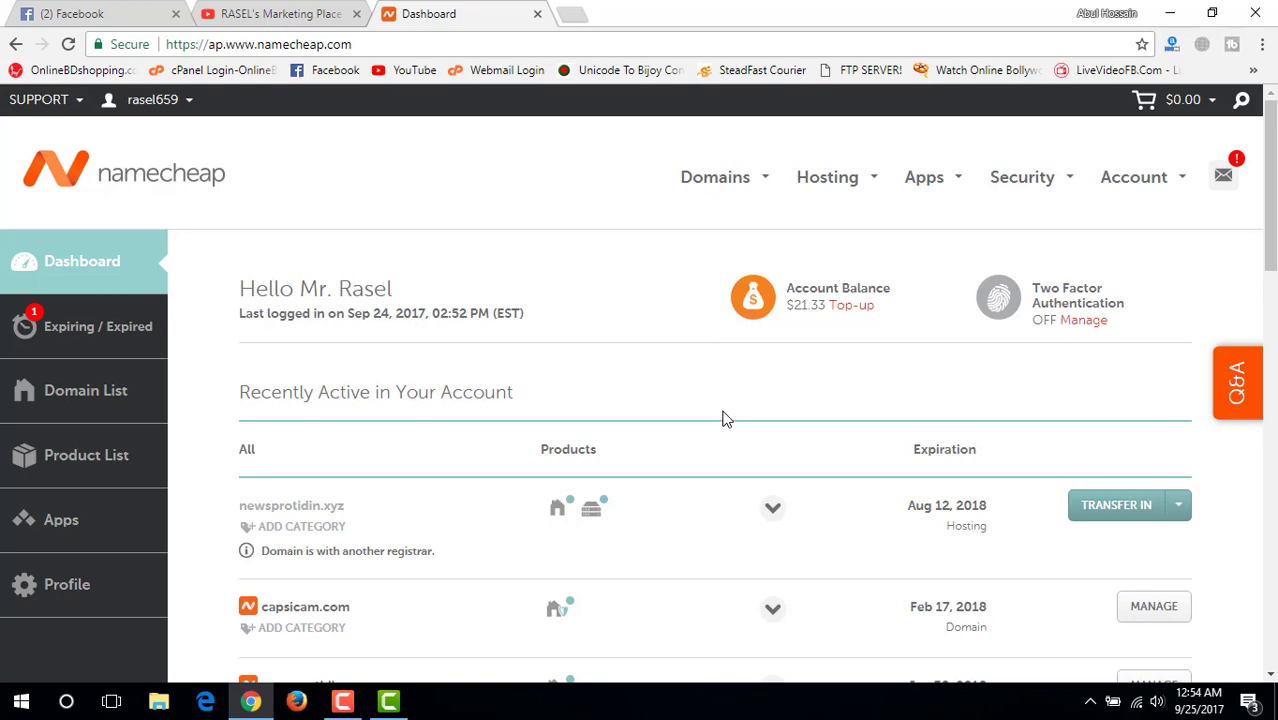
drag(1269, 190, 1258, 530)
scroll(1258, 530, up, 4)
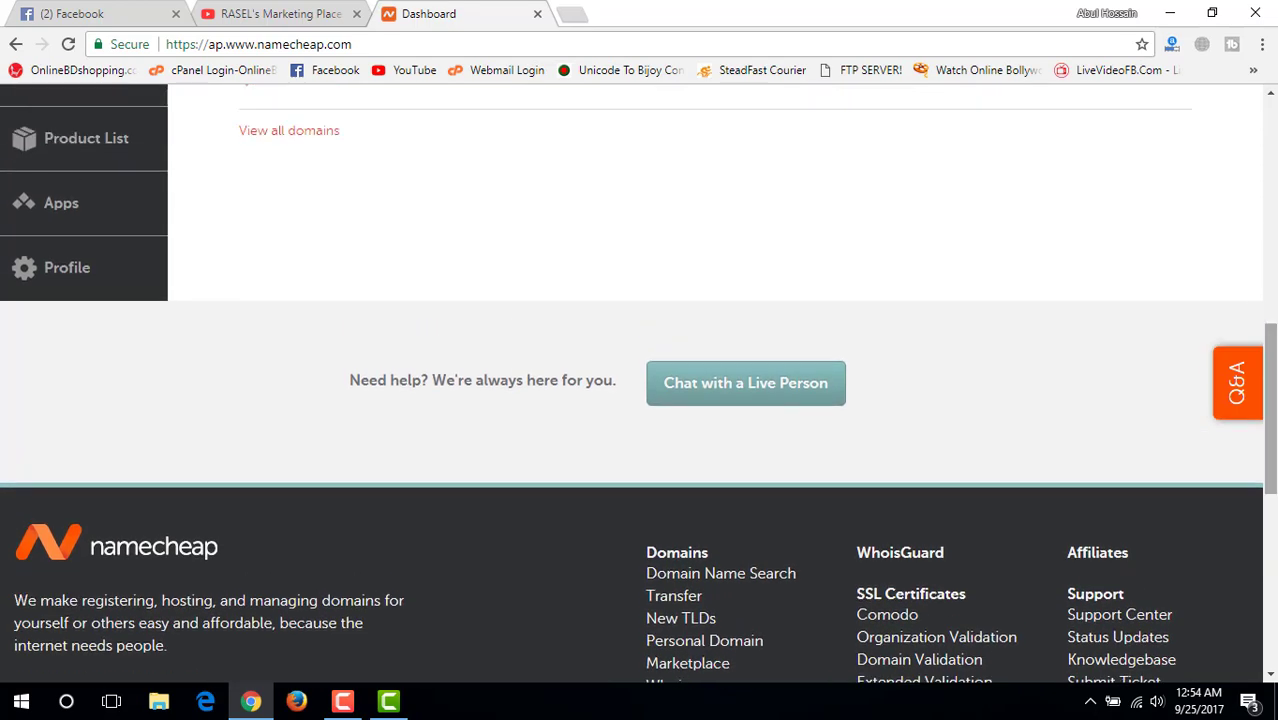
click(776, 397)
drag(1271, 418, 1274, 196)
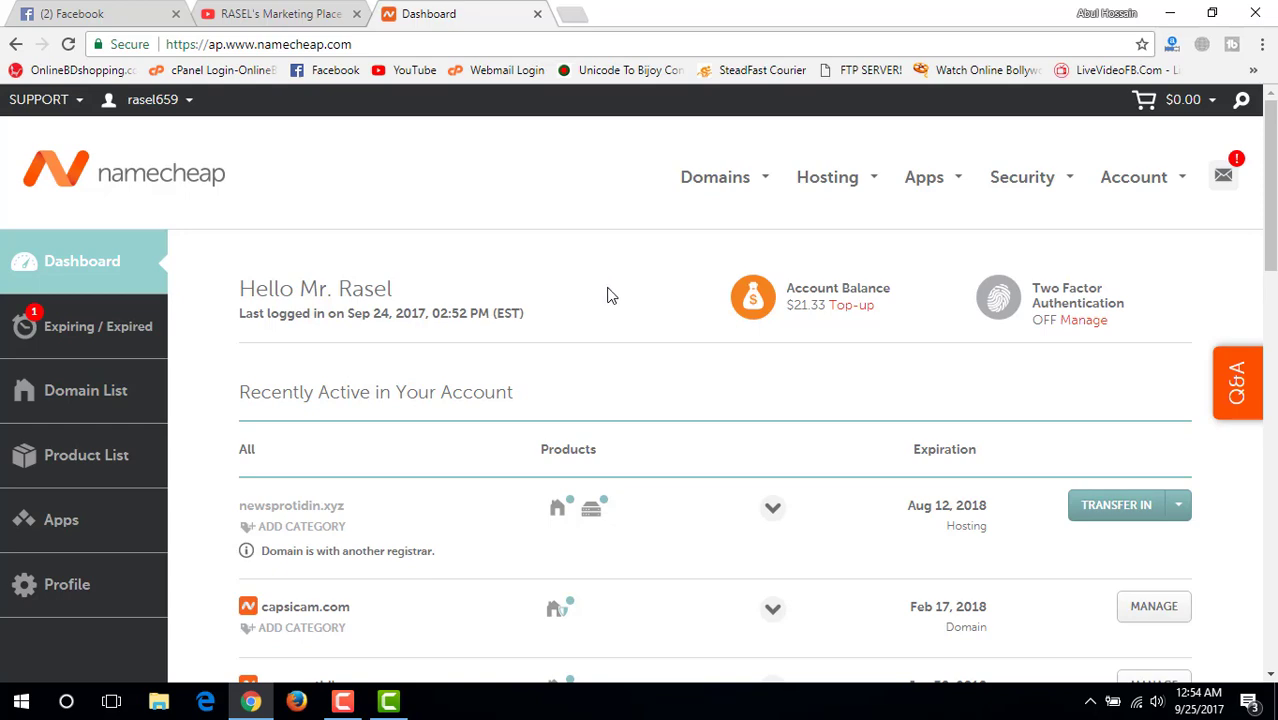
scroll(608, 343, down, 3)
scroll(608, 343, up, 3)
- Open the Domains page and search for the domain name hrlu.com
mouse_move(736, 184)
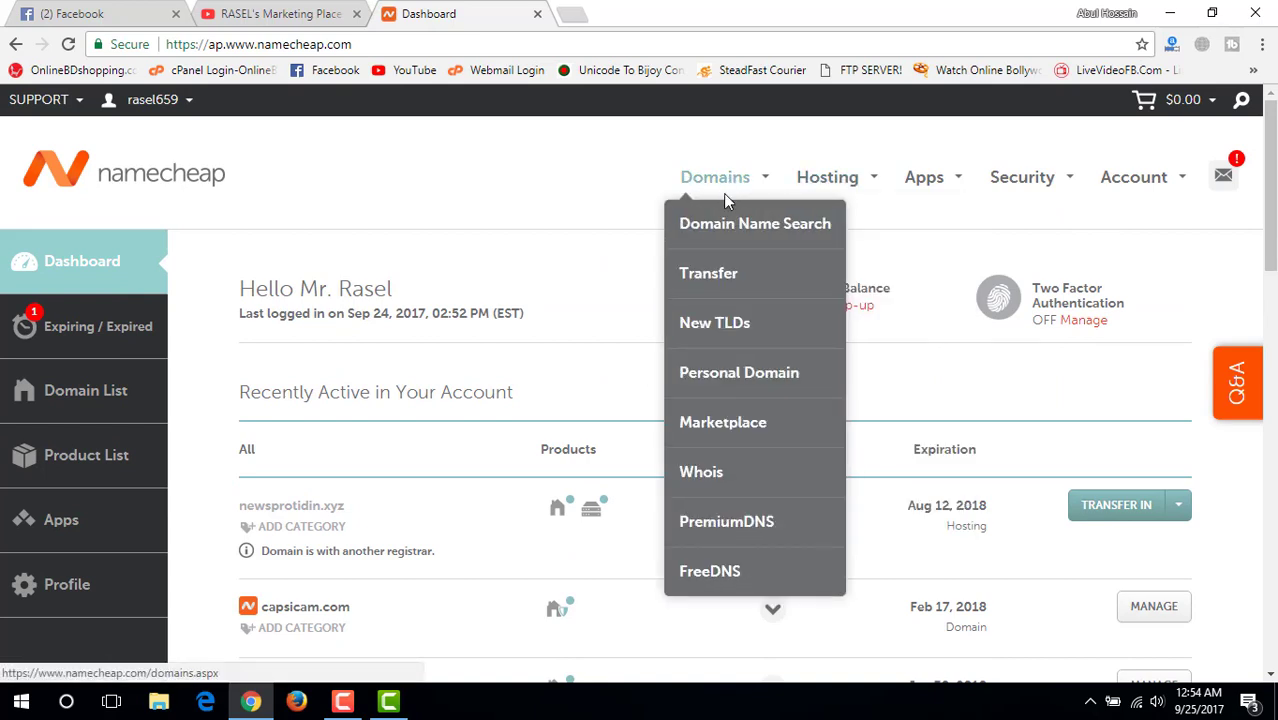
click(727, 184)
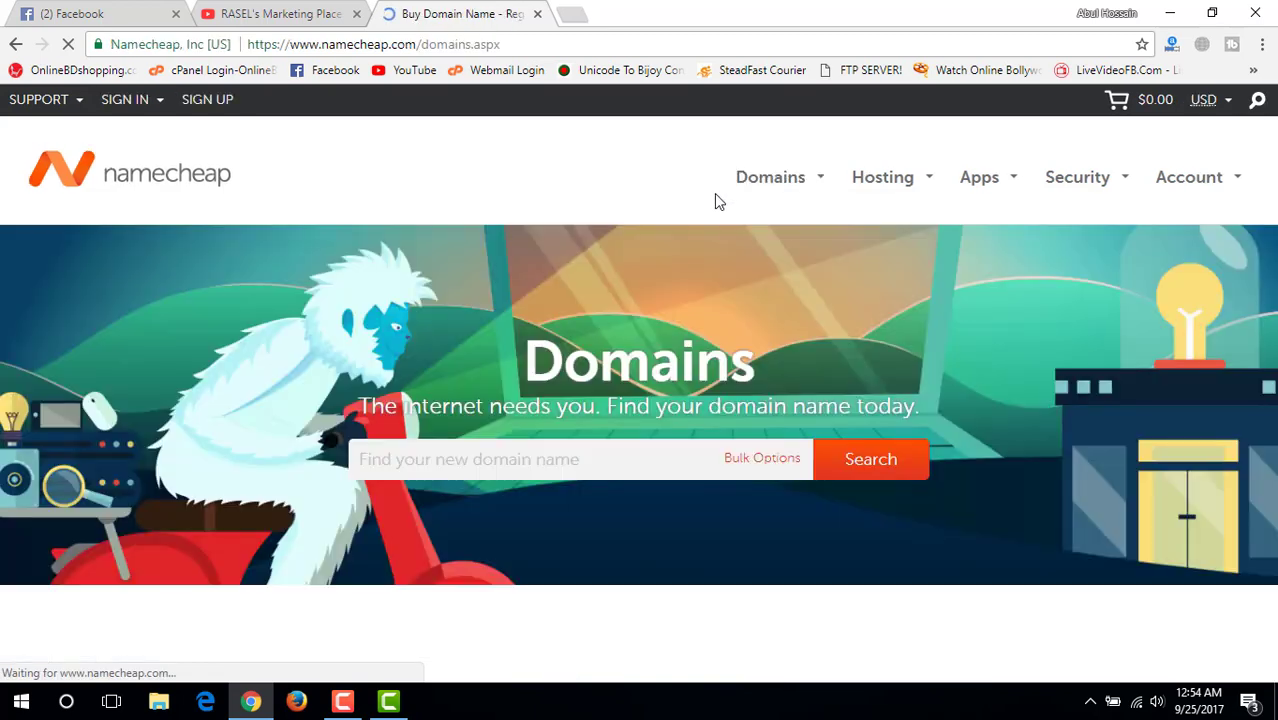
click(540, 461)
text(hr)
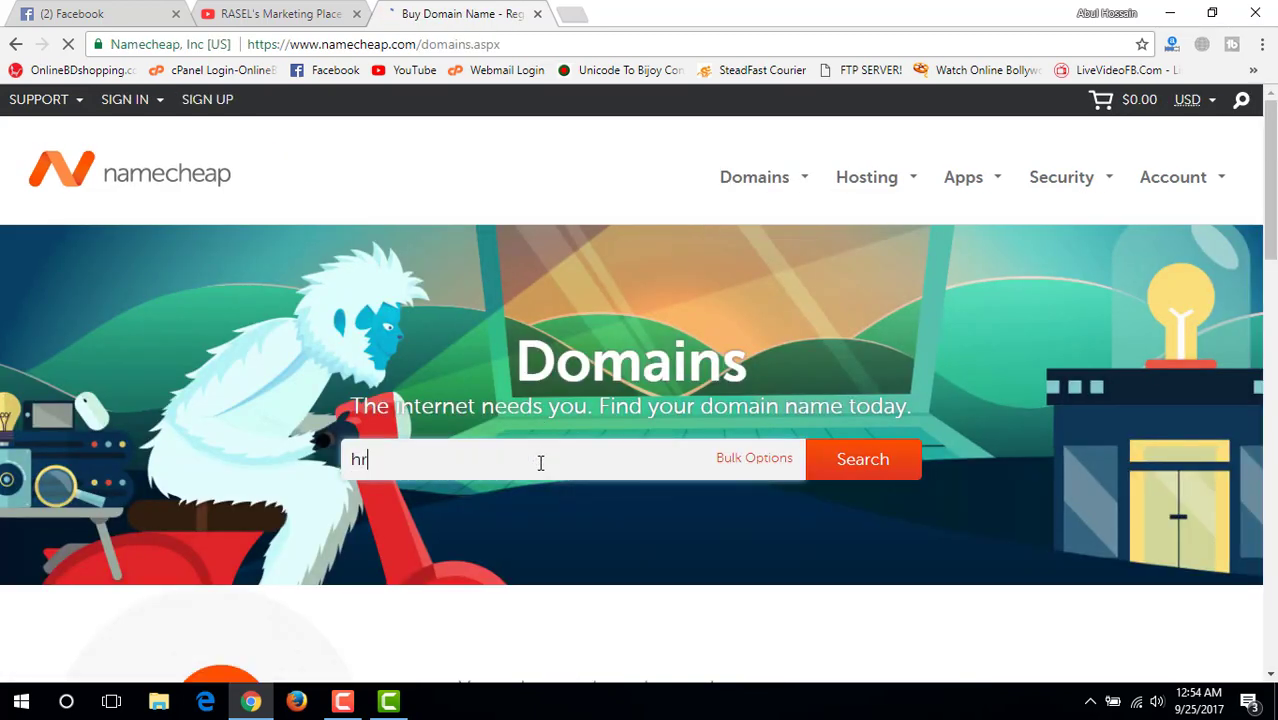
text(lu.com)
click(856, 456)
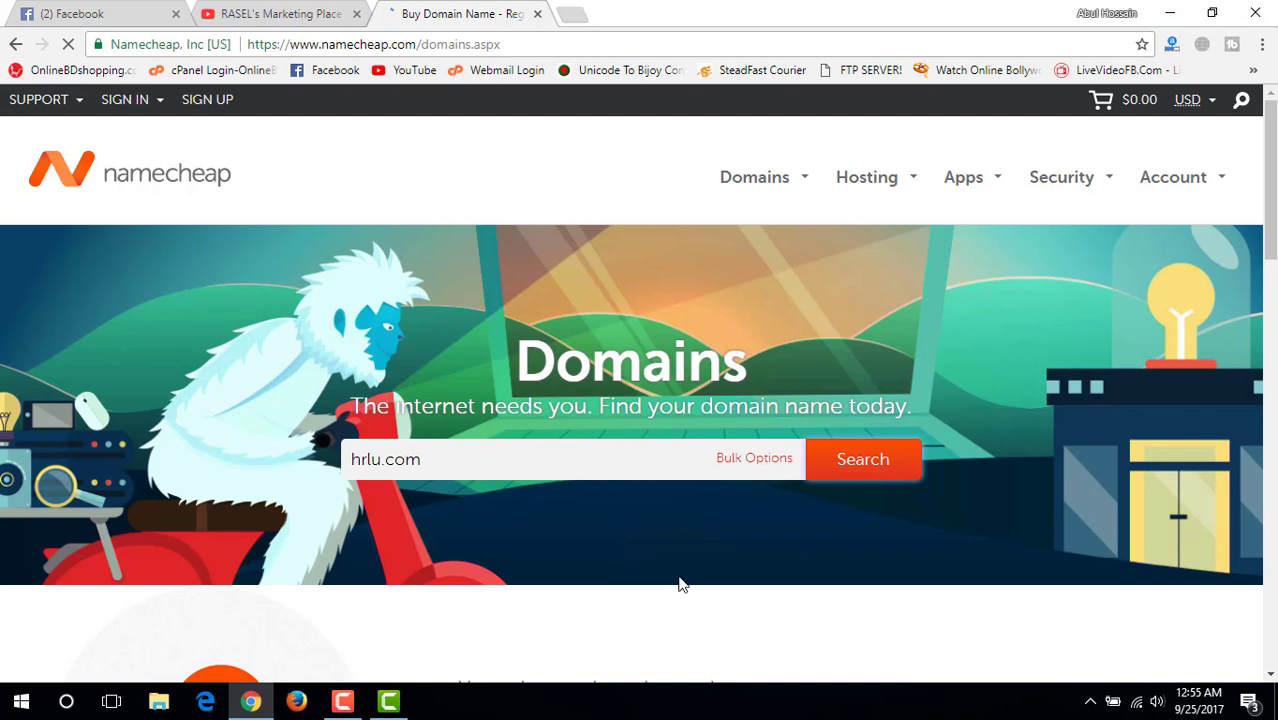
click(847, 474)
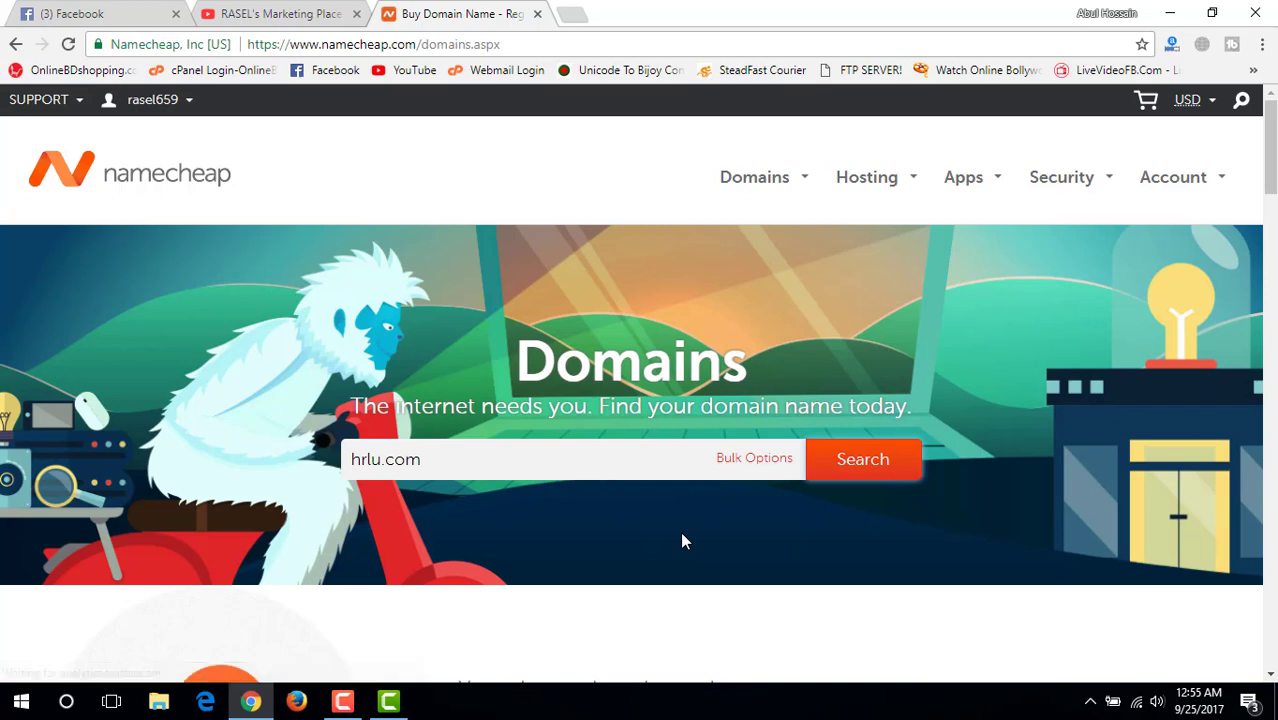
scroll(669, 535, down, 5)
scroll(669, 535, up, 5)
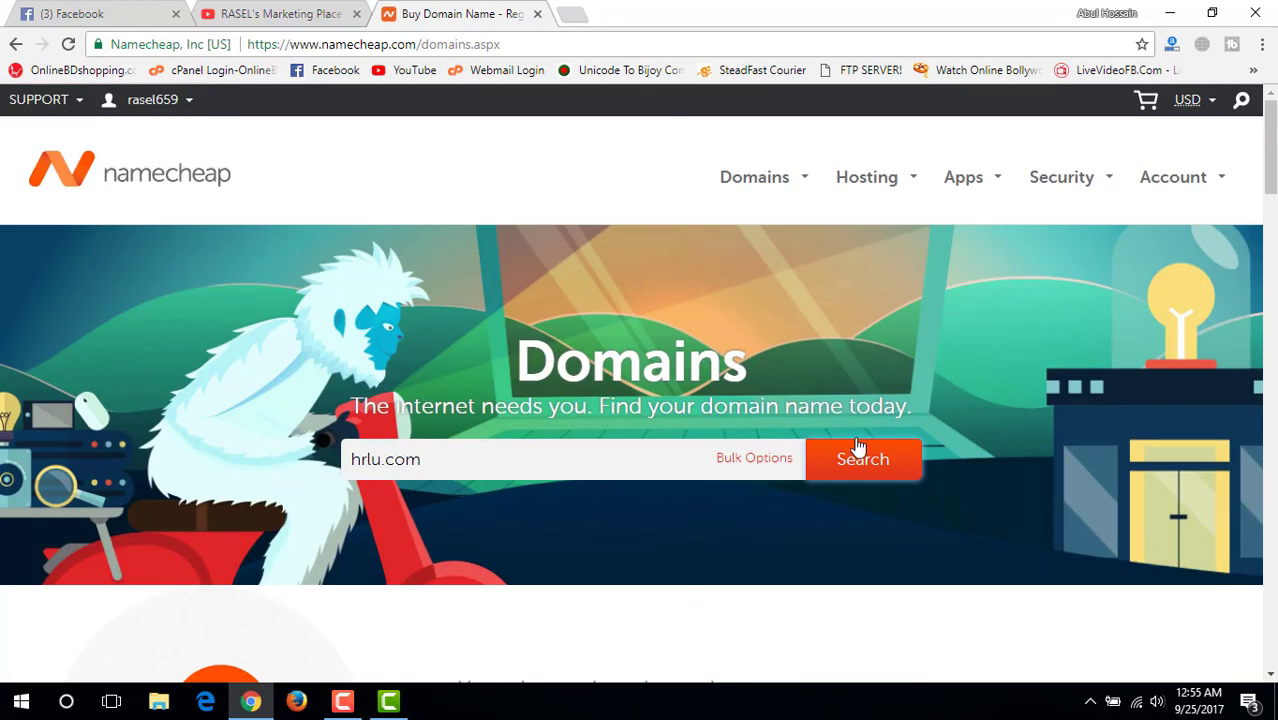
click(859, 466)
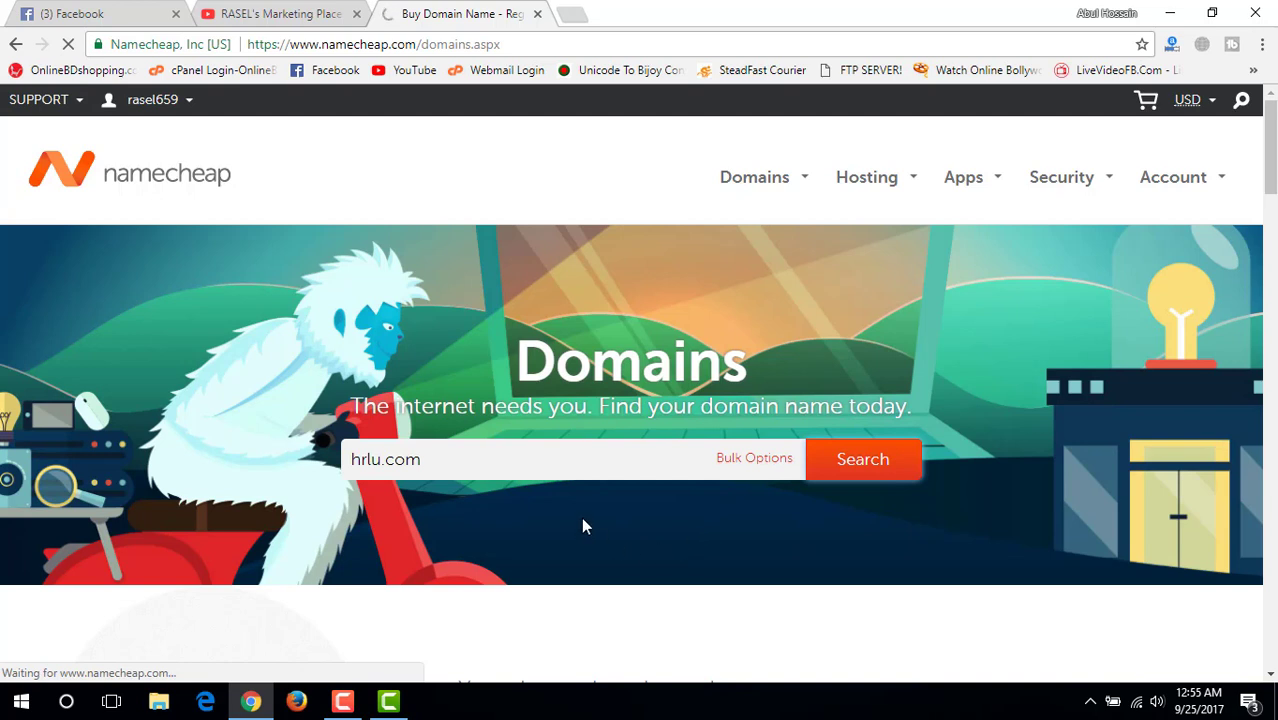
- Try to replace the name in the domain search so that it reads onlinehelp.com
click(469, 463)
drag(382, 463, 325, 470)
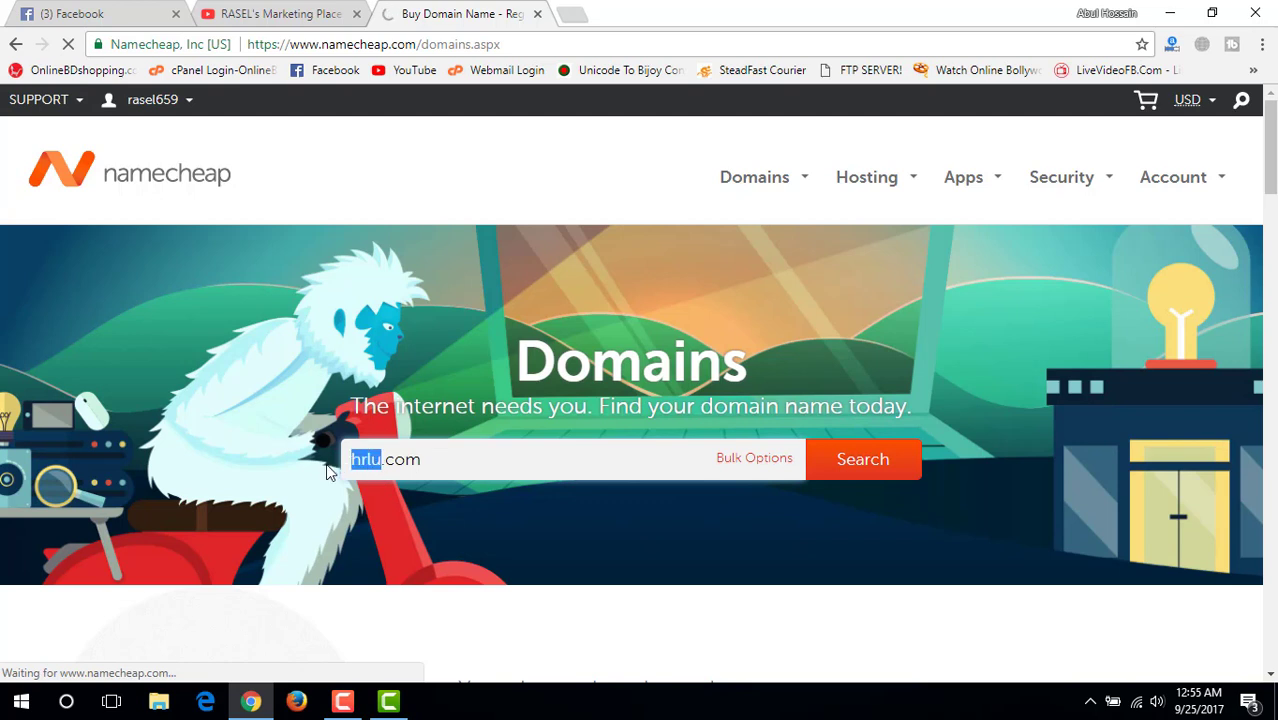
text(o)
text(nlin)
text(eh)
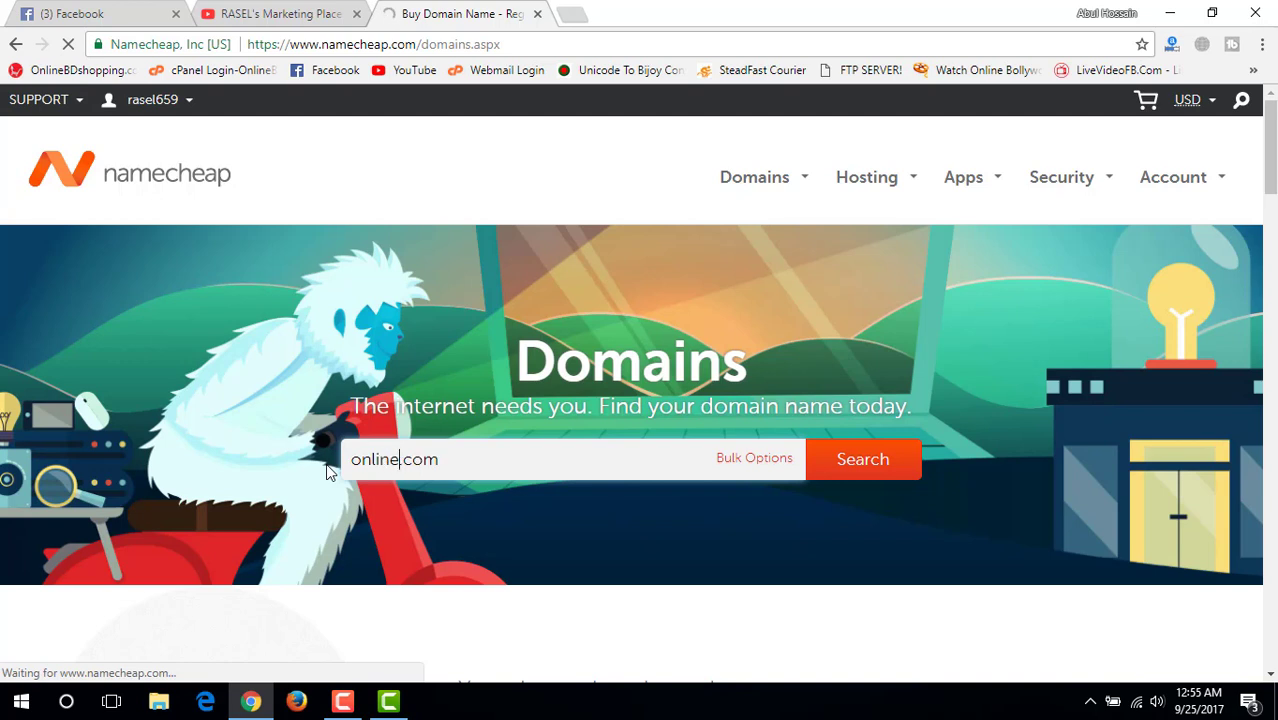
text(elp)
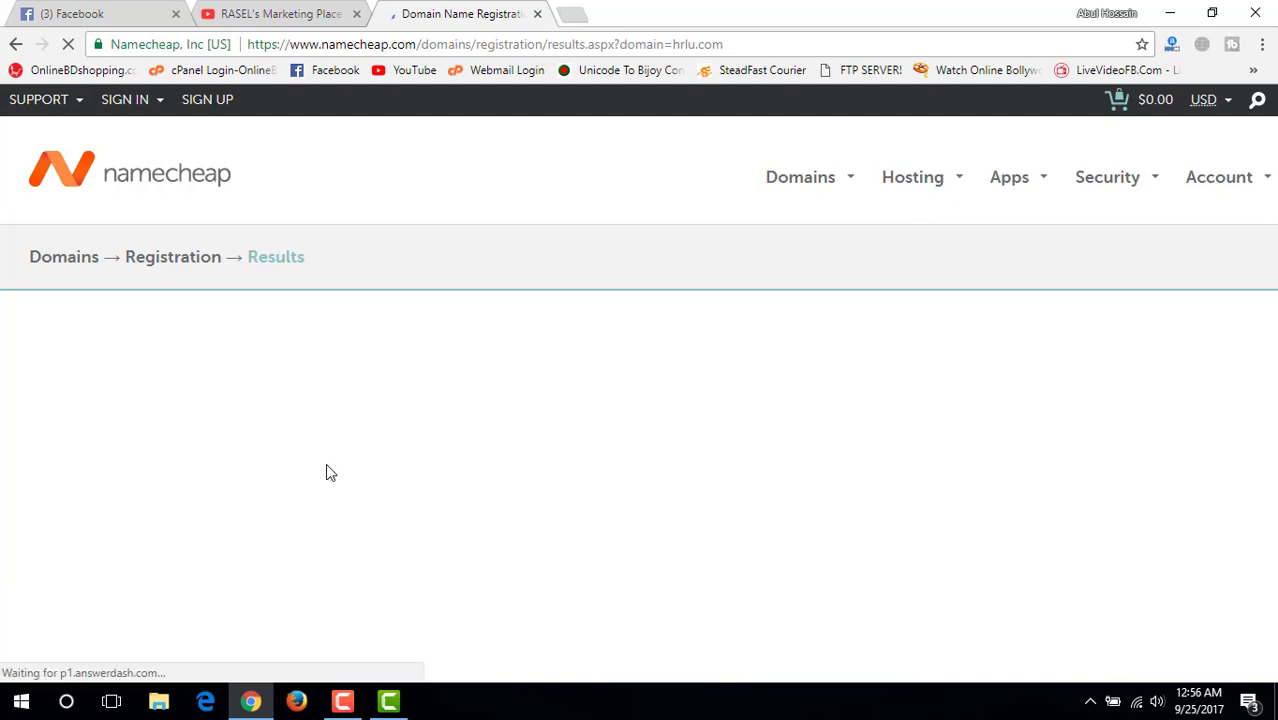
- Change the name in the results page's domain search to hrluhelf.com to check its availability
scroll(420, 524, down, 2)
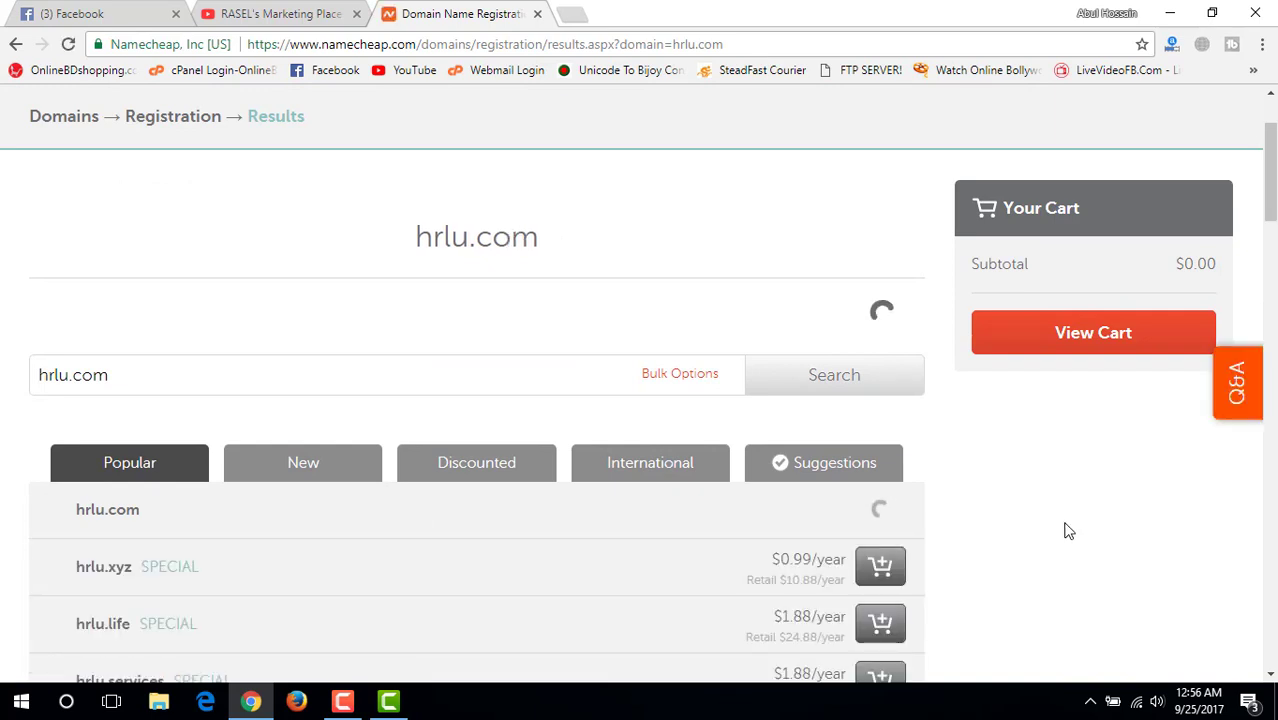
scroll(1064, 520, up, 1)
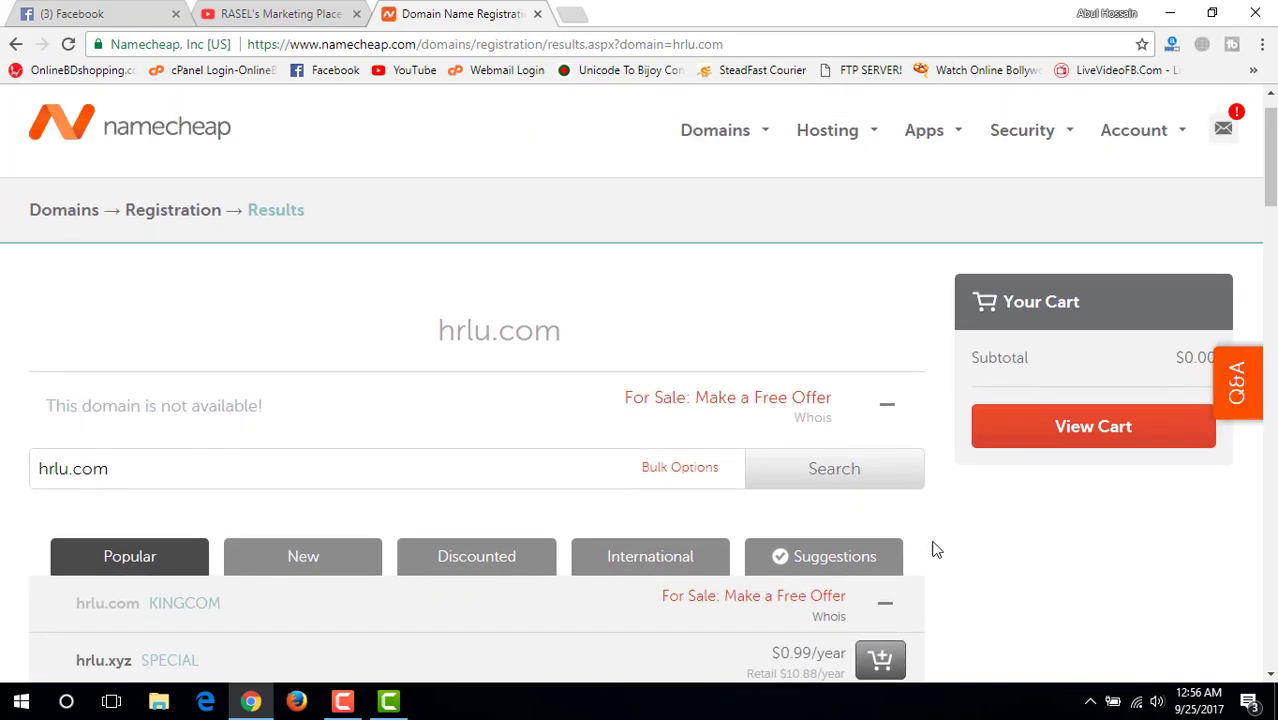
click(68, 472)
text(he)
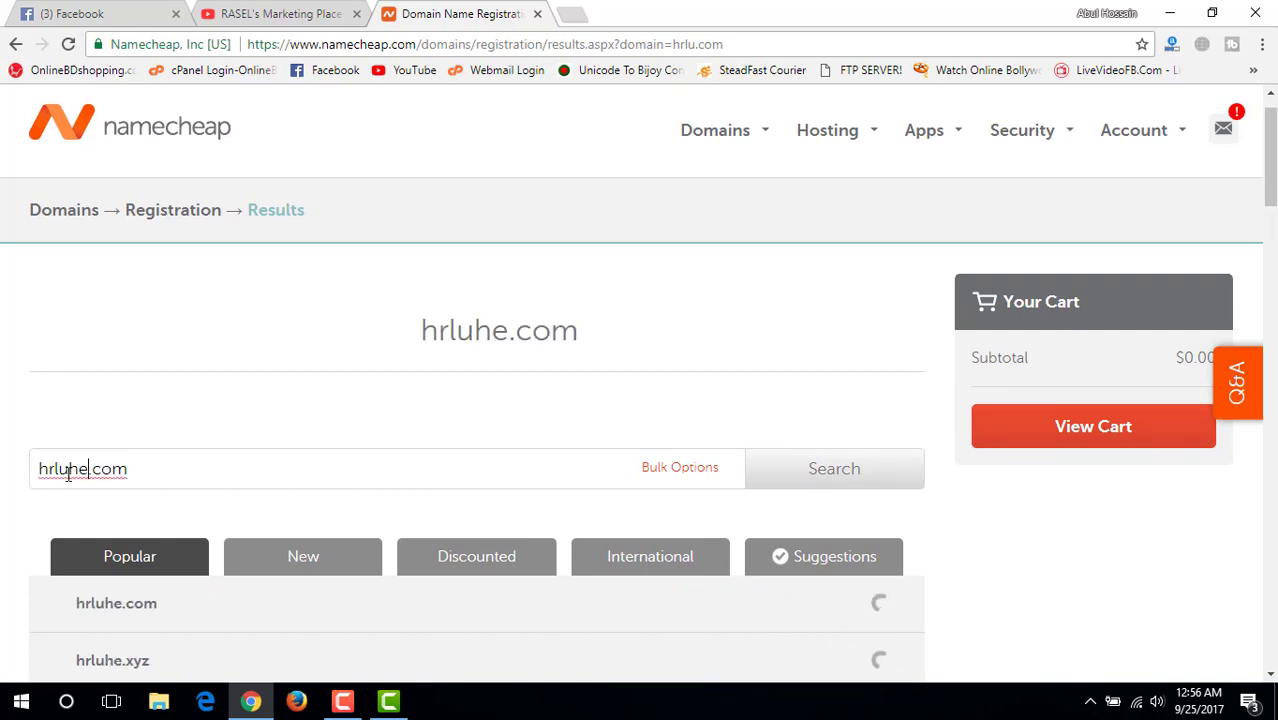
text(l)
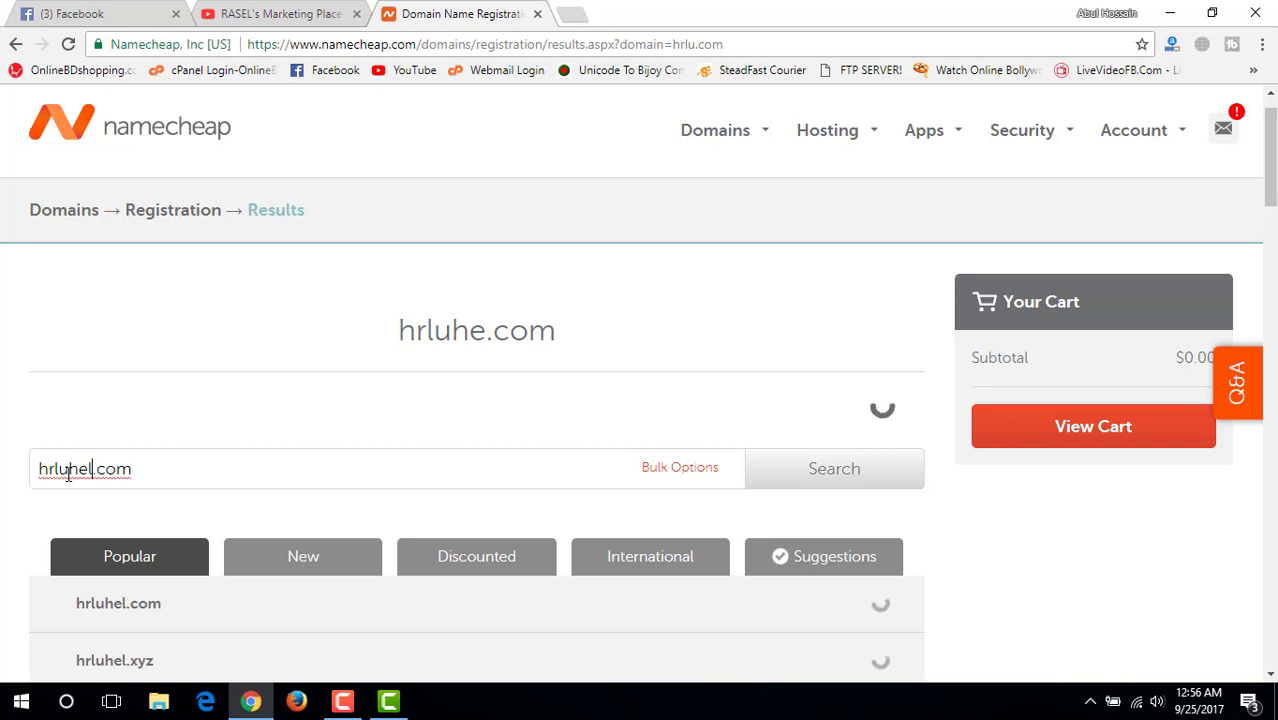
text(f)
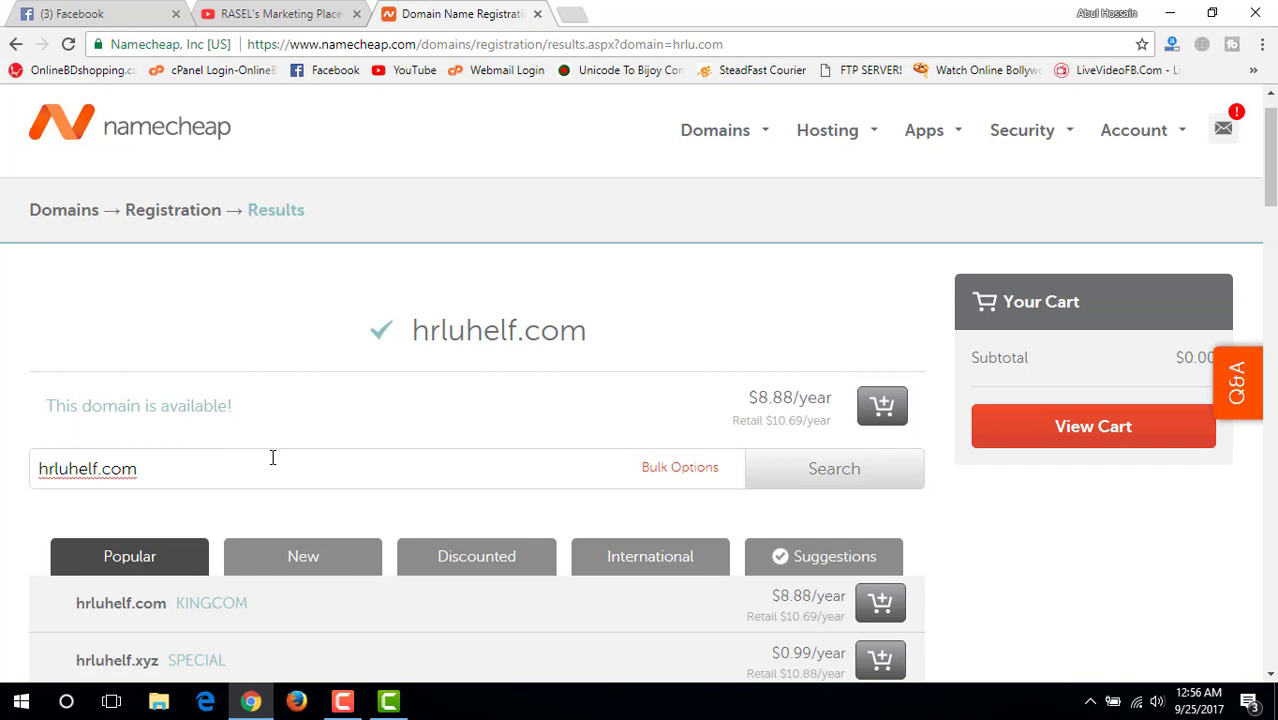
- Highlight the availability message for hrluhelf.com and examine the domain's yearly price
click(394, 331)
drag(241, 408, 40, 414)
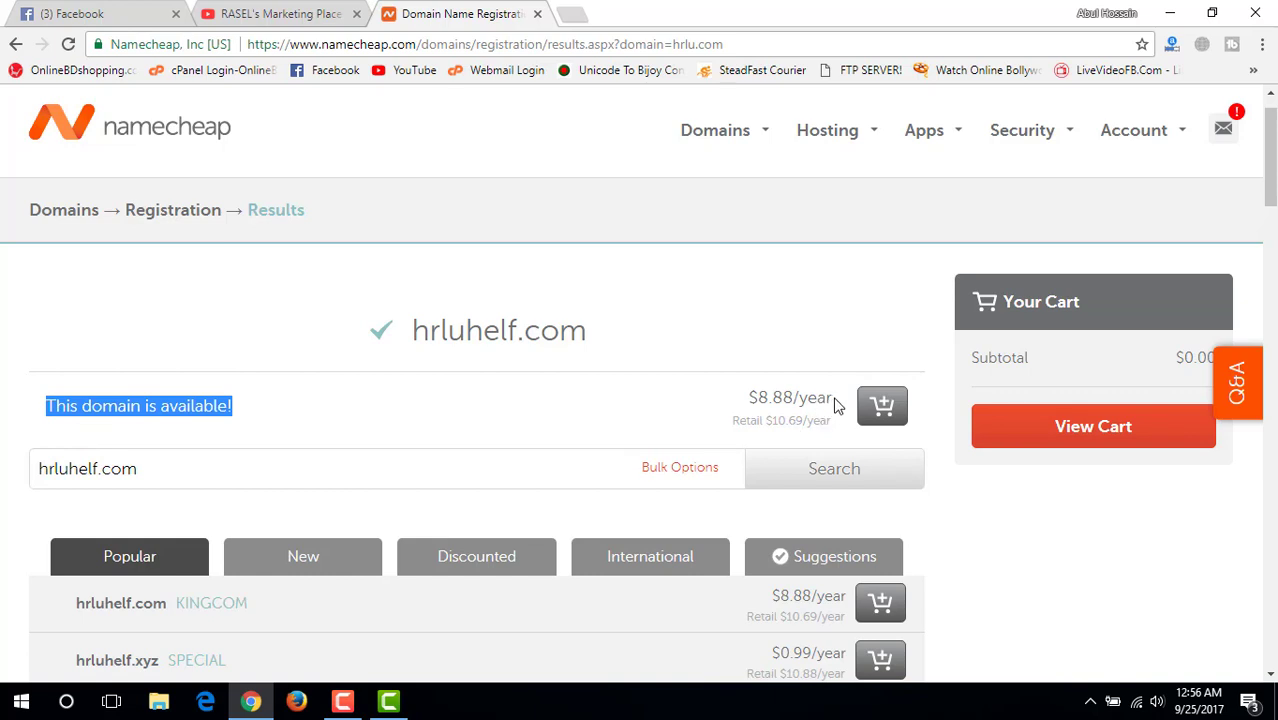
click(760, 398)
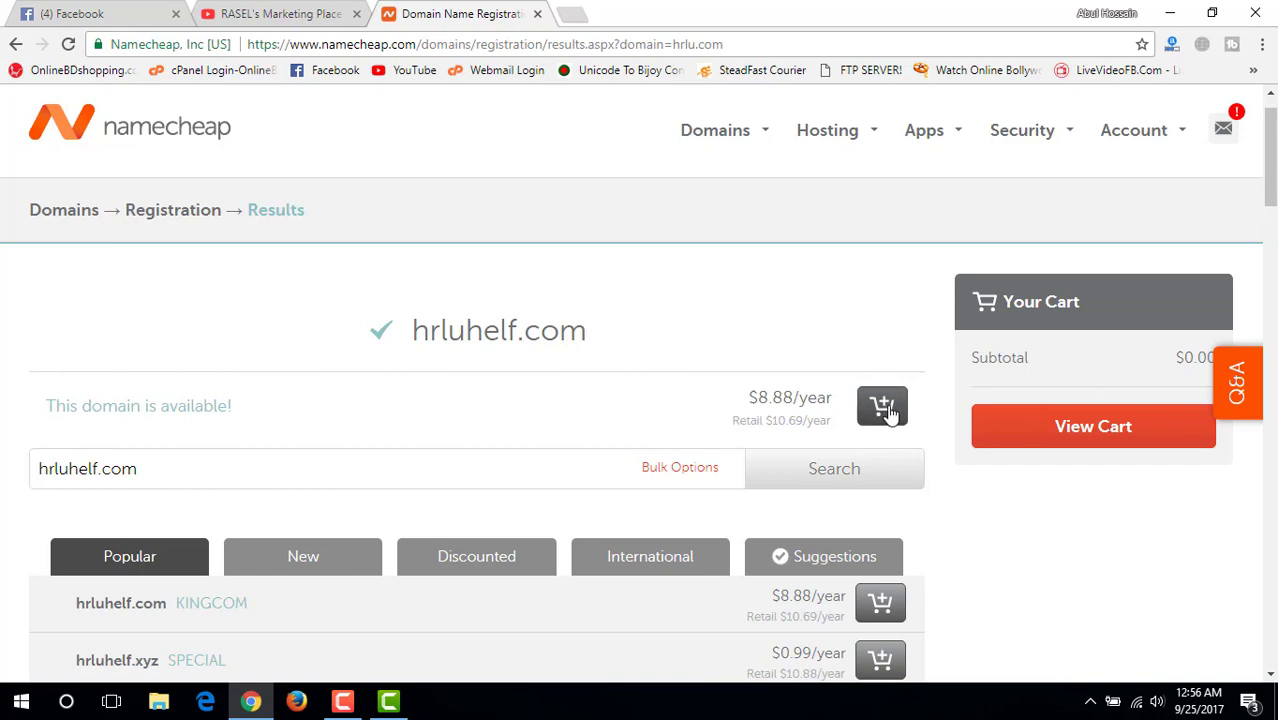
- Add the available domain hrluhelf.com to the cart with a 1-year registration
click(885, 412)
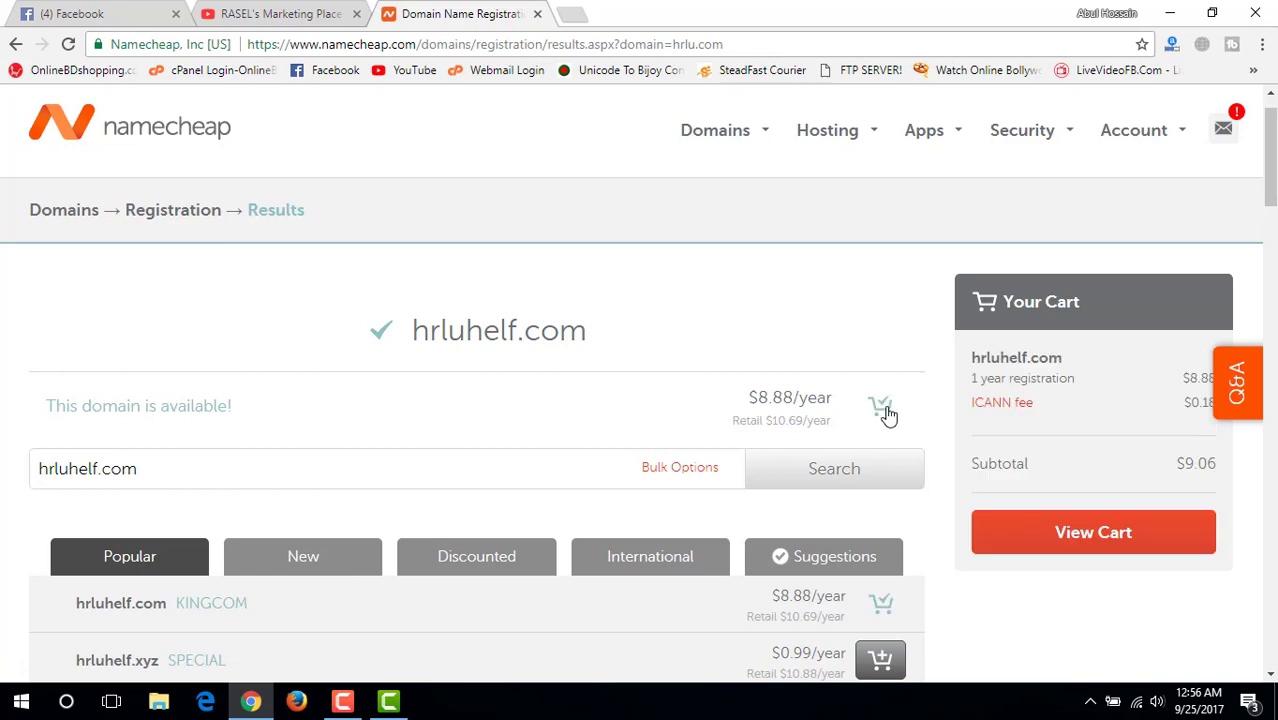
scroll(1012, 537, down, 1)
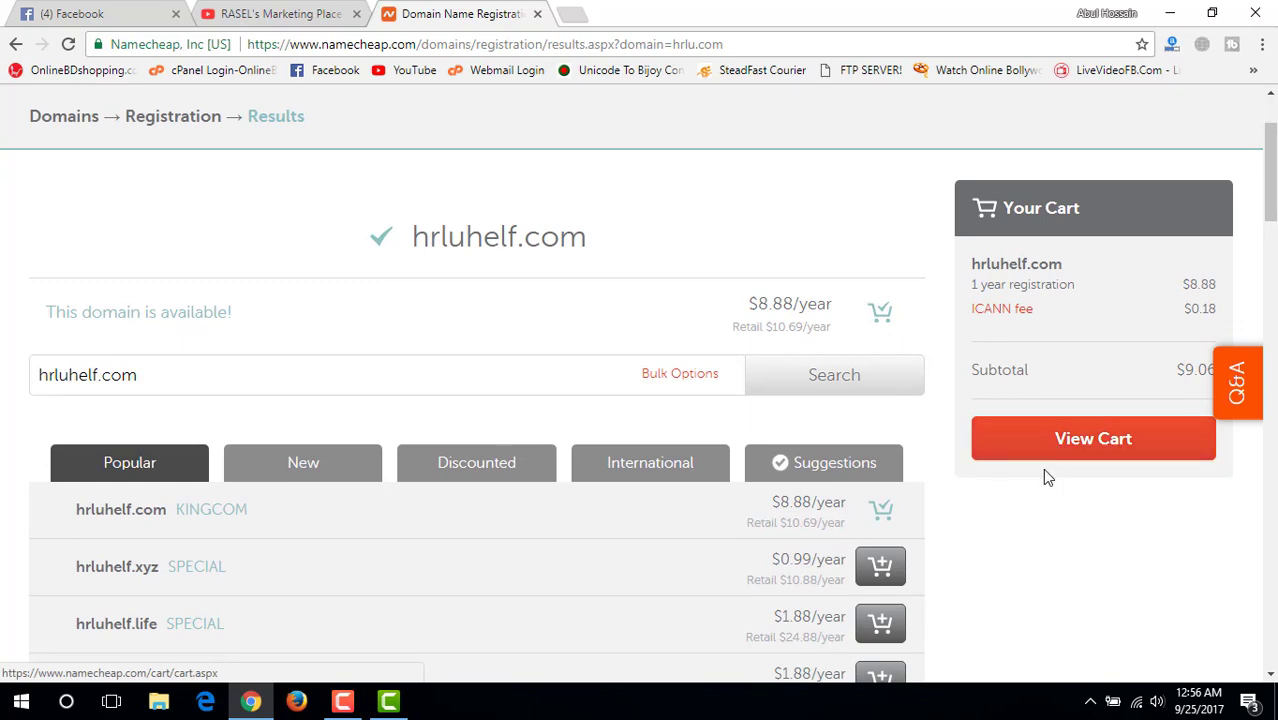
- Open the Shared Hosting plans and order the Professional plan for 1 year with the US Datacenter
scroll(1044, 470, up, 2)
mouse_move(824, 188)
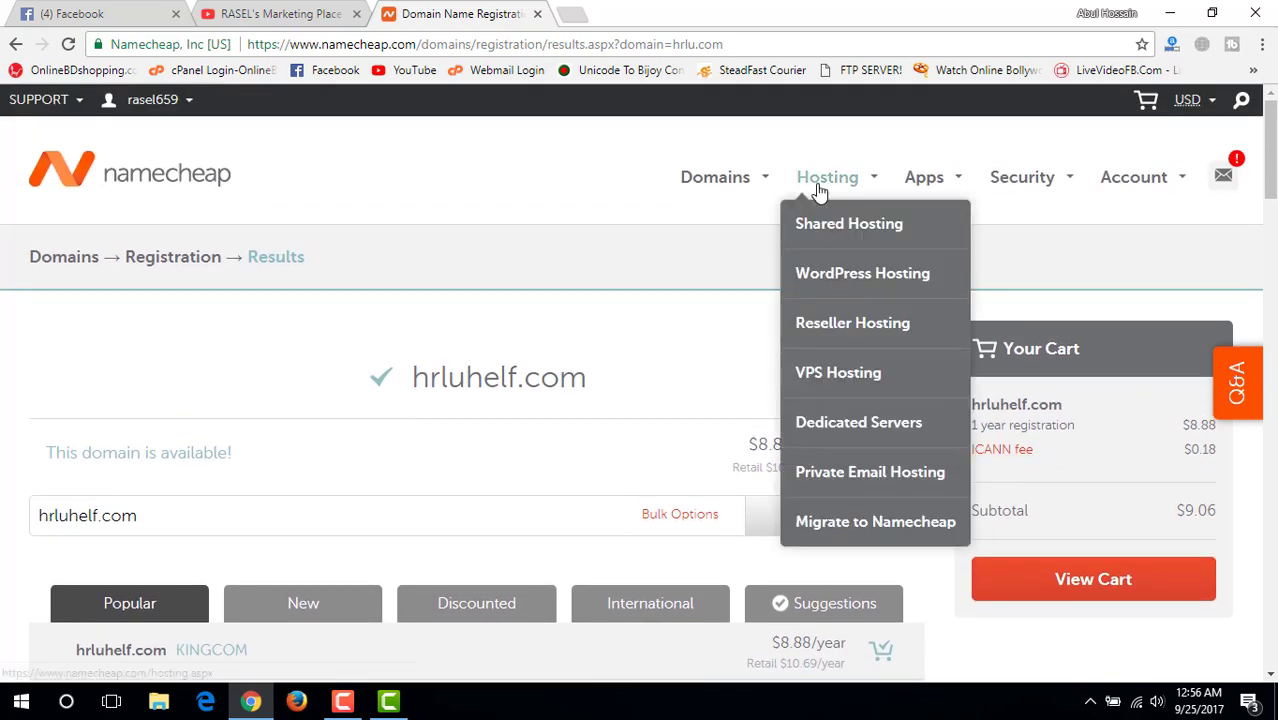
click(833, 226)
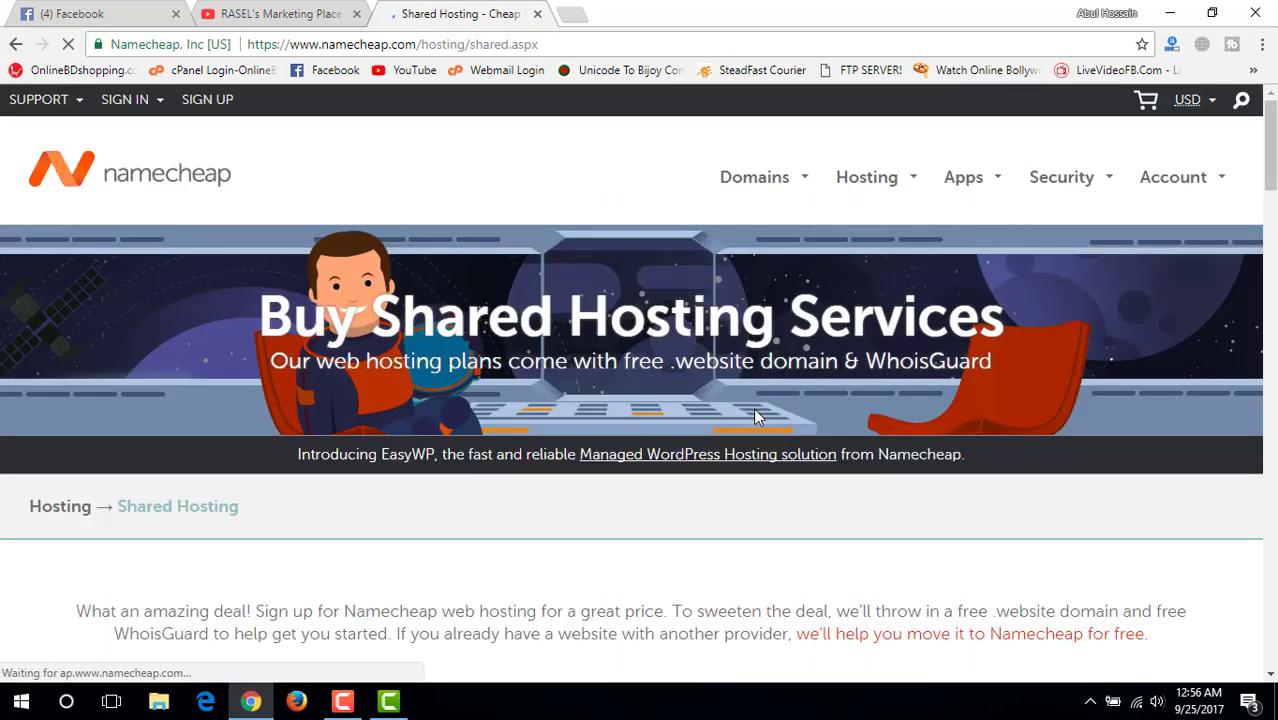
scroll(700, 548, down, 3)
scroll(711, 540, down, 2)
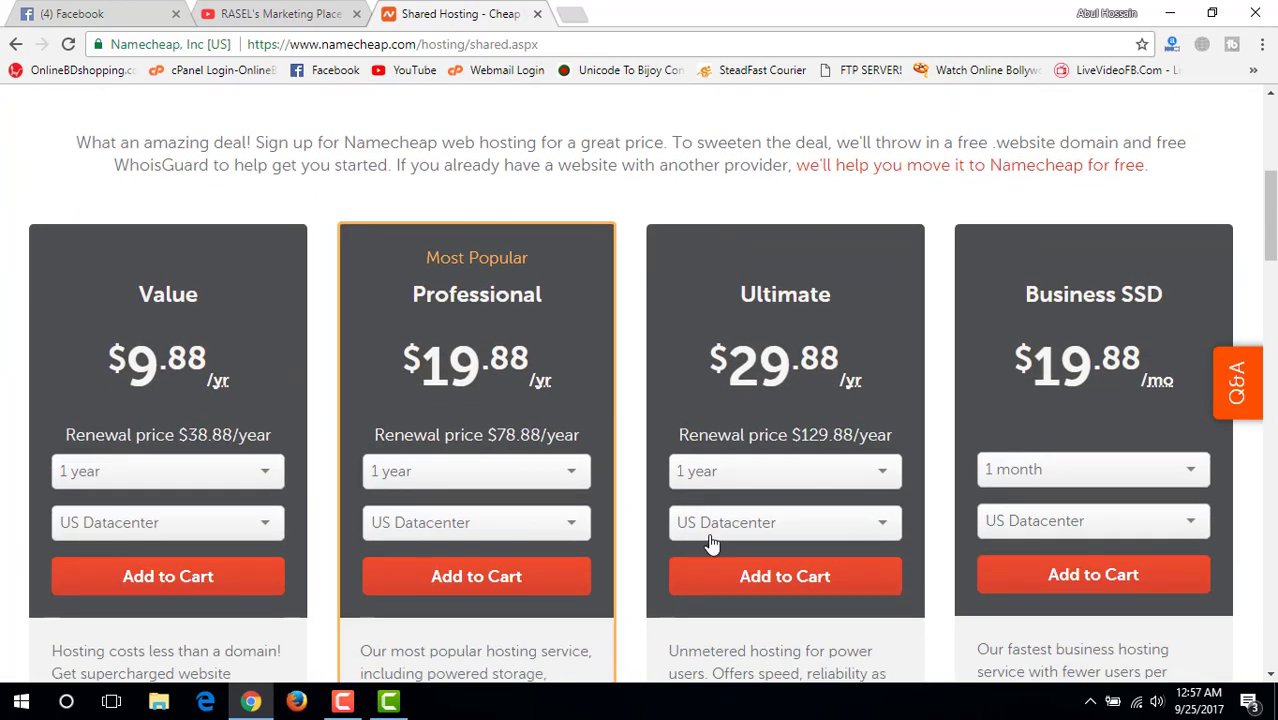
click(557, 587)
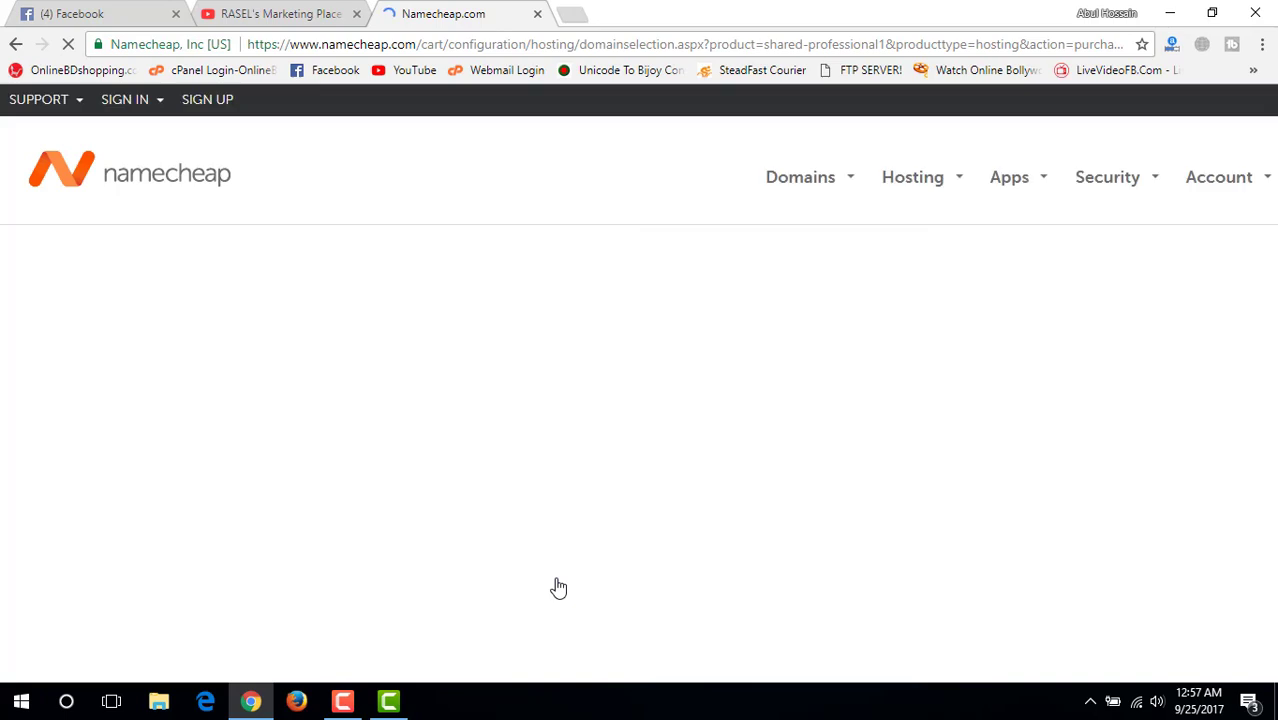
- Review the domain options for the Professional plan and choose to use a domain owned from another registrar
scroll(572, 472, down, 1)
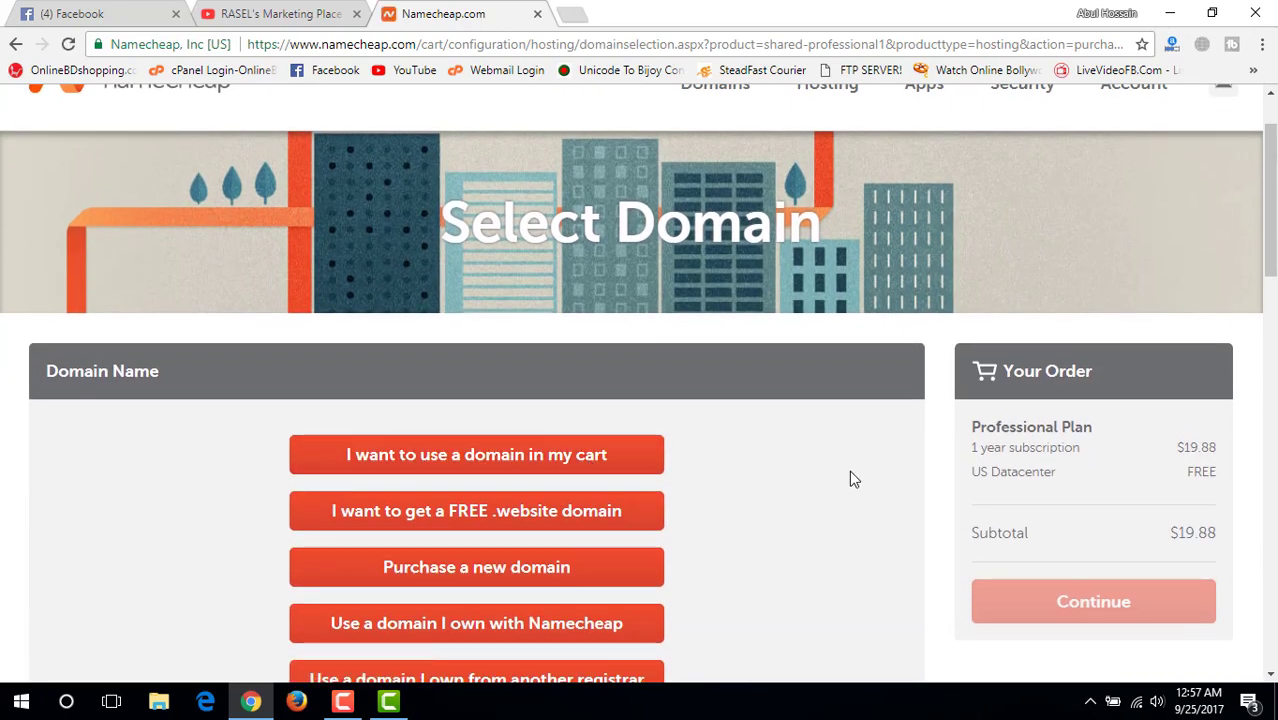
scroll(850, 471, down, 1)
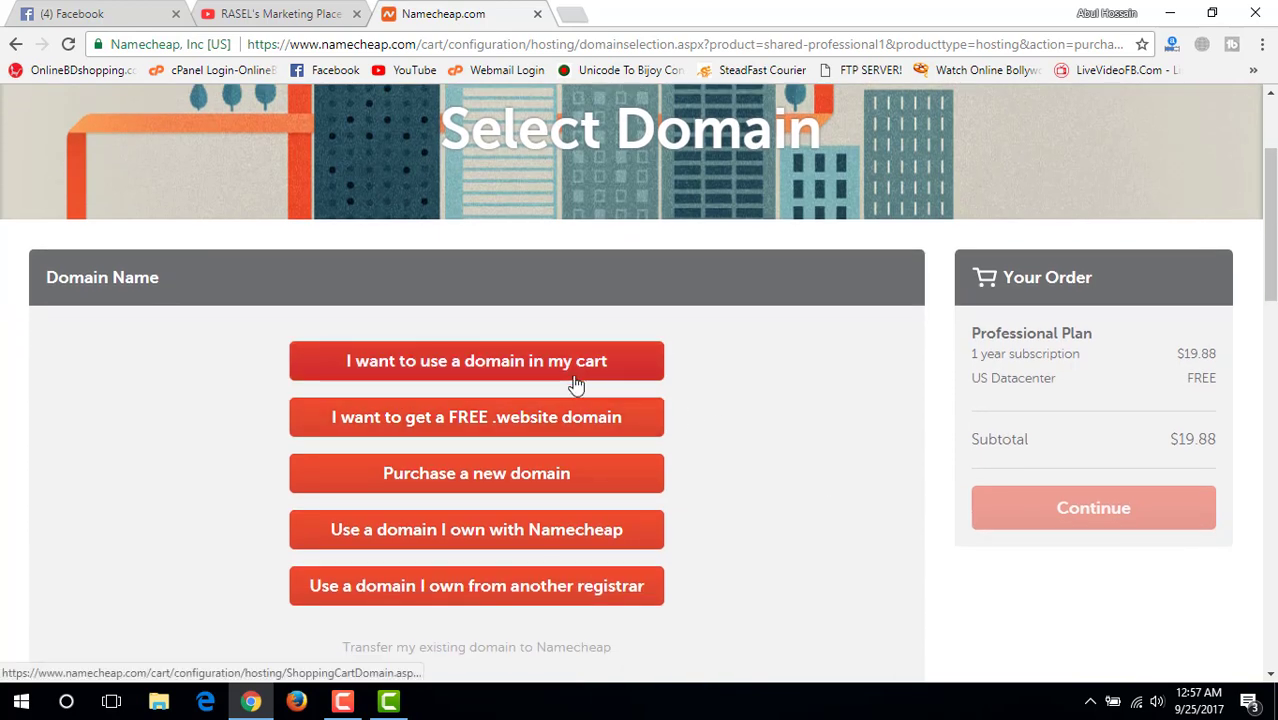
scroll(800, 345, up, 1)
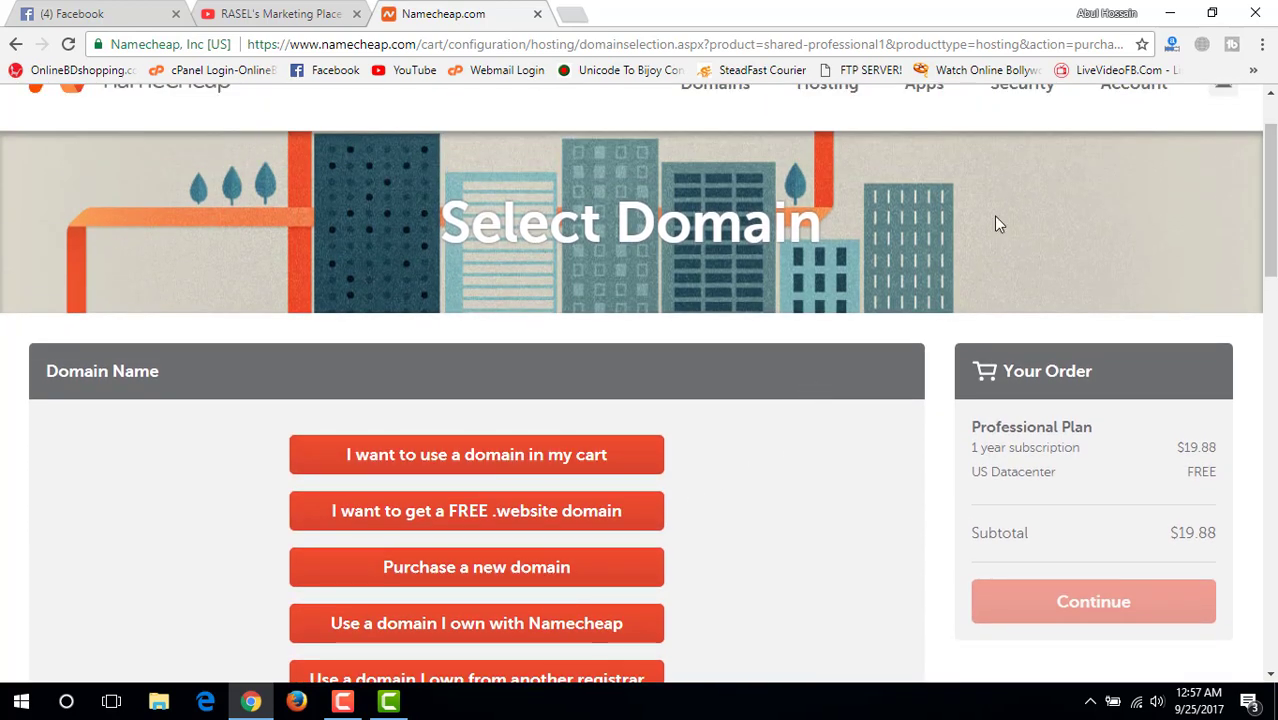
scroll(799, 455, down, 1)
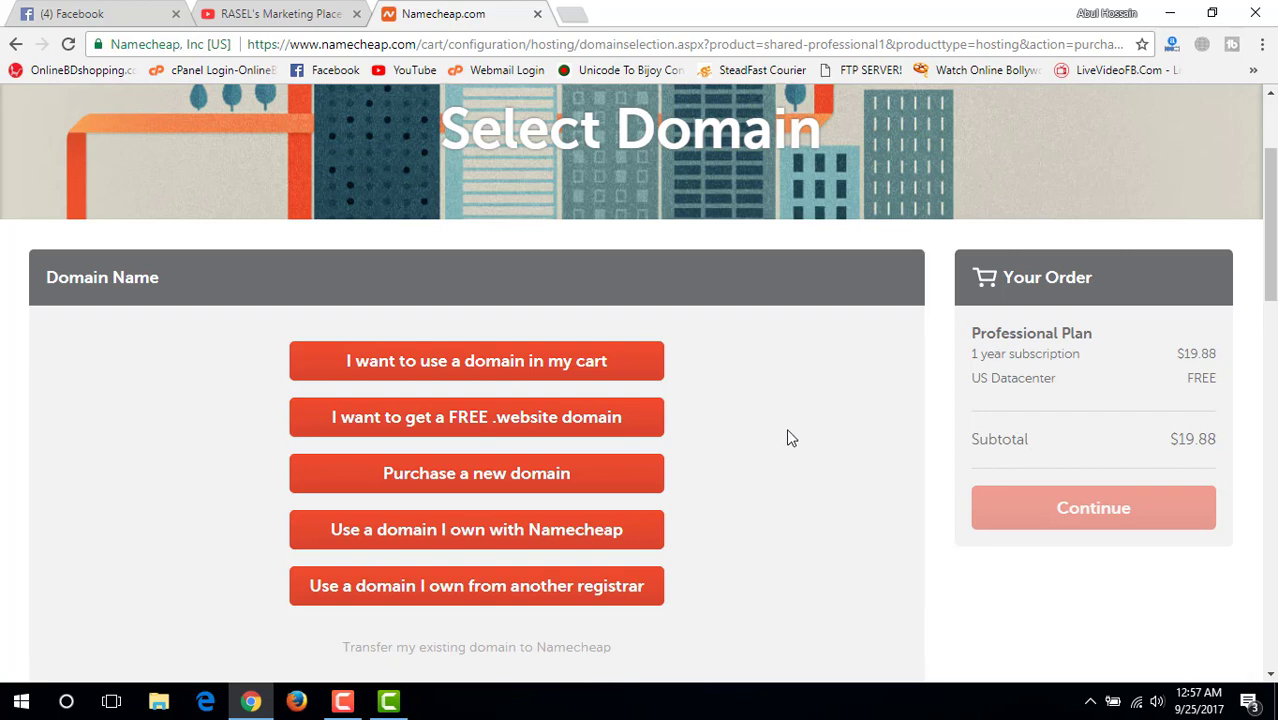
scroll(797, 440, down, 1)
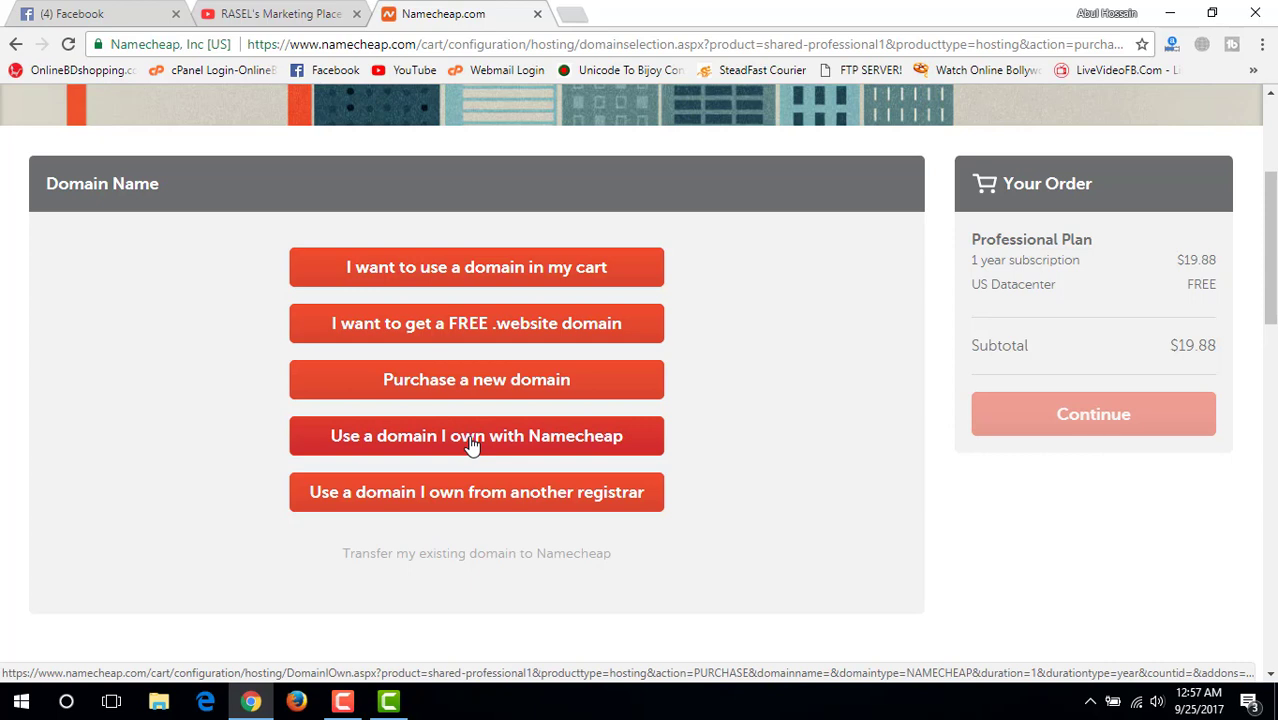
click(503, 500)
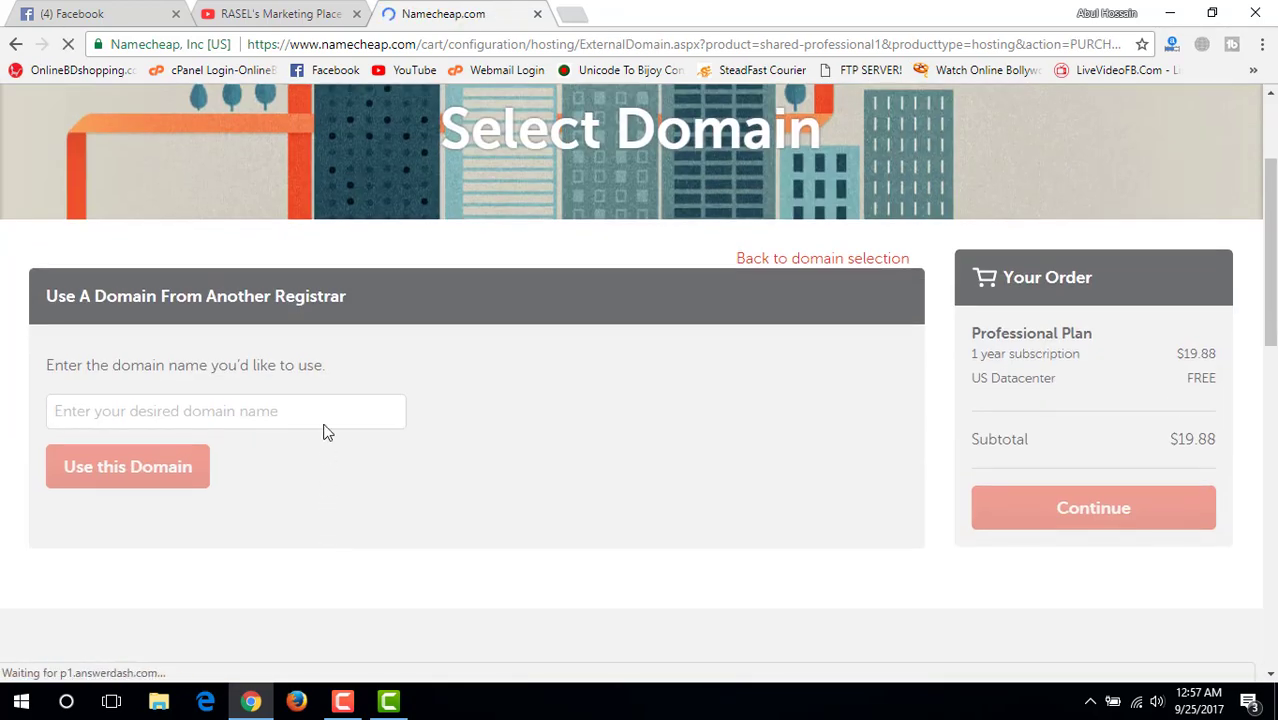
- Enter newsprotidin.com as the external domain and assign it to the hosting order
click(325, 418)
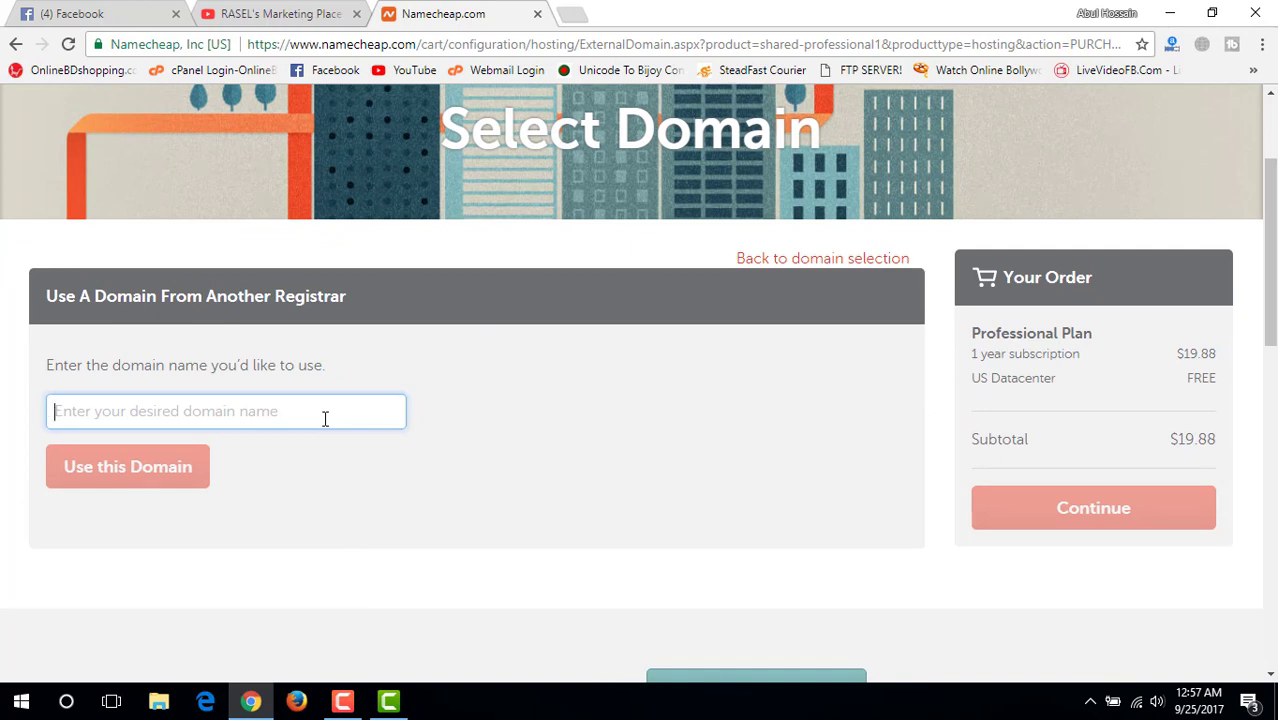
text(ne)
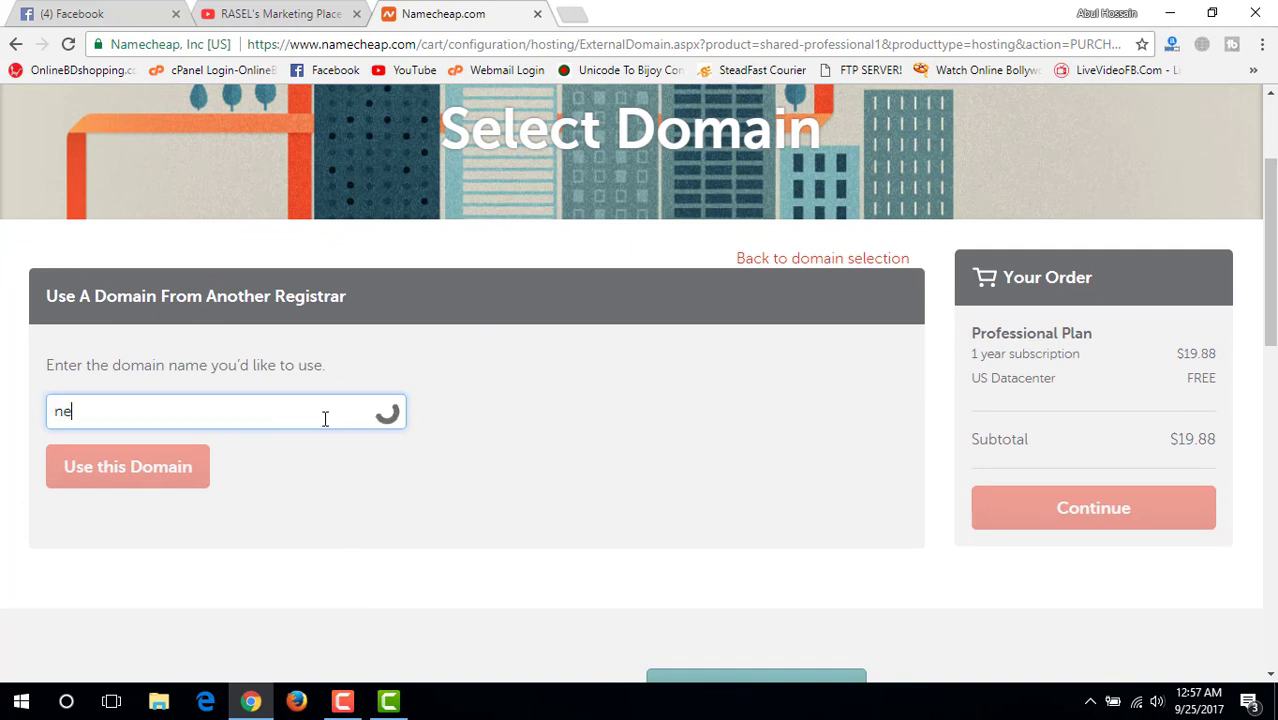
text(wsp)
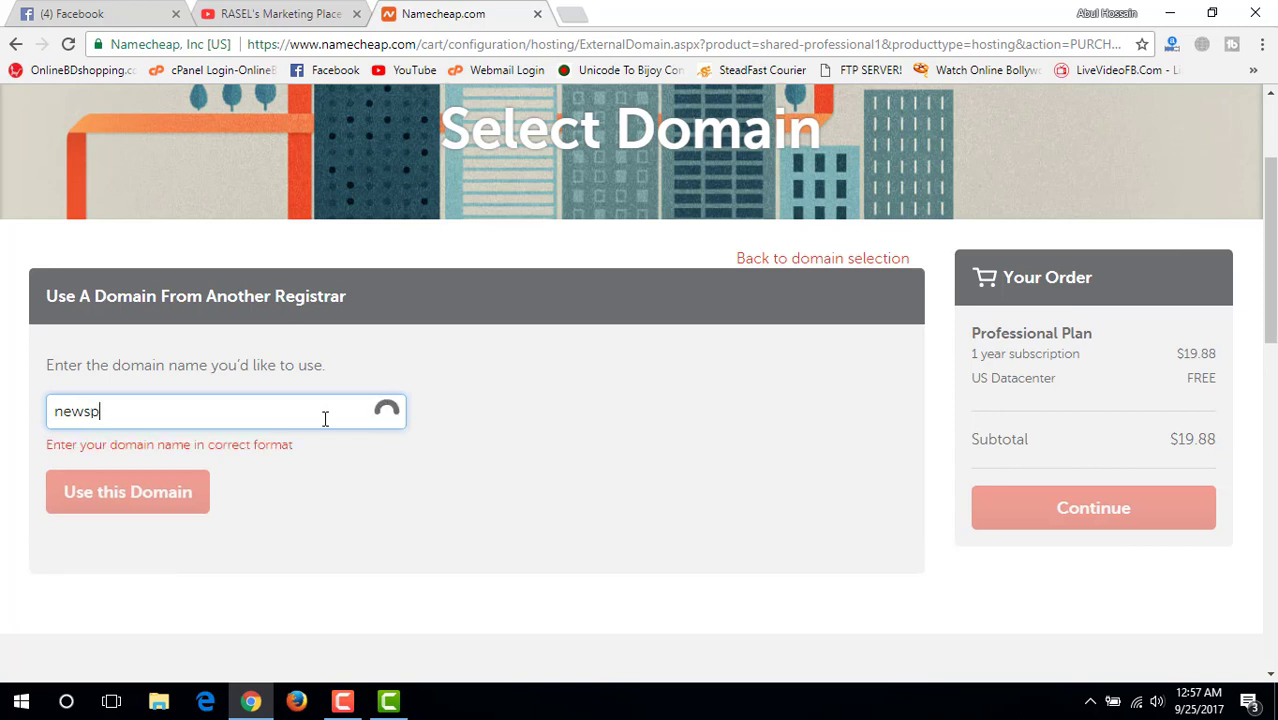
text(rotidin.com)
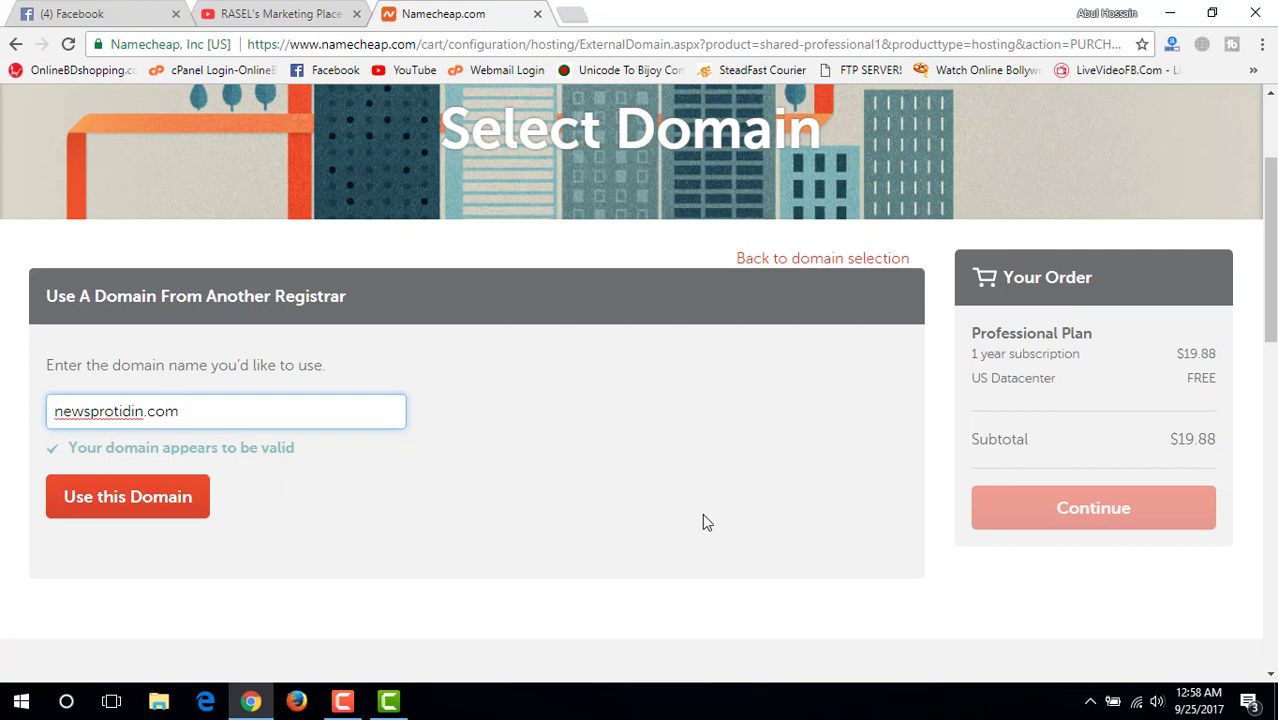
click(144, 507)
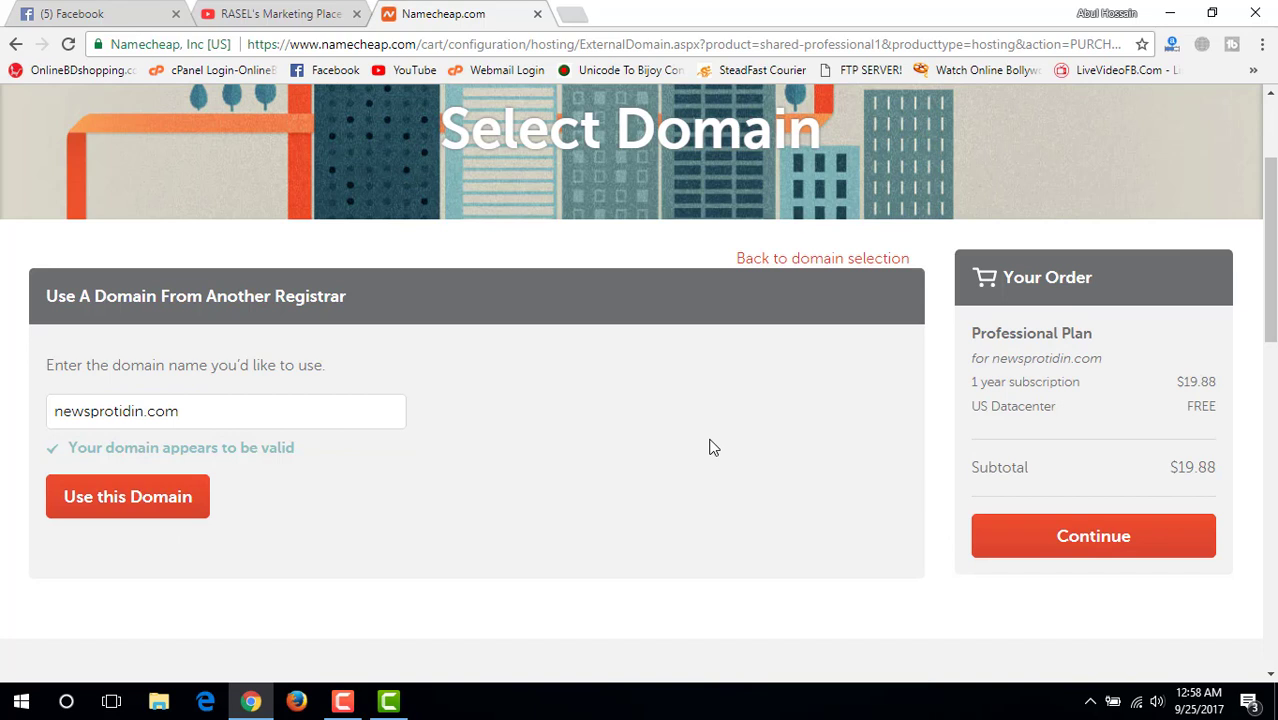
- Highlight the plan and US Datacenter details in the order summary, and continue with the order to the shopping cart
drag(971, 330, 1087, 408)
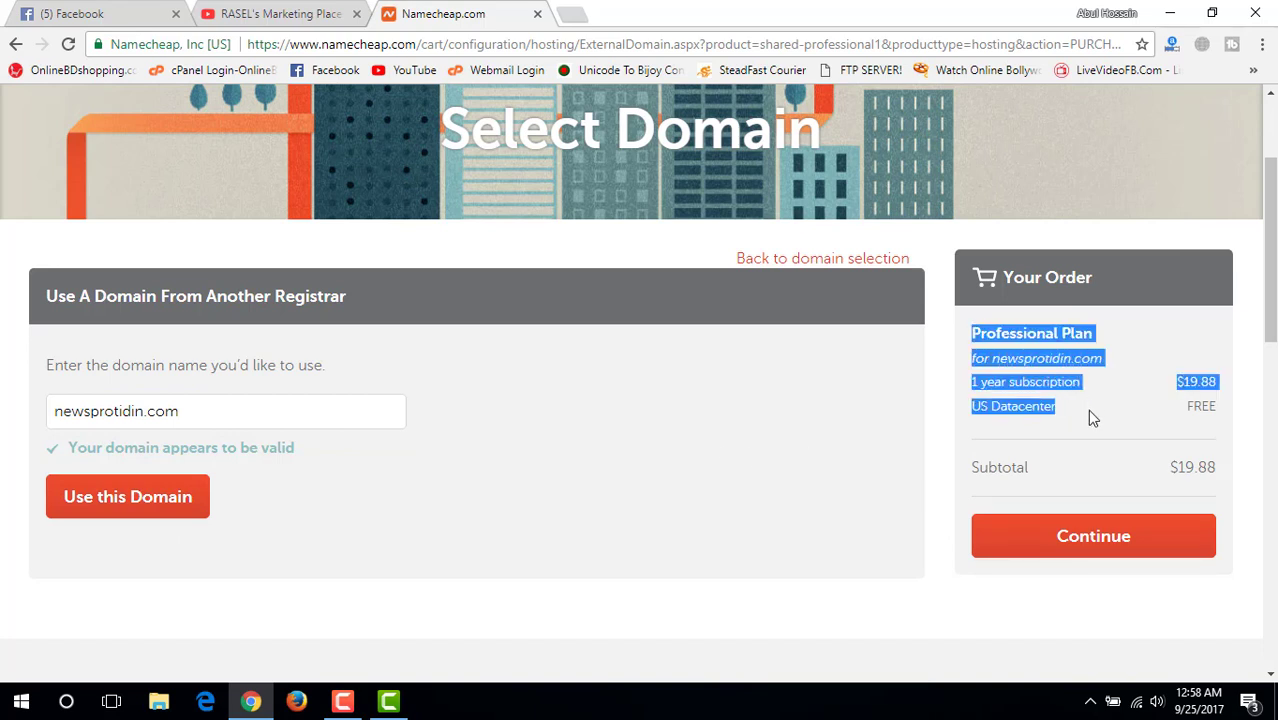
click(835, 484)
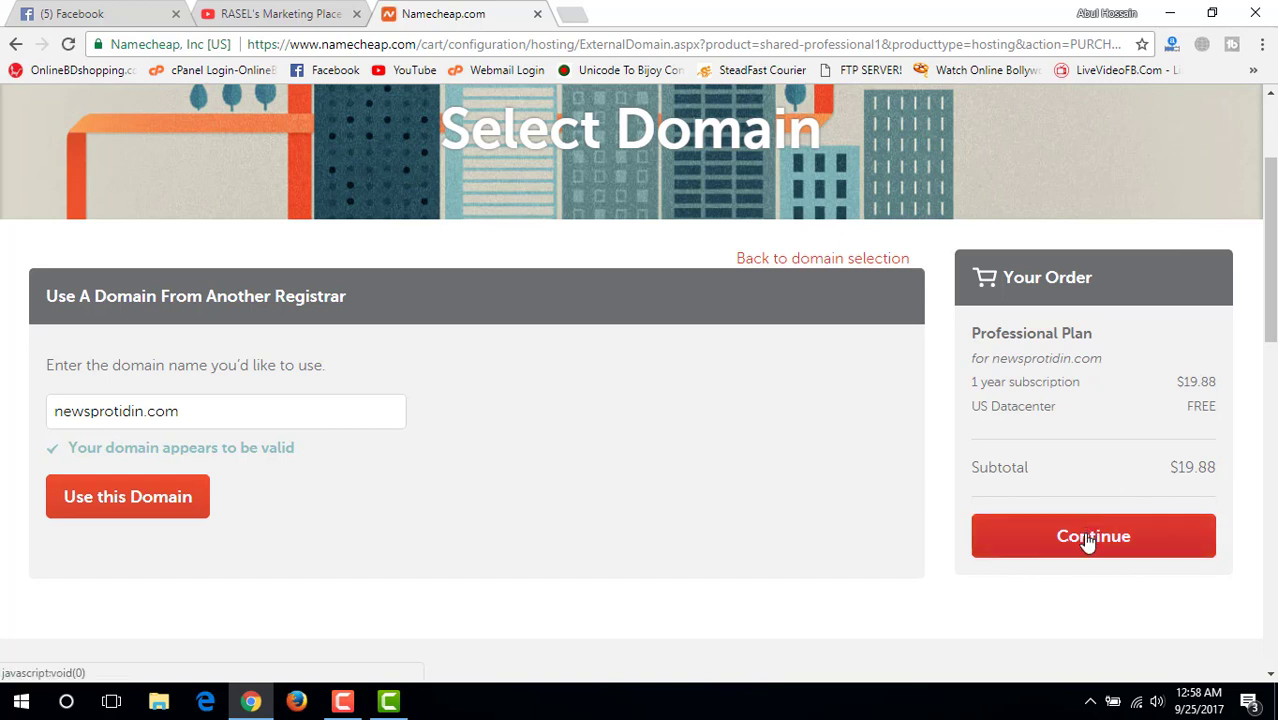
drag(1056, 406, 969, 409)
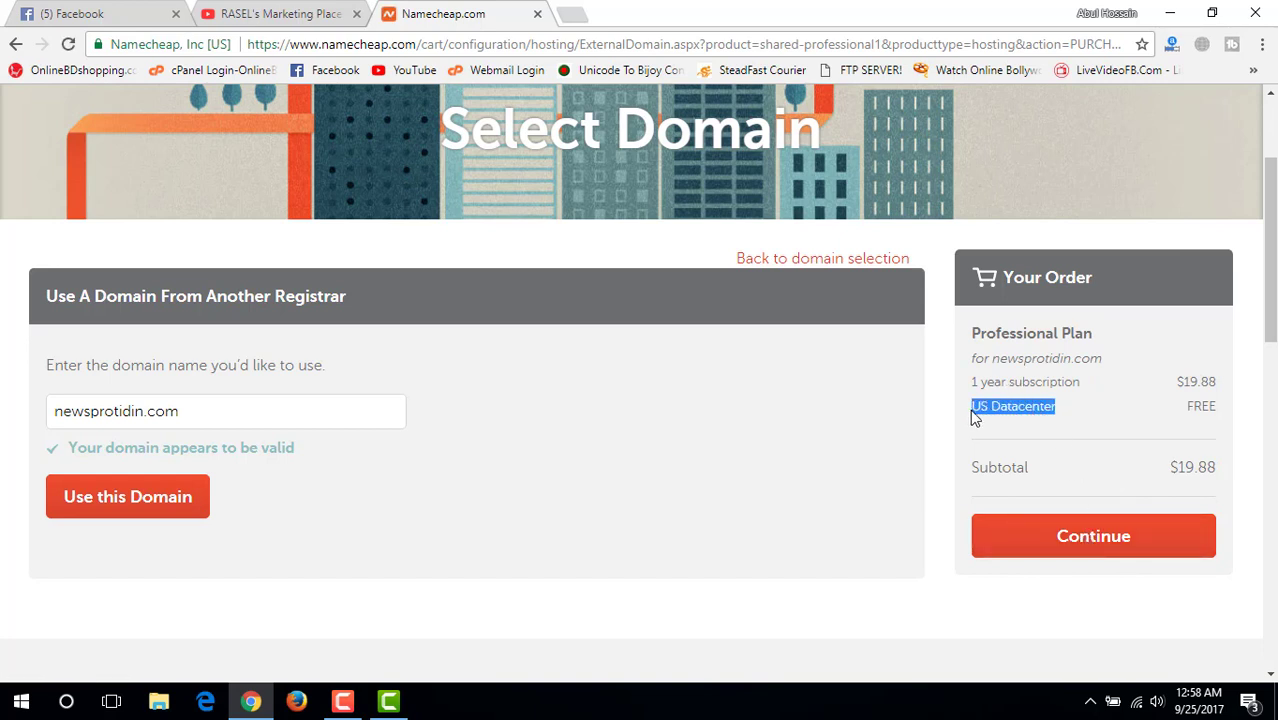
click(990, 440)
click(998, 534)
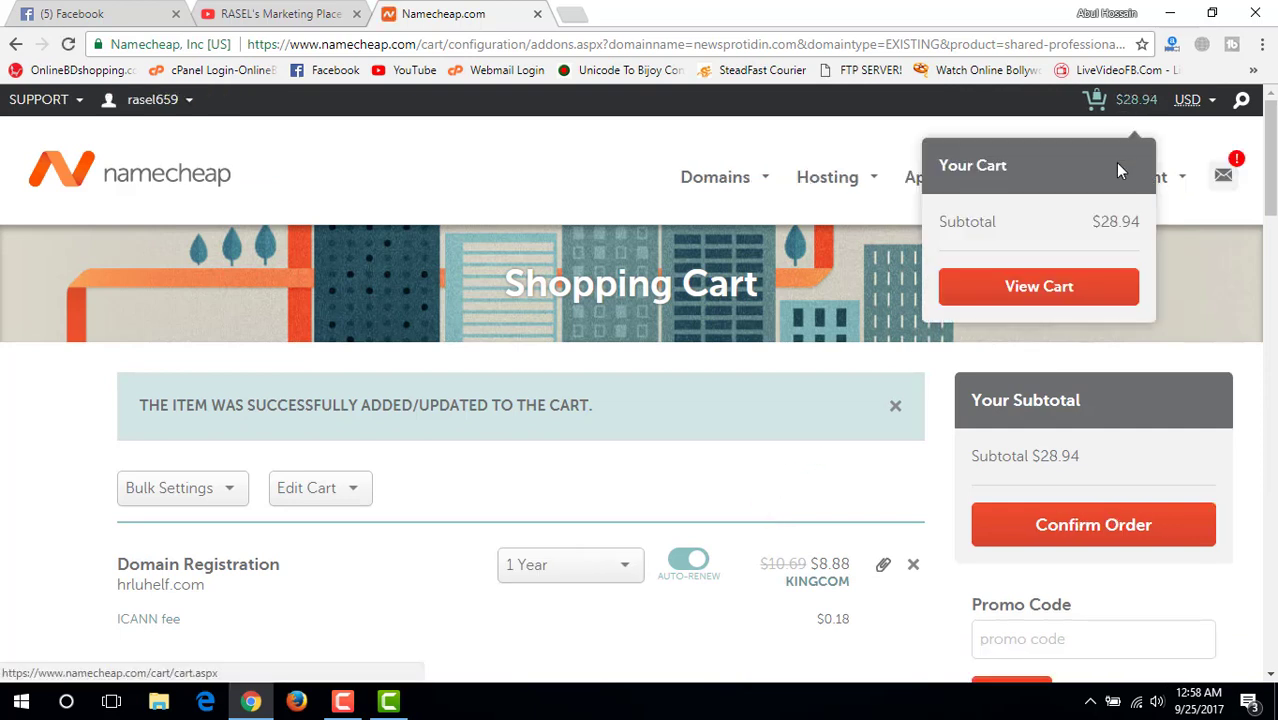
- Examine the shopping cart's domain registration, WhoisGuard and Professional Plan entries, the suggested add-ons and the promo code area
scroll(962, 407, down, 1)
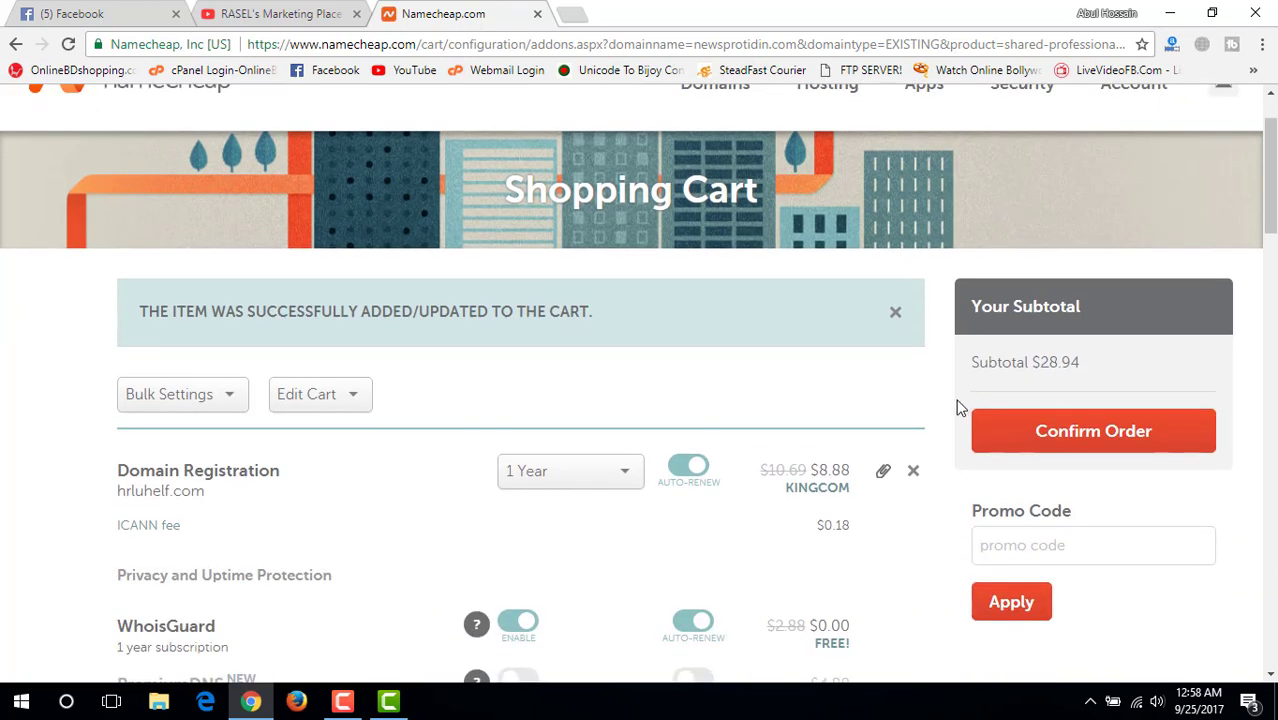
scroll(820, 460, down, 1)
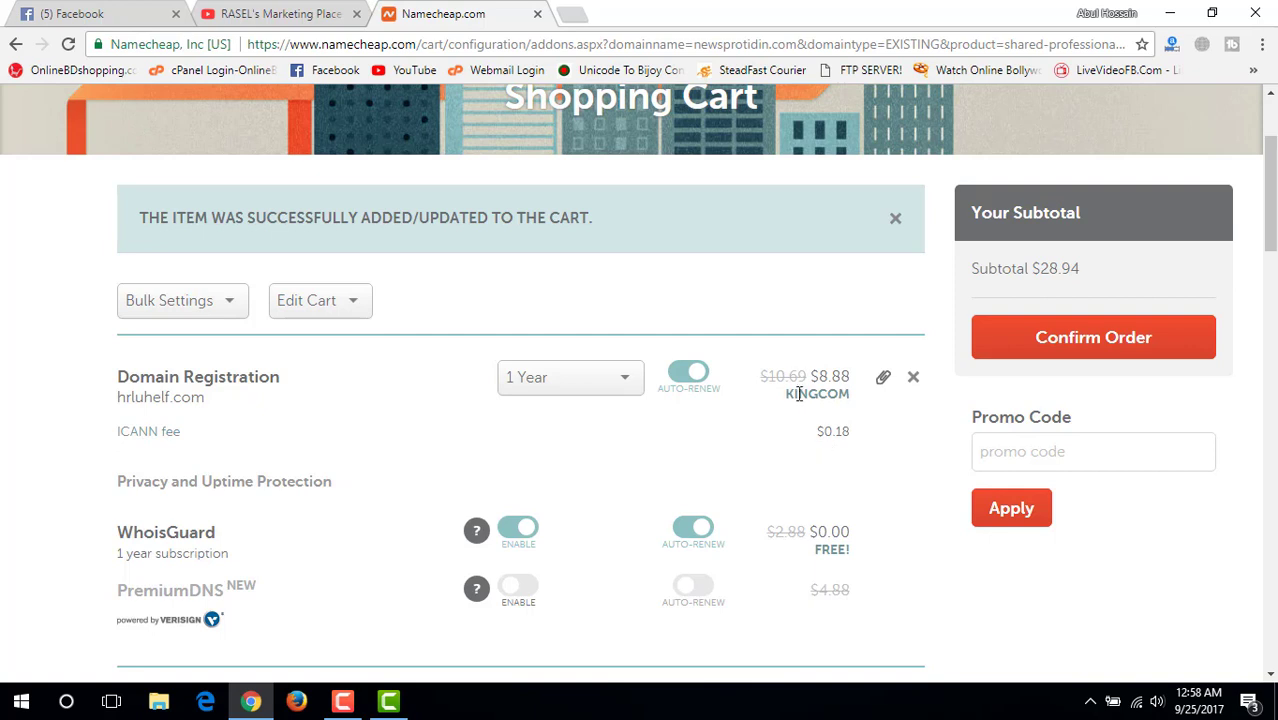
scroll(804, 428, down, 1)
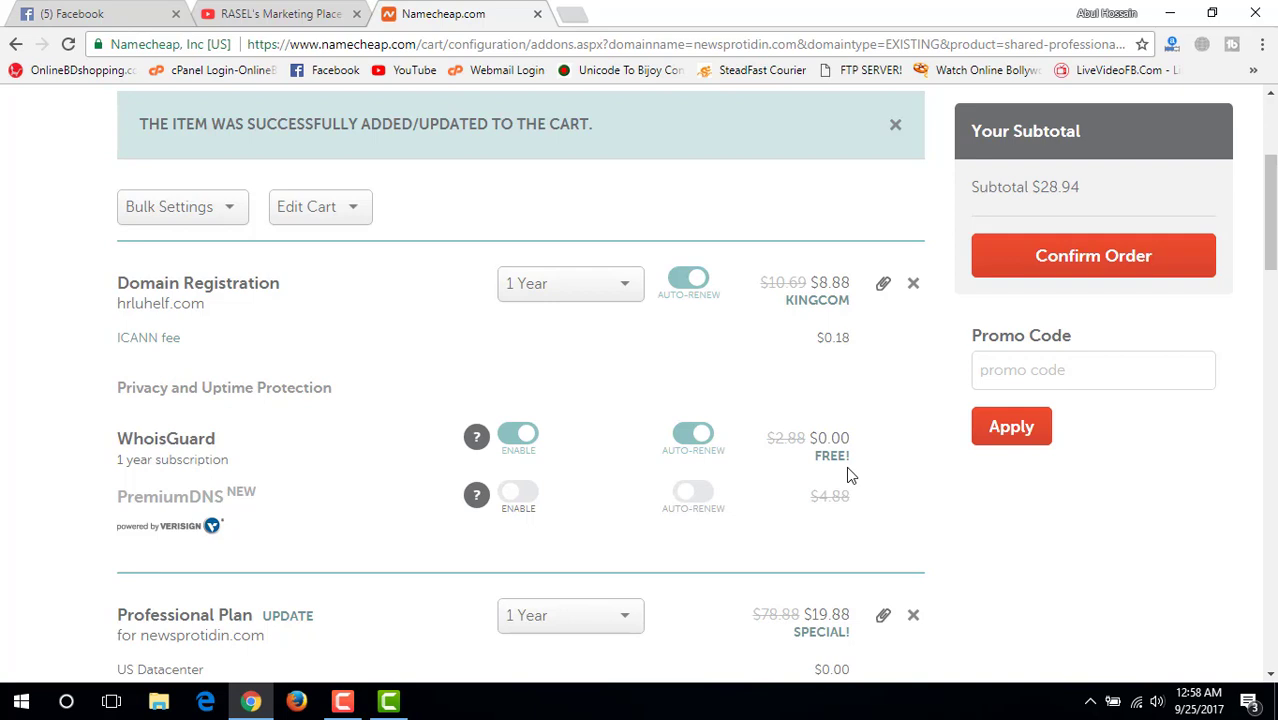
scroll(847, 468, down, 2)
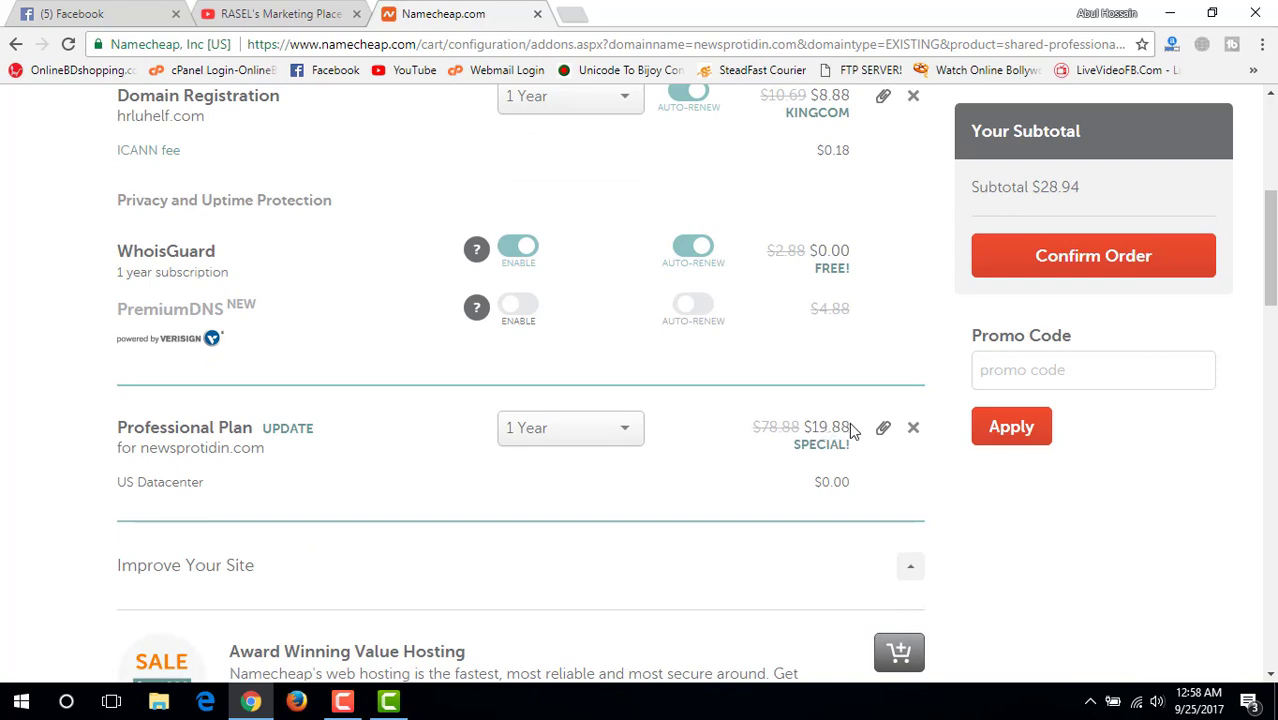
drag(803, 427, 117, 450)
scroll(762, 503, down, 1)
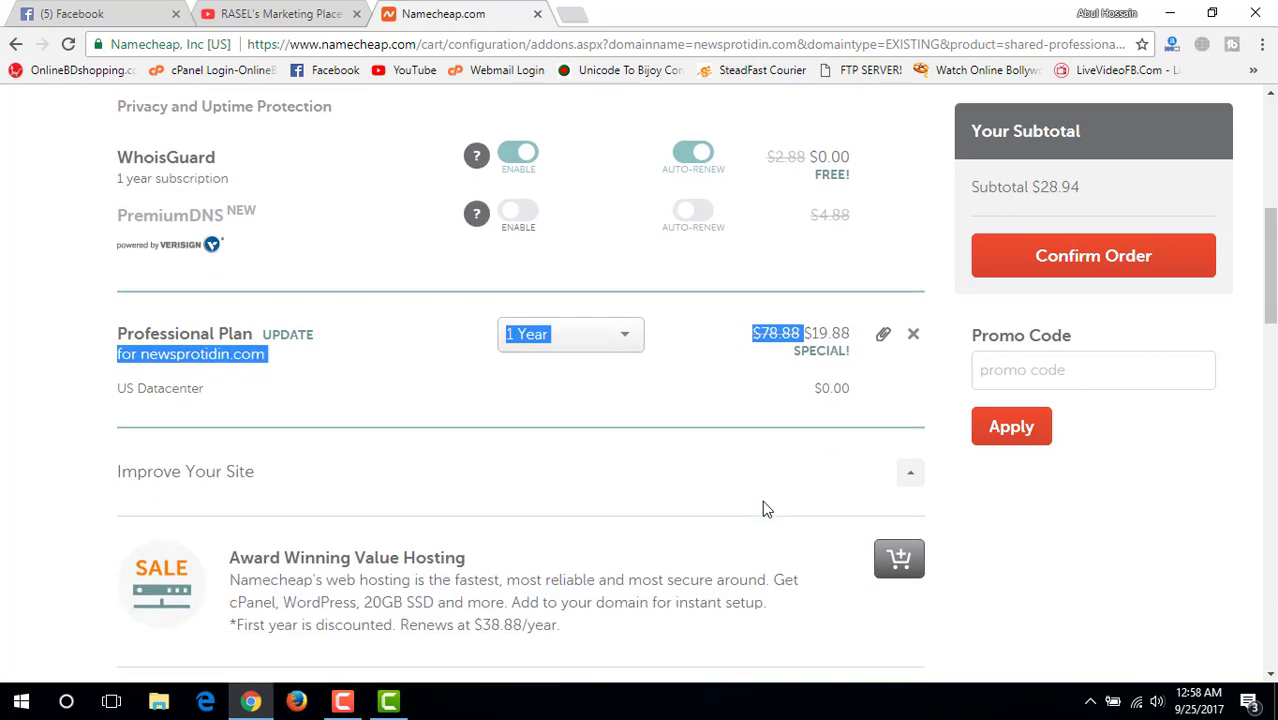
scroll(762, 509, down, 5)
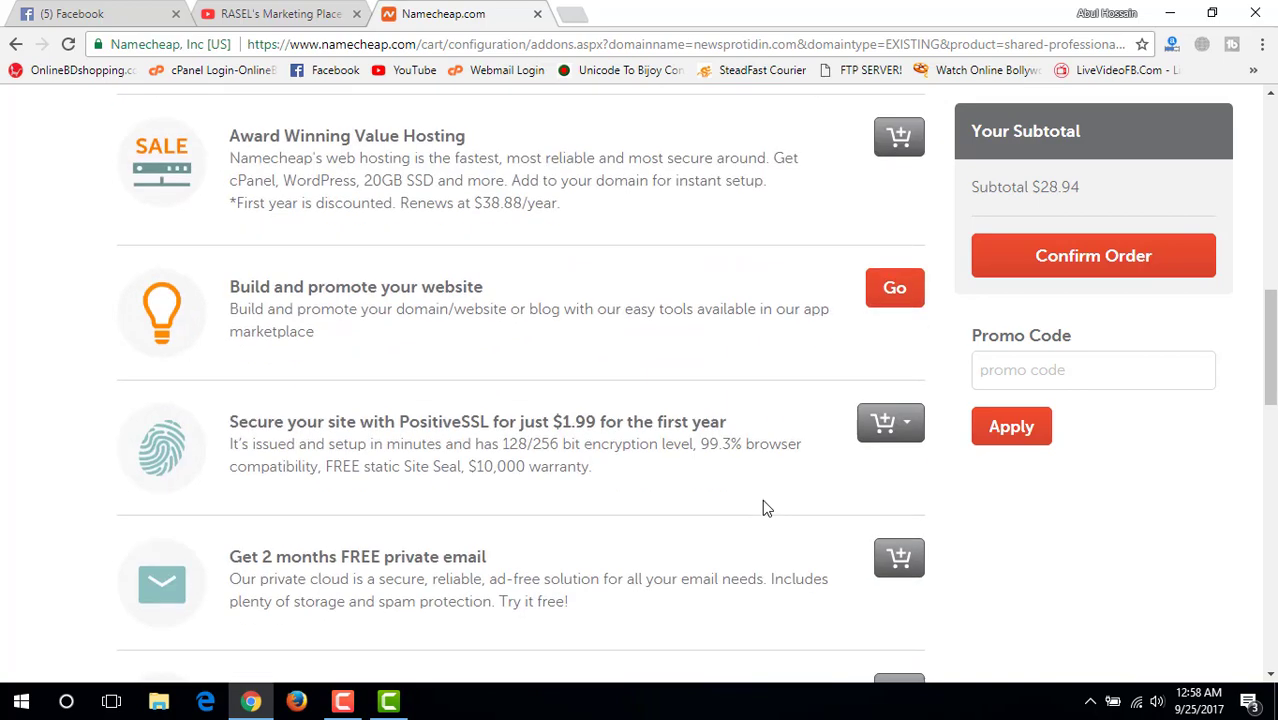
scroll(762, 509, up, 6)
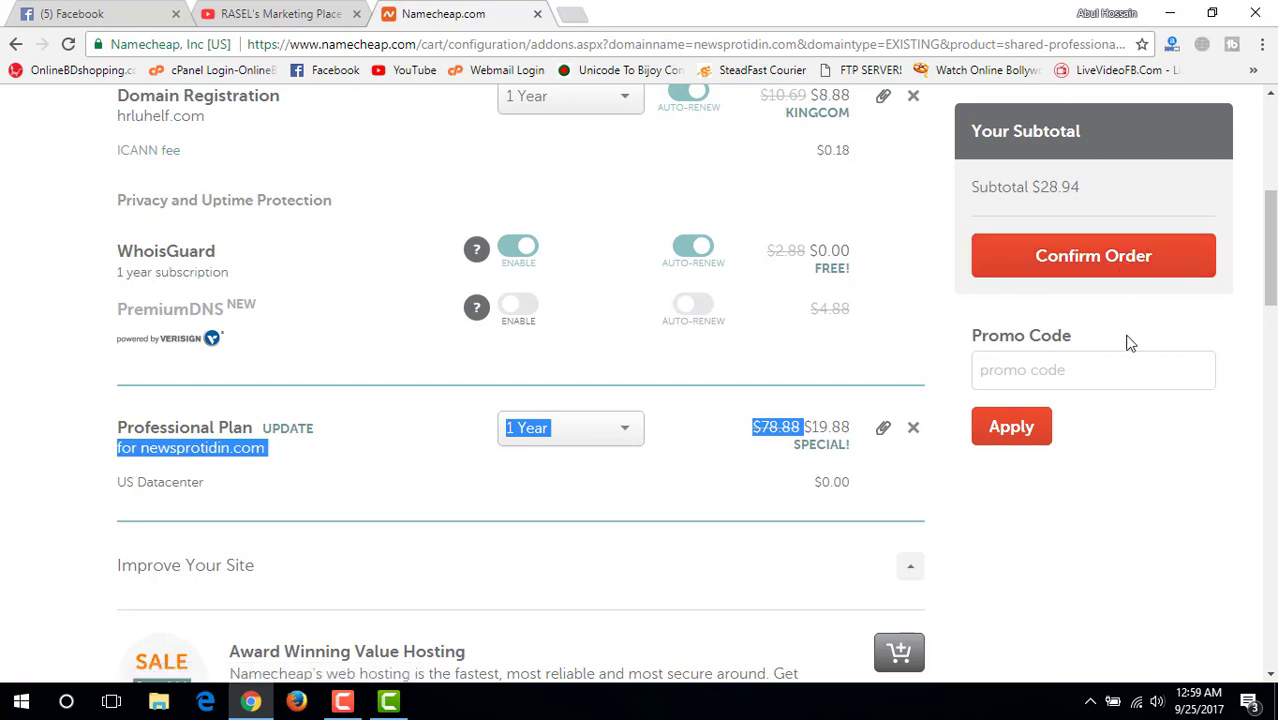
click(1116, 493)
scroll(1135, 492, down, 1)
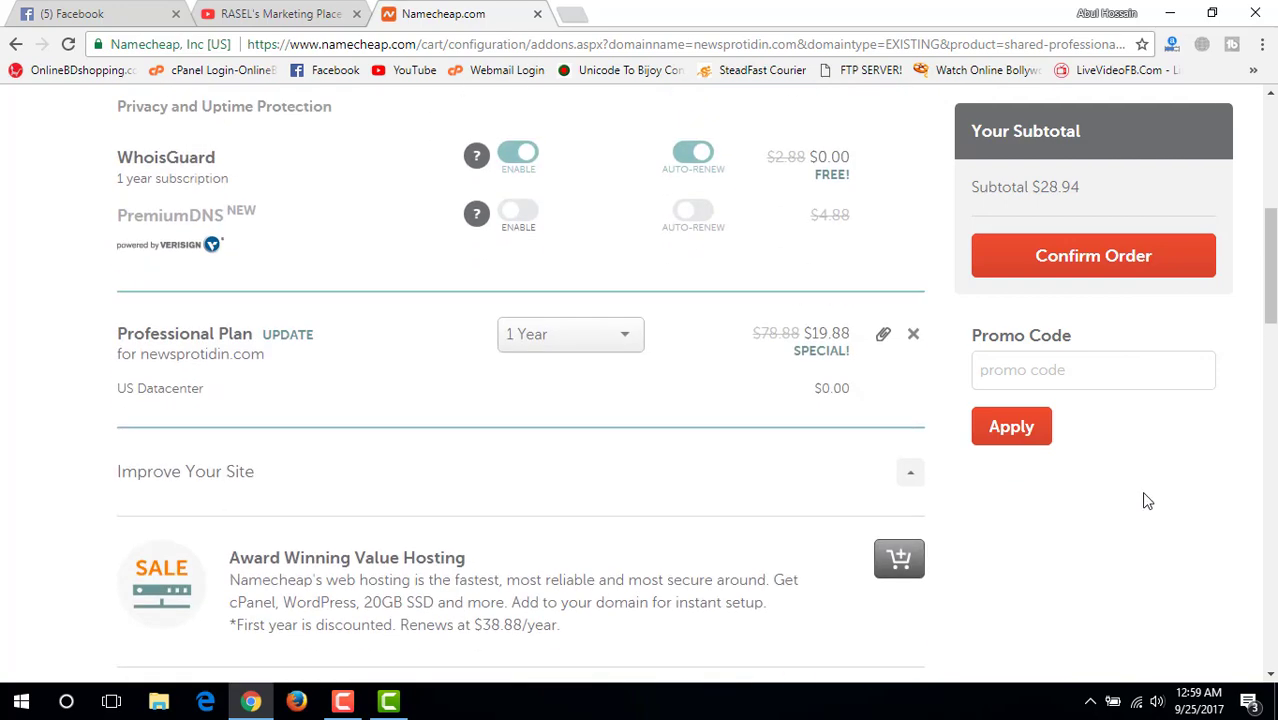
- Return to the account dashboard from the shopping cart and look over the site's Security, Apps and Account options
scroll(1147, 501, up, 6)
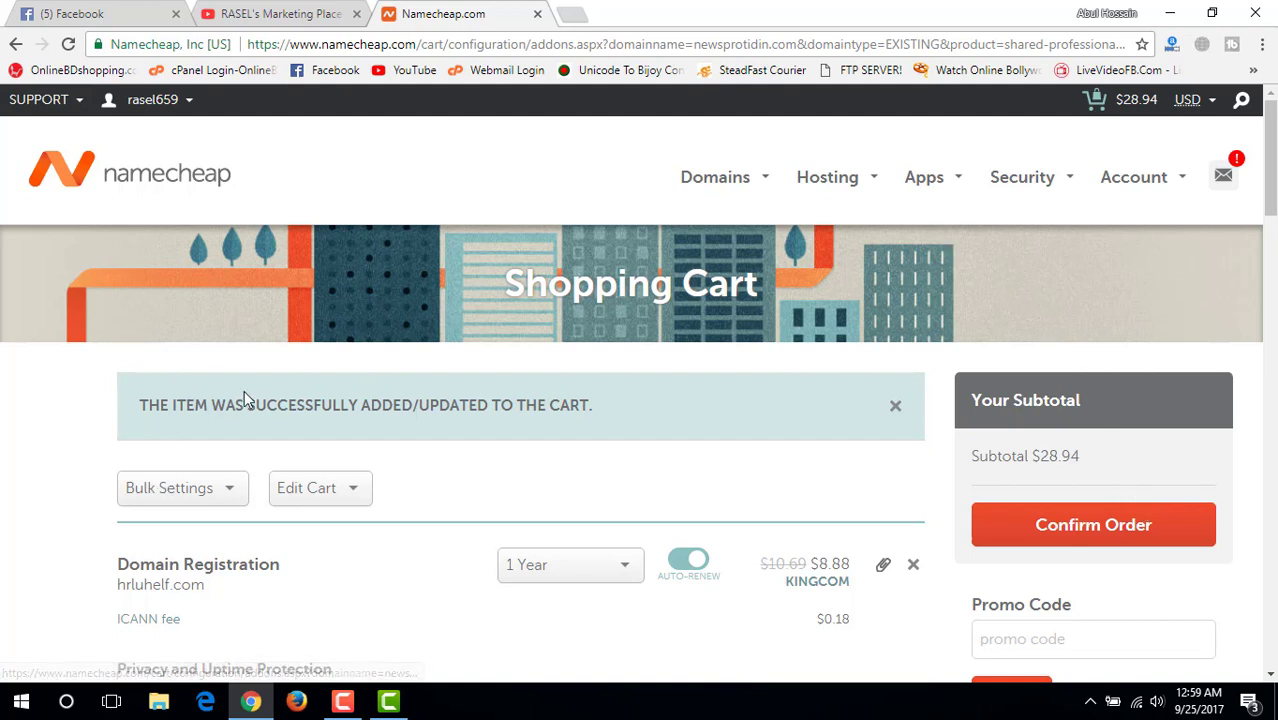
mouse_move(152, 108)
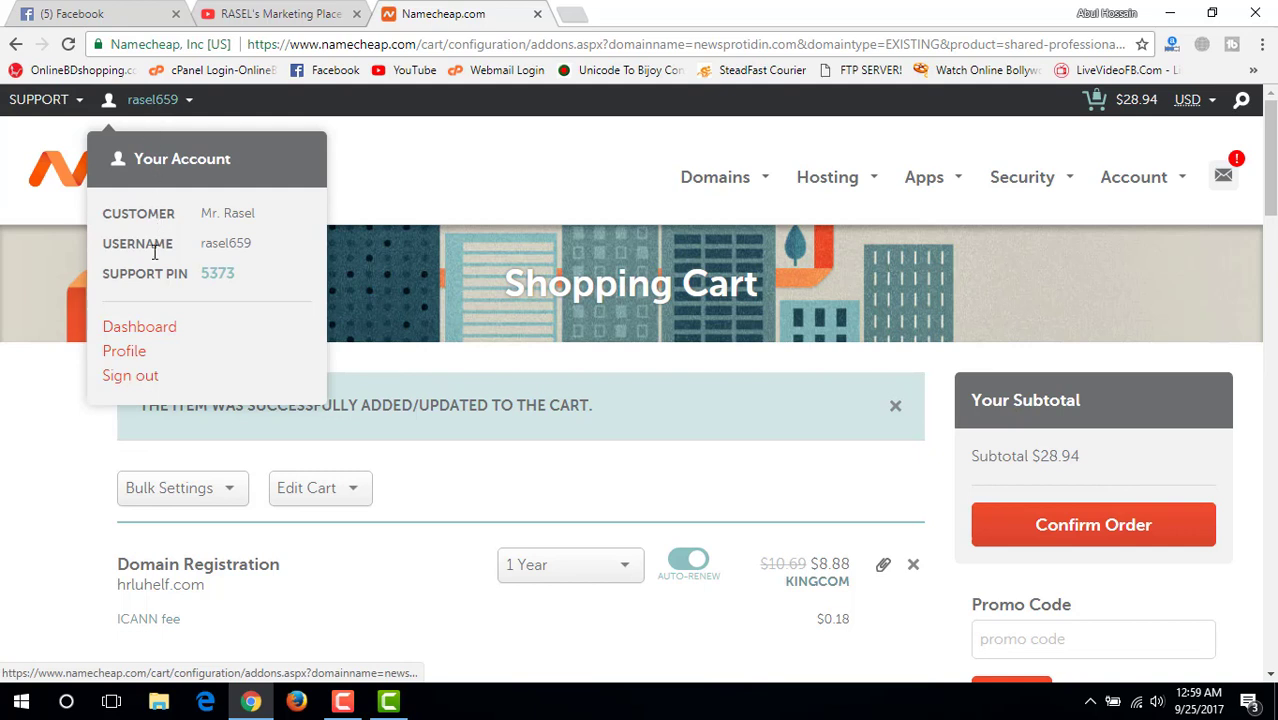
click(147, 328)
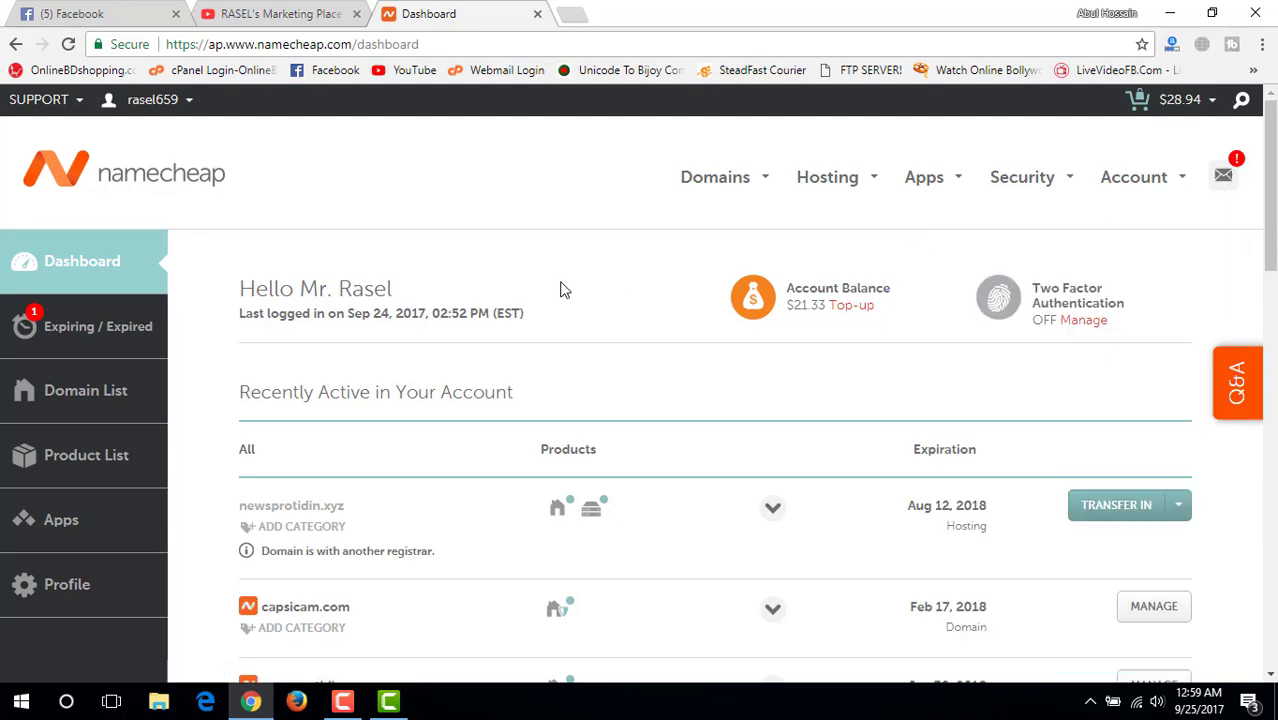
mouse_move(1008, 186)
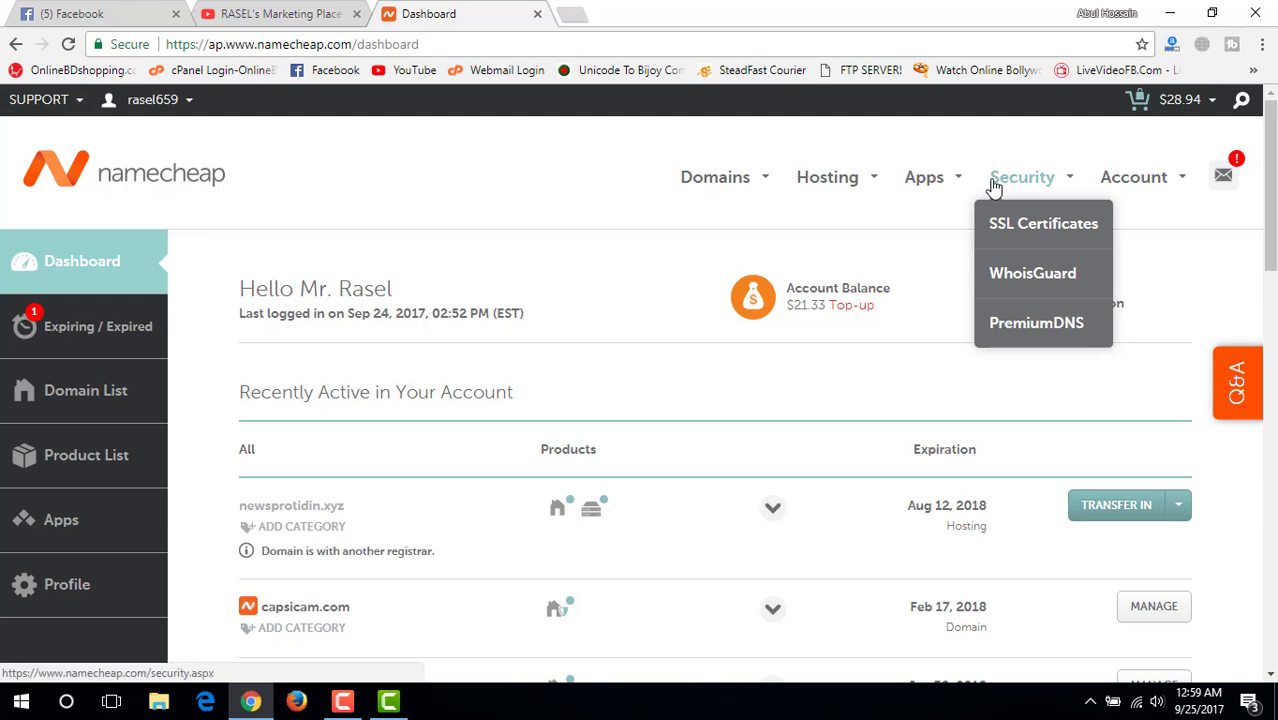
mouse_move(935, 189)
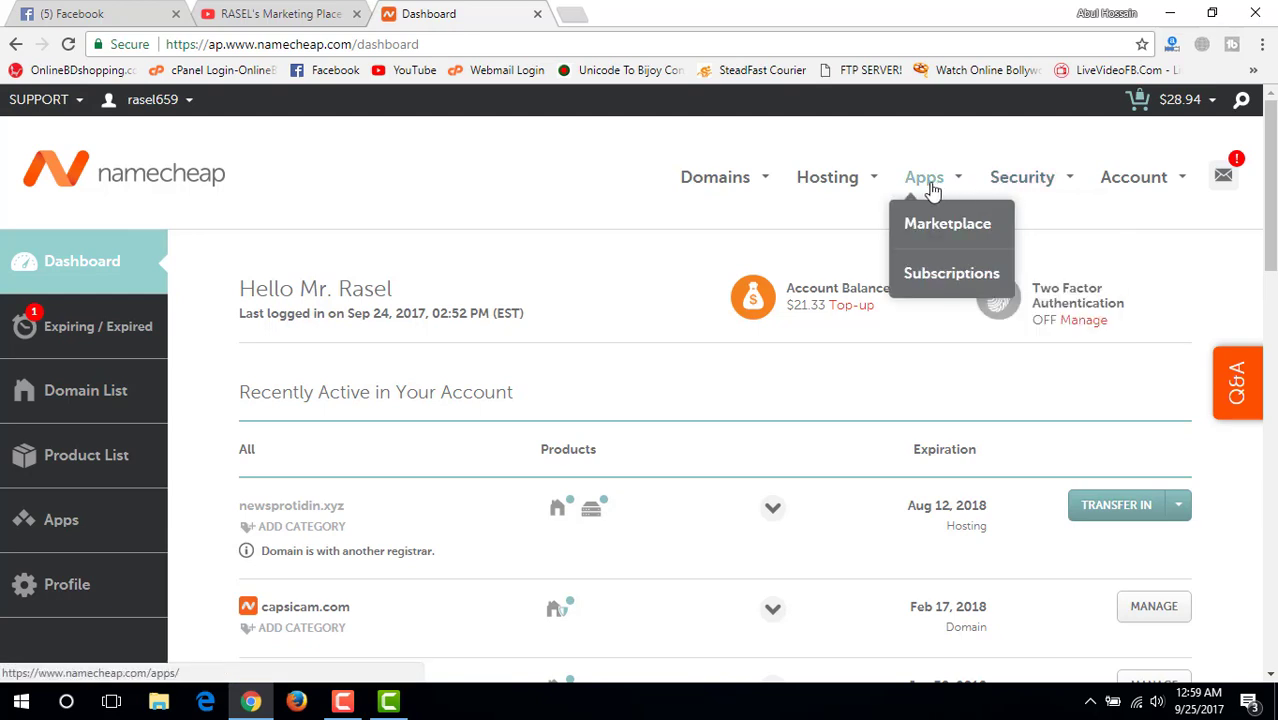
mouse_move(1062, 187)
mouse_move(1140, 188)
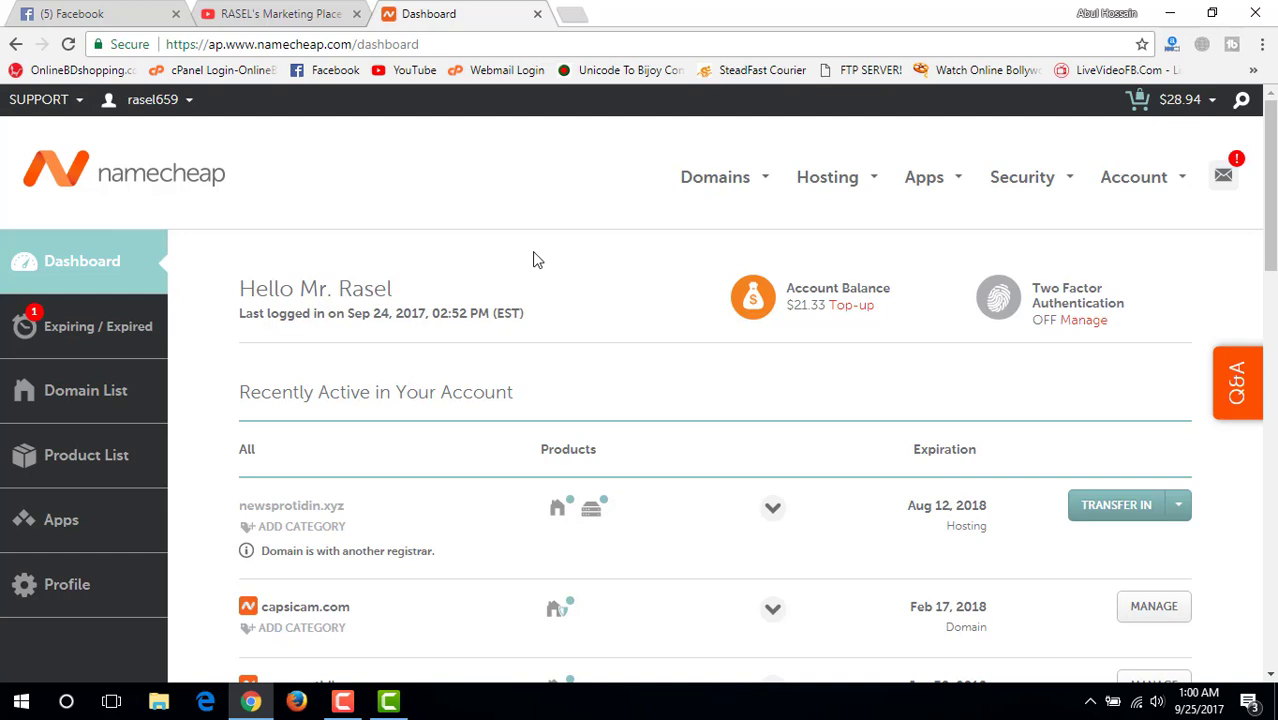
- Switch to the YouTube channel page that is already open in the browser
click(287, 18)
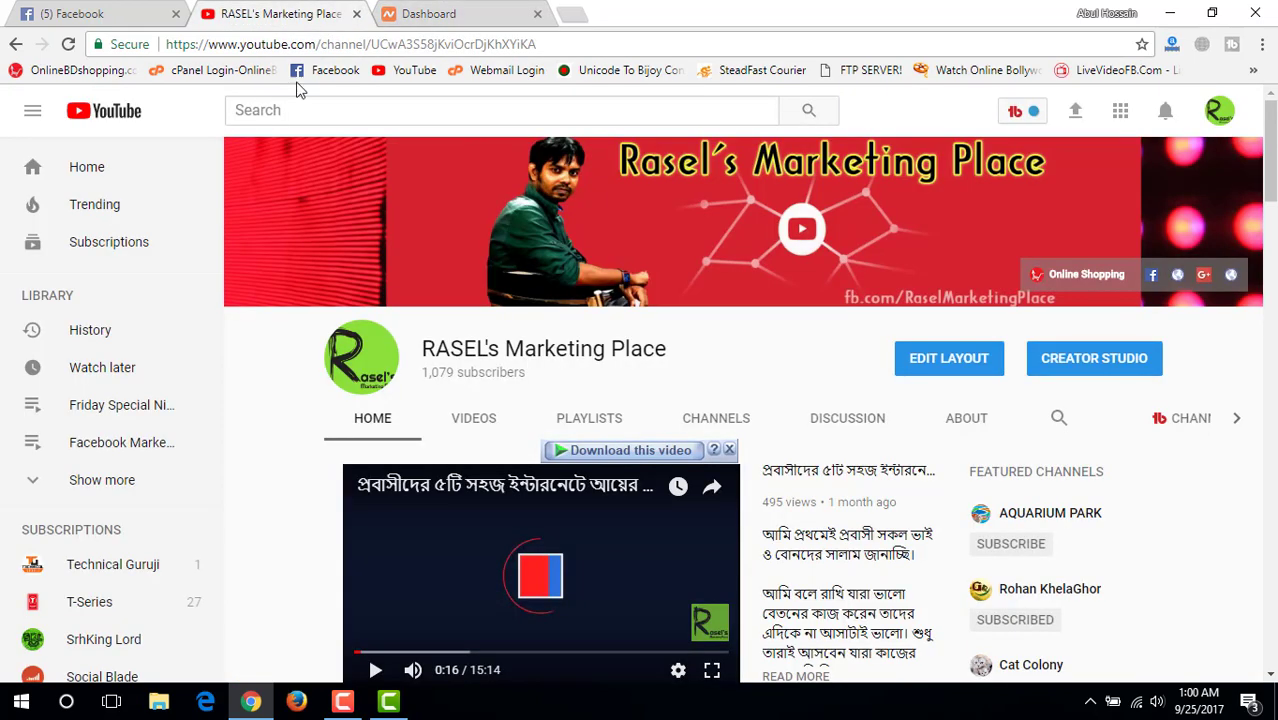